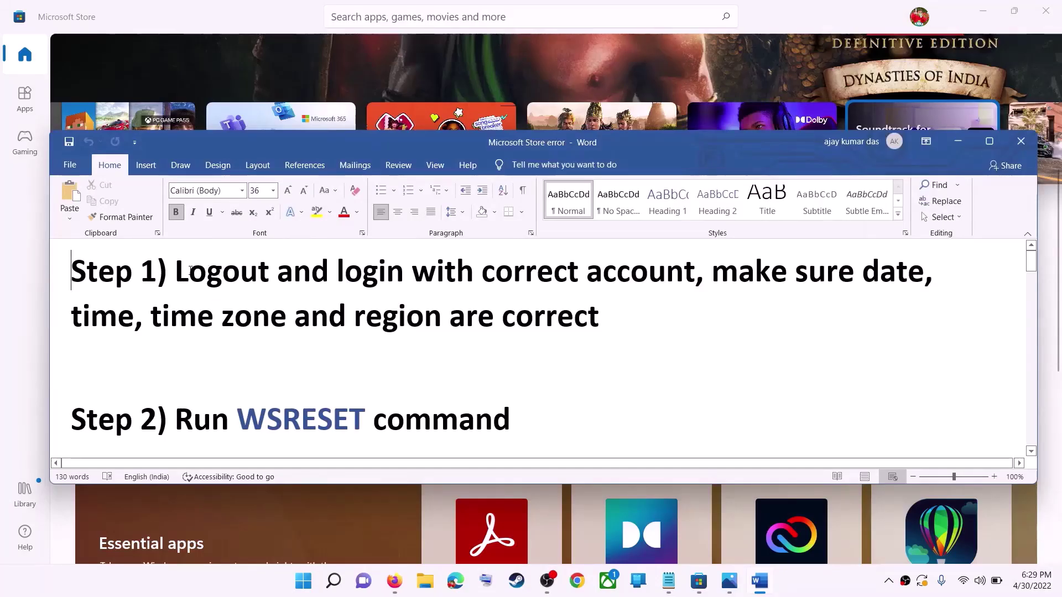
# - Switch to Microsoft Store, sign out of the current account and sign back in with the saved Microsoft account
pyautogui.moveTo(176, 271); pyautogui.dragTo(695, 272)
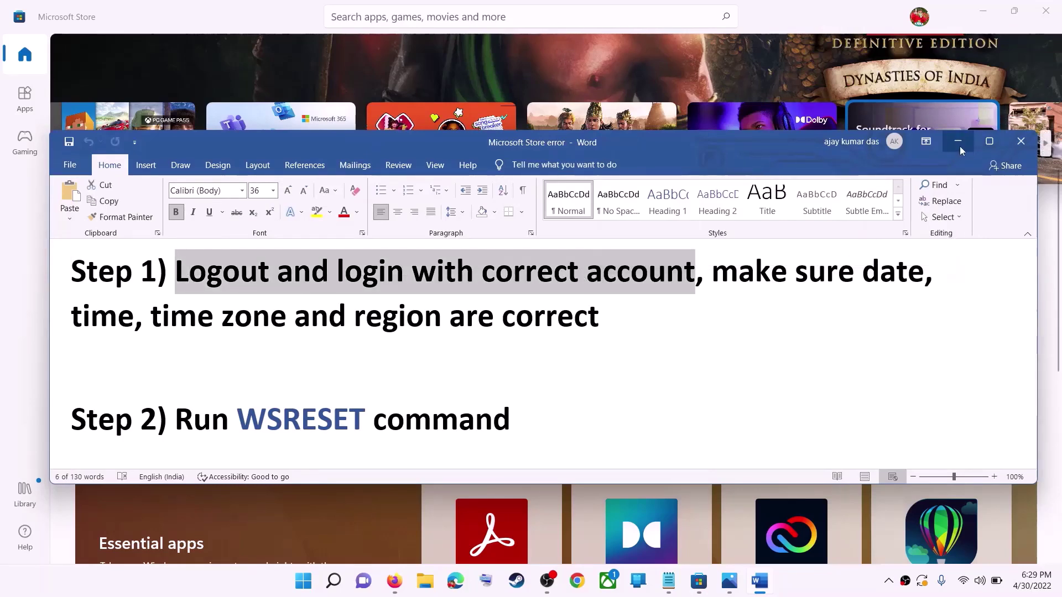
pyautogui.click(959, 142)
pyautogui.scroll(5, 778, 338)
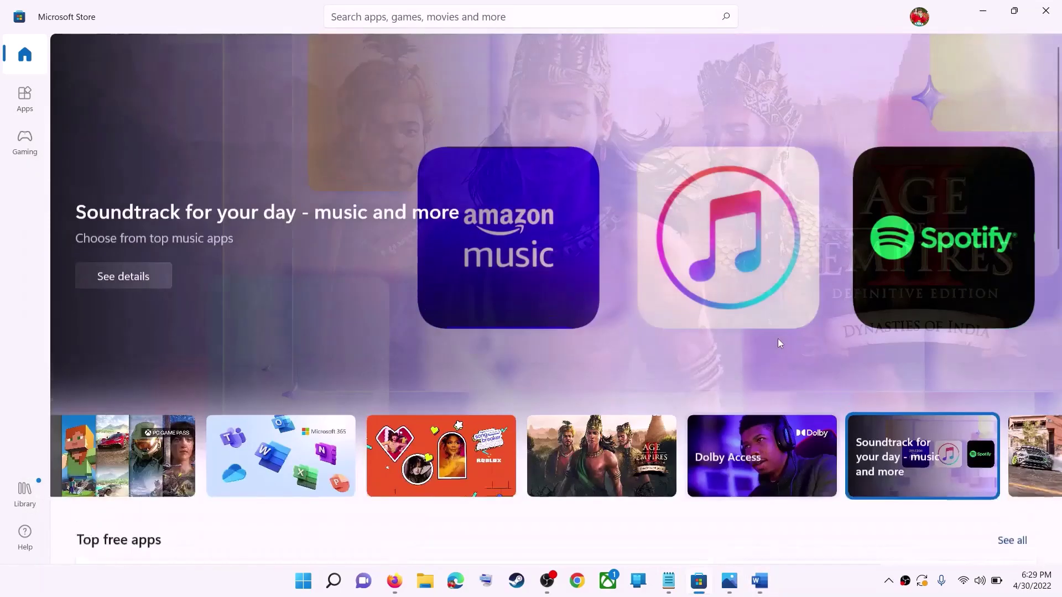
pyautogui.scroll(-1, 777, 339)
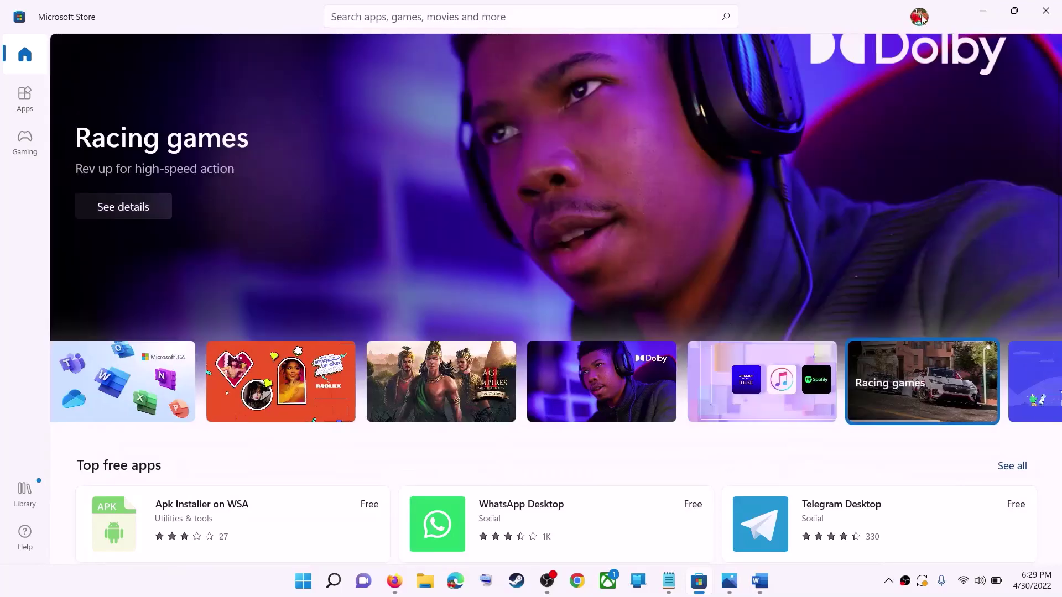
pyautogui.click(920, 19)
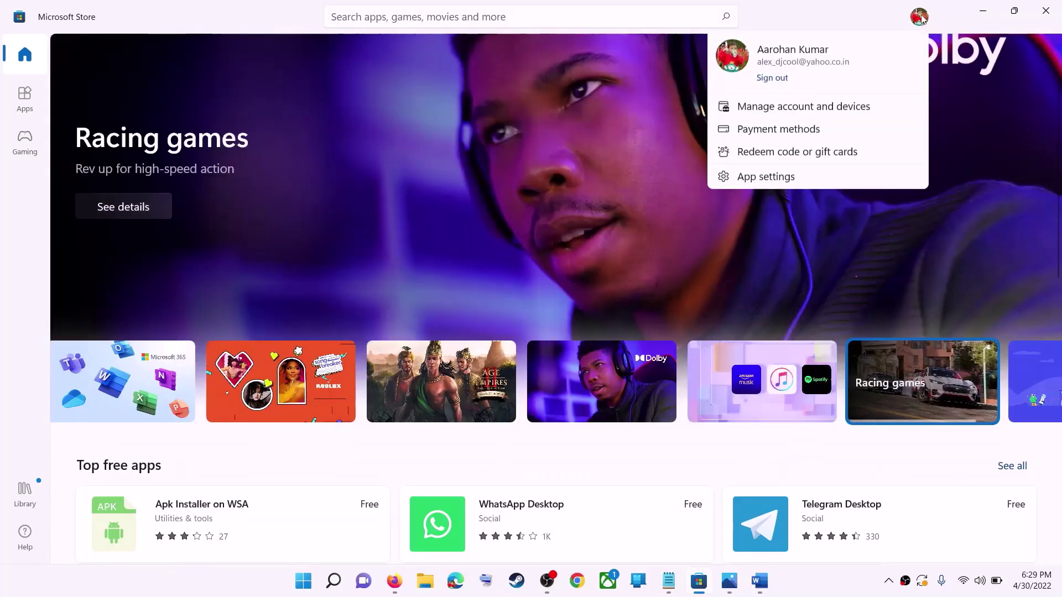
pyautogui.click(759, 83)
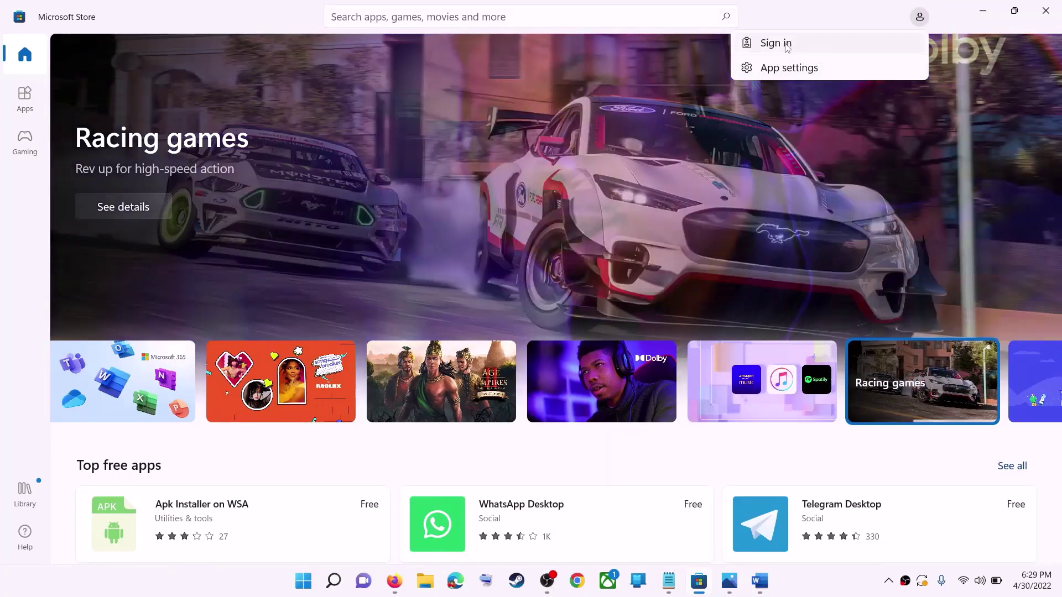
pyautogui.click(788, 47)
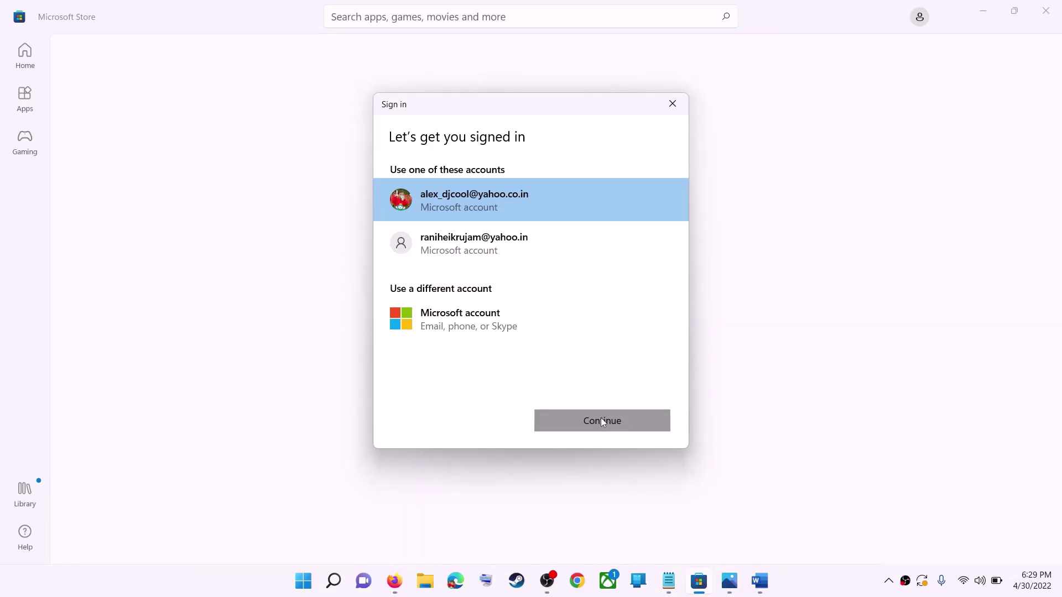
pyautogui.click(602, 418)
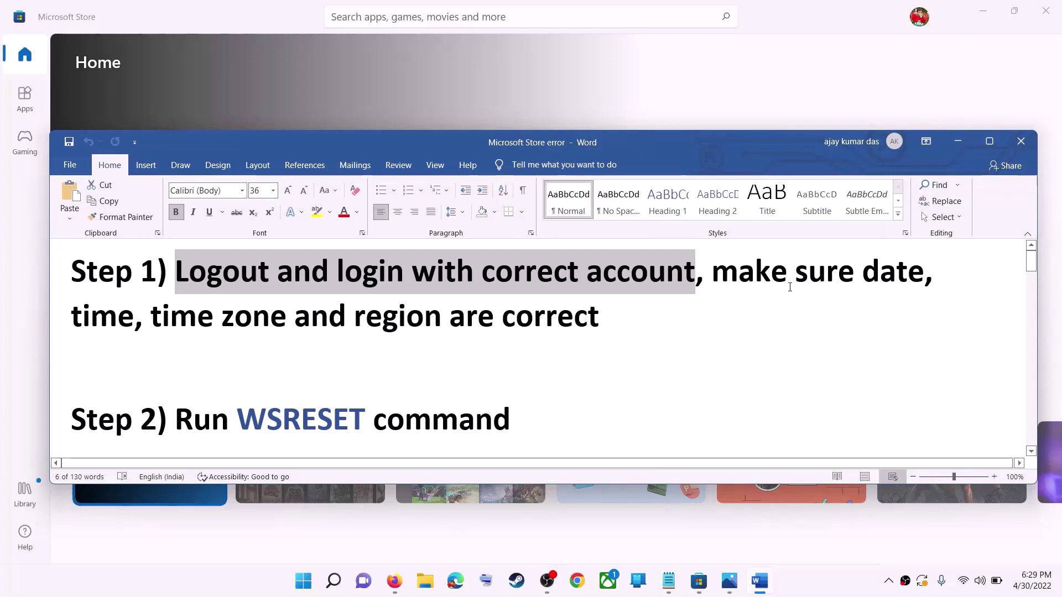
# - Open the Windows date and time settings and select (UTC+05:30) Chennai, Kolkata, Mumbai, New Delhi as the time zone
pyautogui.keyDown('shift'); pyautogui.click(539, 308); pyautogui.keyUp('shift')
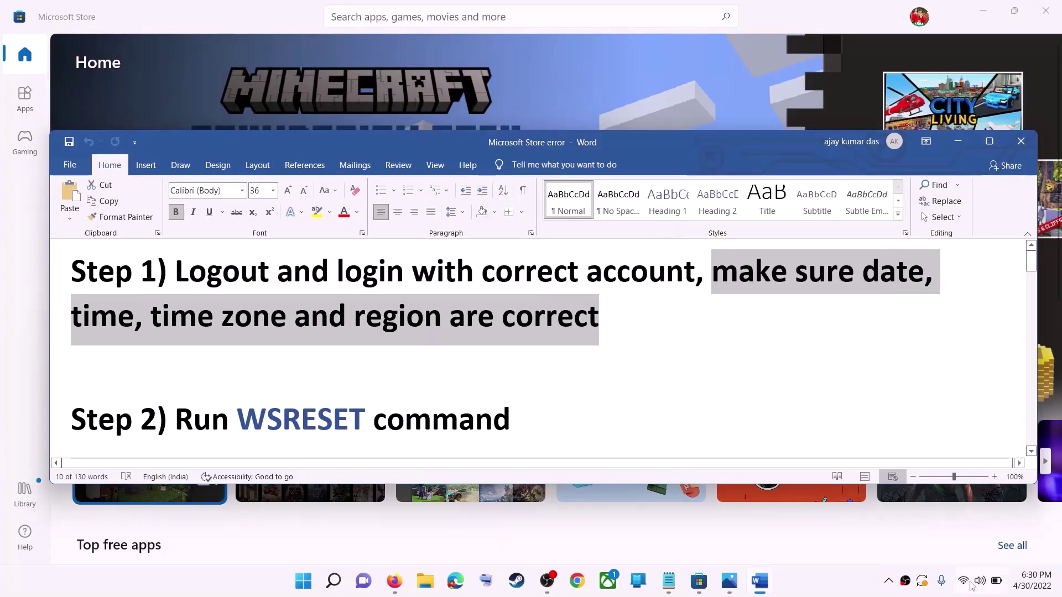
pyautogui.rightClick(1027, 580)
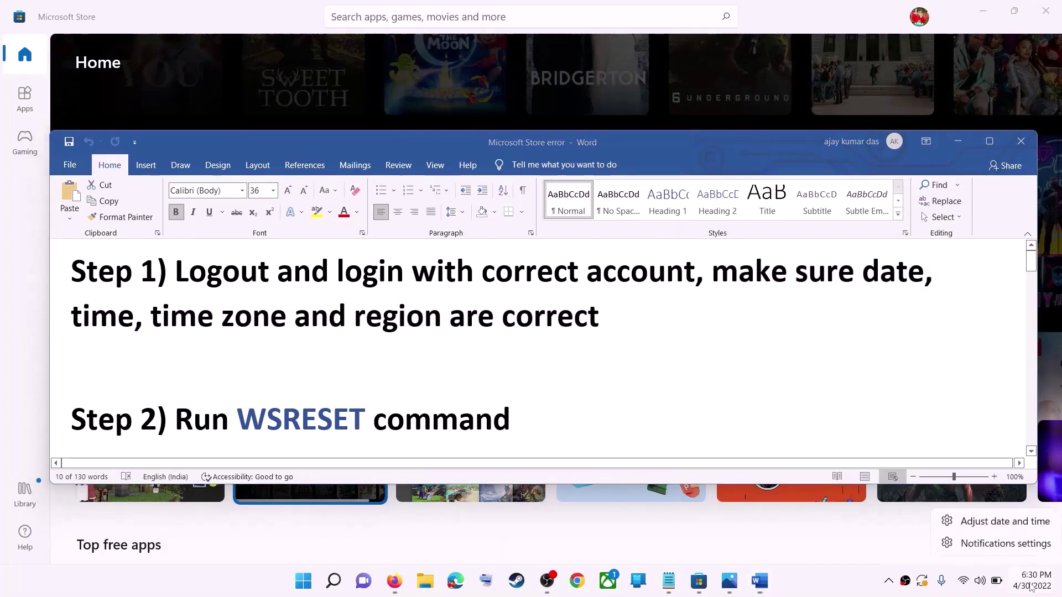
pyautogui.click(1002, 525)
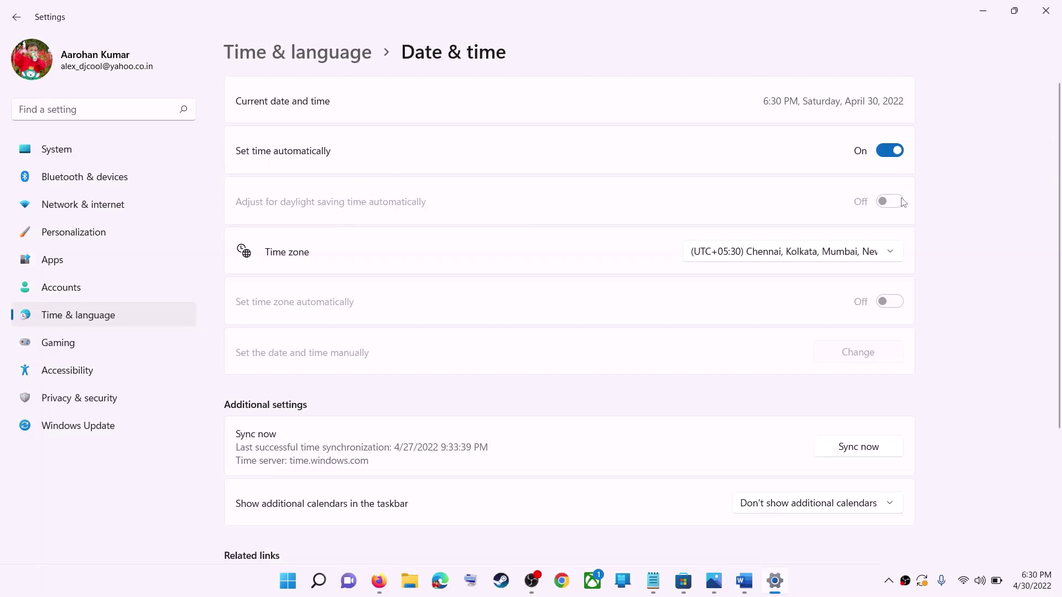
pyautogui.click(781, 256)
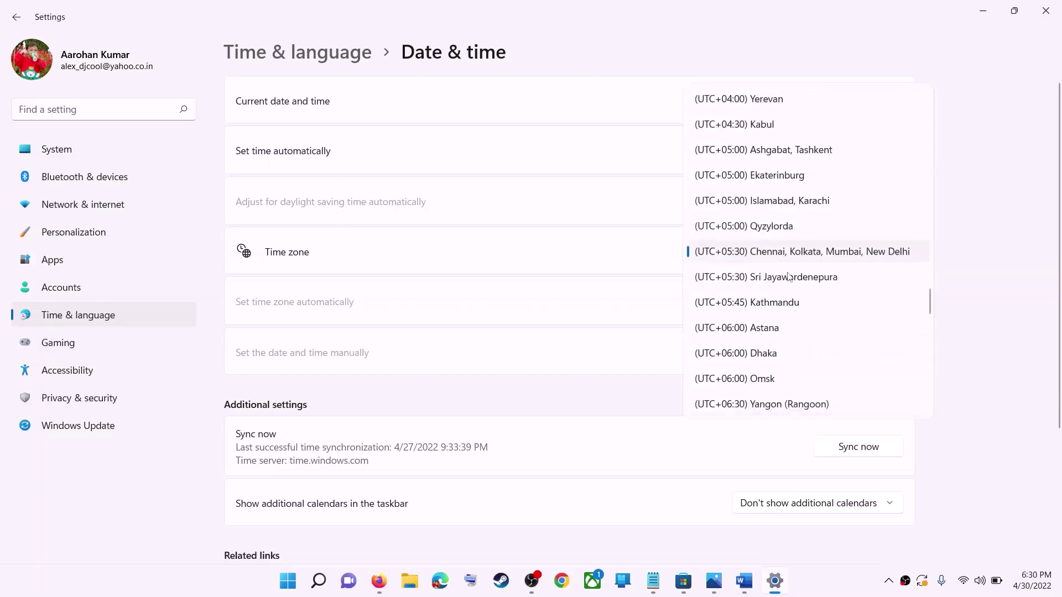
pyautogui.click(810, 253)
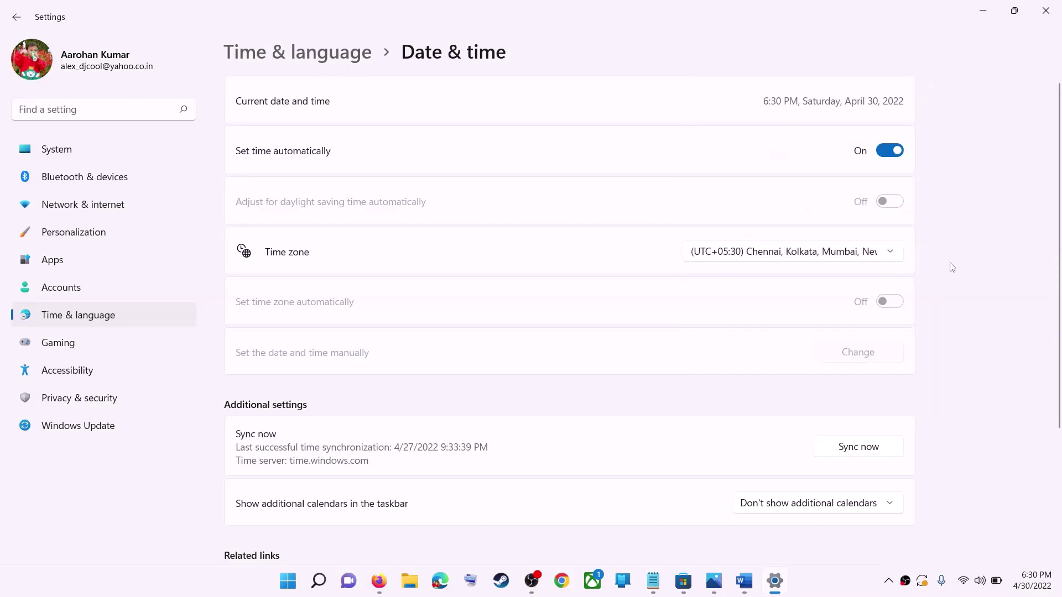
# - Review the remaining date and time options, check the country or region under Language & region, and close Settings
pyautogui.scroll(-1, 954, 310)
pyautogui.scroll(-2, 954, 311)
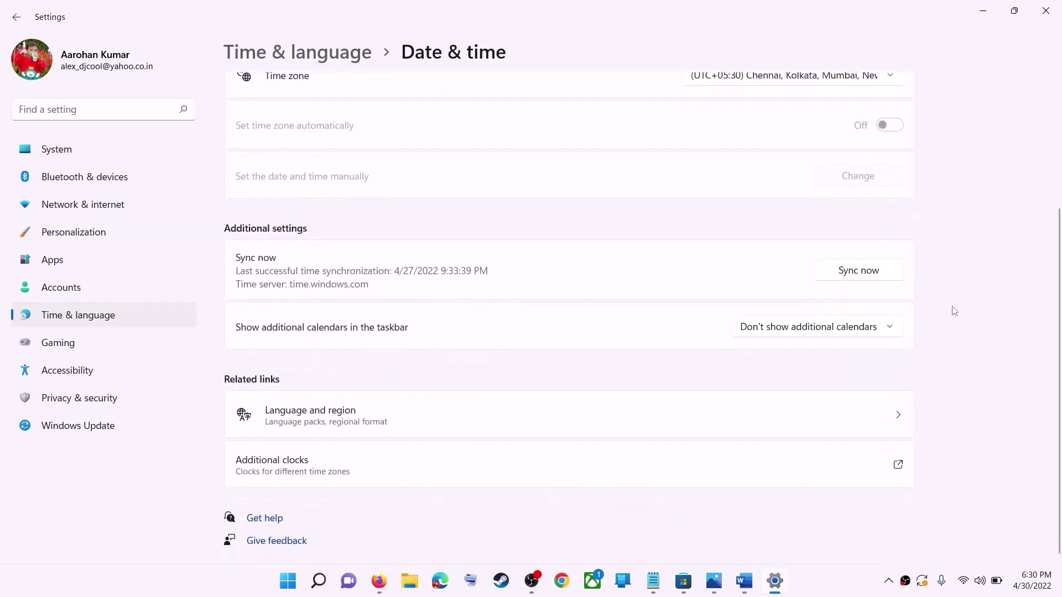
pyautogui.scroll(2, 794, 368)
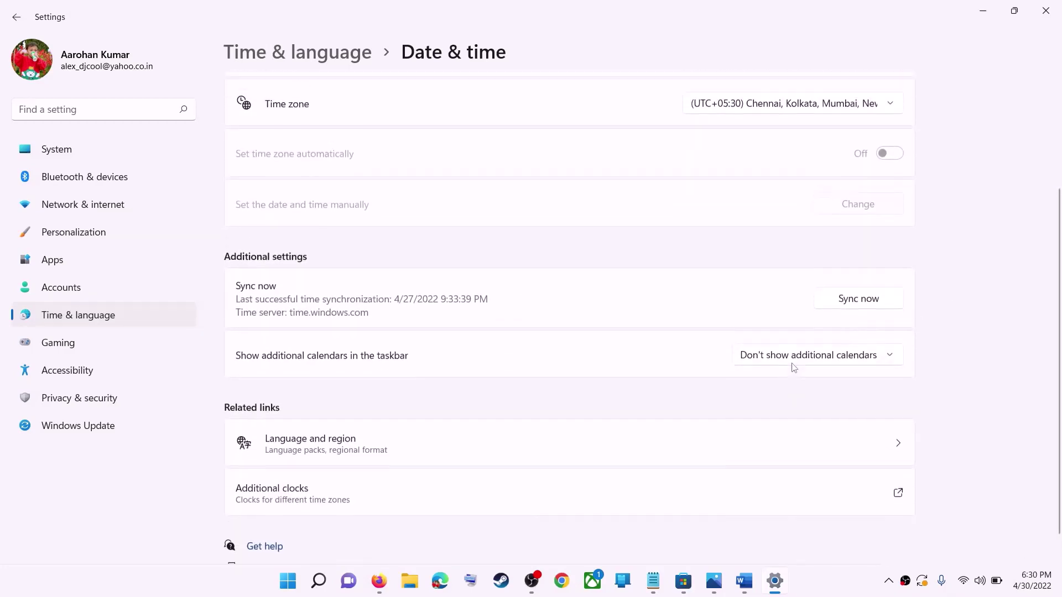
pyautogui.scroll(-2, 790, 371)
pyautogui.scroll(4, 469, 327)
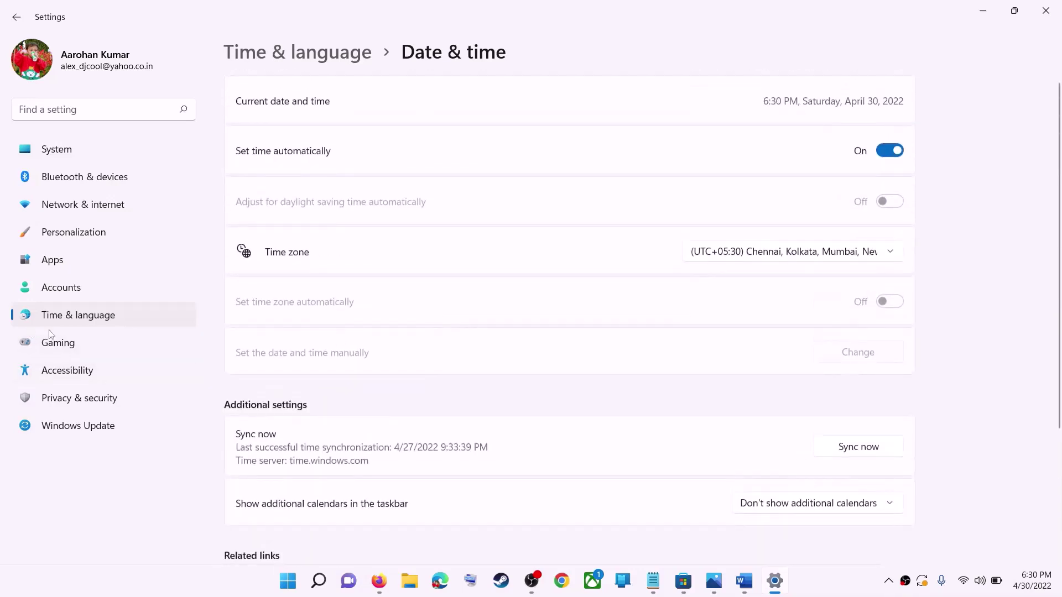
pyautogui.click(72, 324)
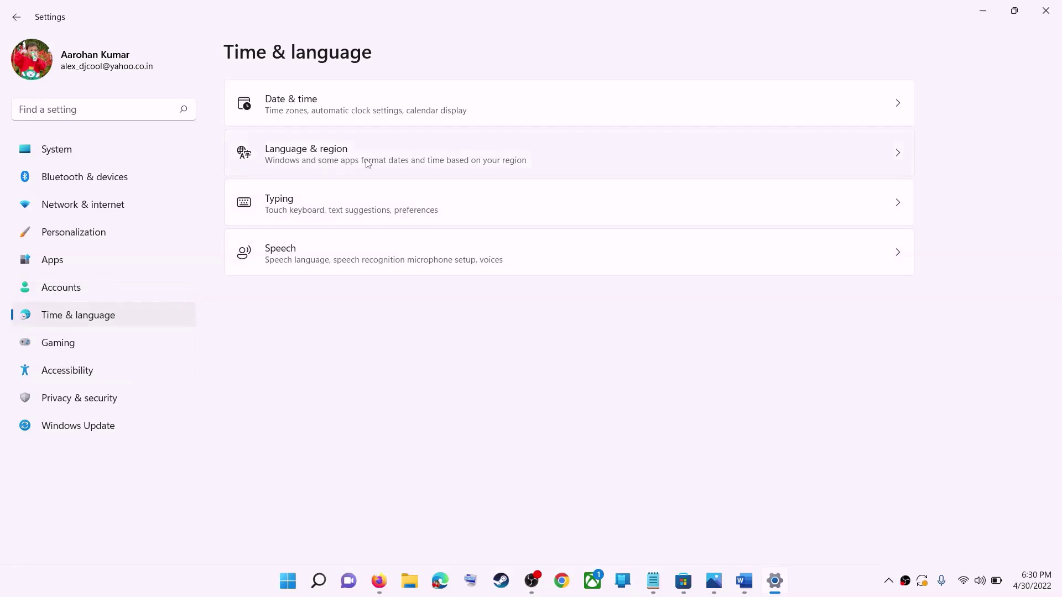
pyautogui.click(802, 166)
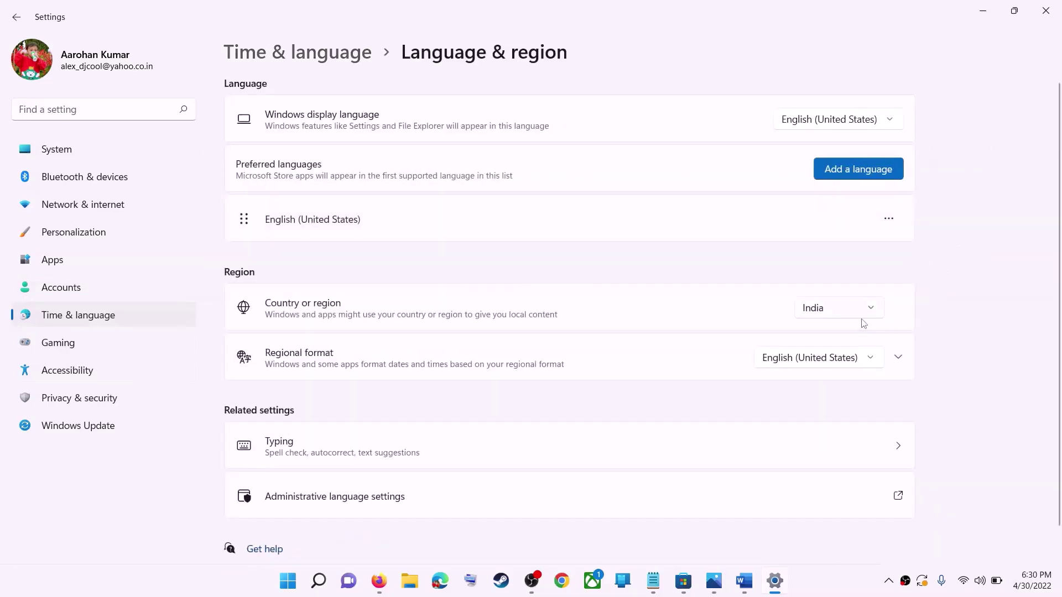
pyautogui.click(840, 308)
pyautogui.click(1035, 303)
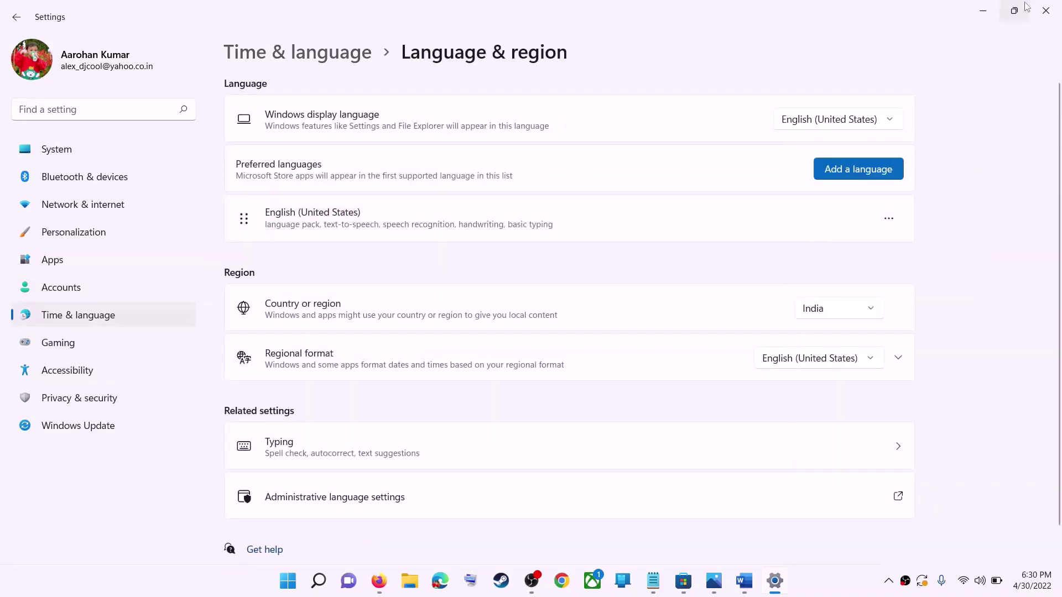
pyautogui.click(1046, 11)
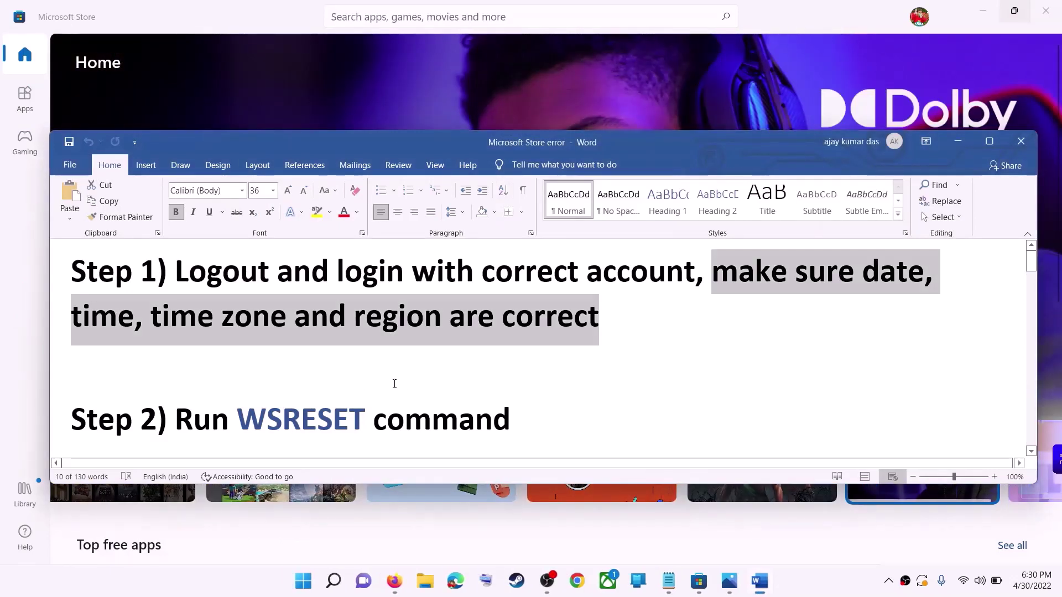
# - Copy WSRESET from Step 2 of the Word document, run it from Windows search, and maximize the reopened Store window
pyautogui.scroll(-1, 373, 387)
pyautogui.doubleClick(326, 387)
pyautogui.hotkey('ctrl', 'c')
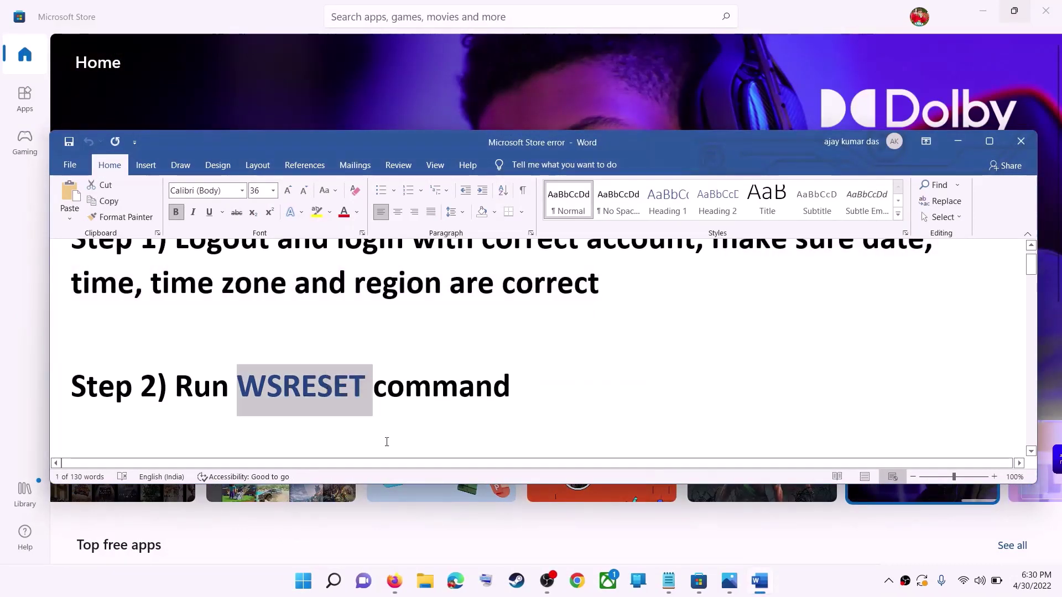
pyautogui.click(315, 584)
pyautogui.hotkey('ctrl', 'v')
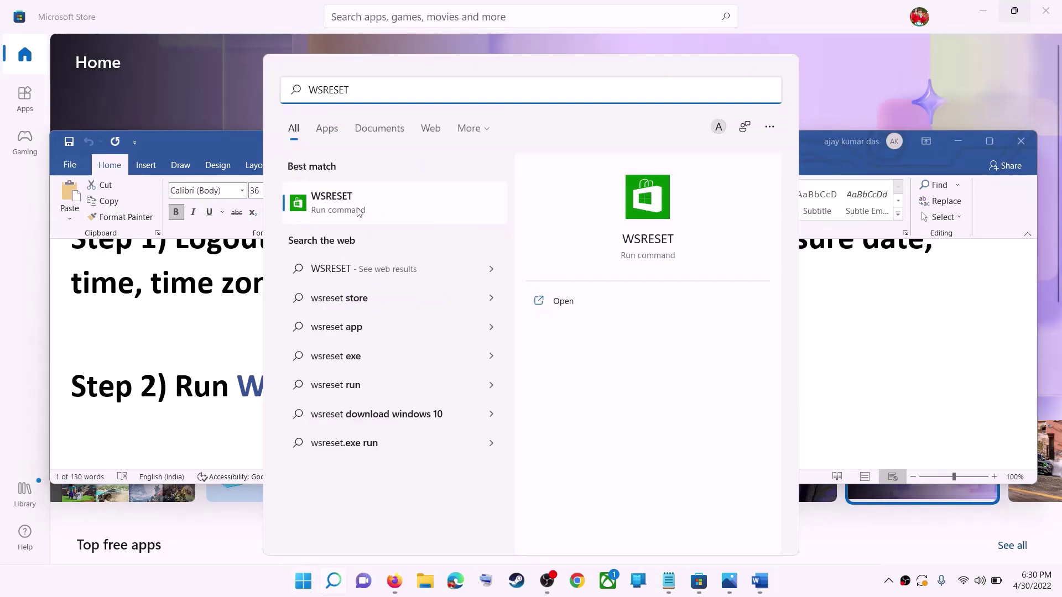
pyautogui.click(359, 212)
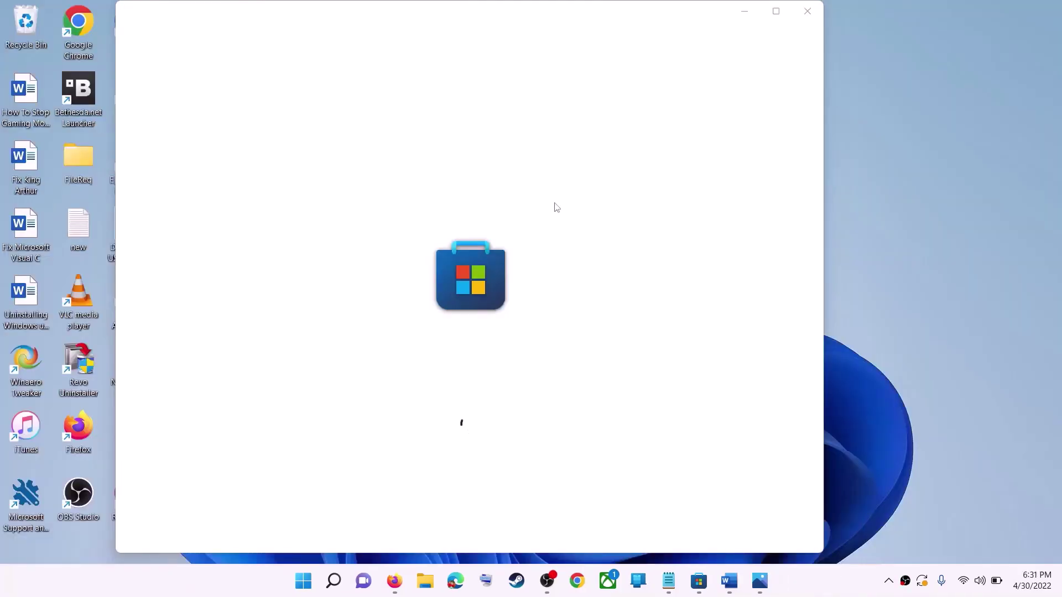
pyautogui.click(779, 13)
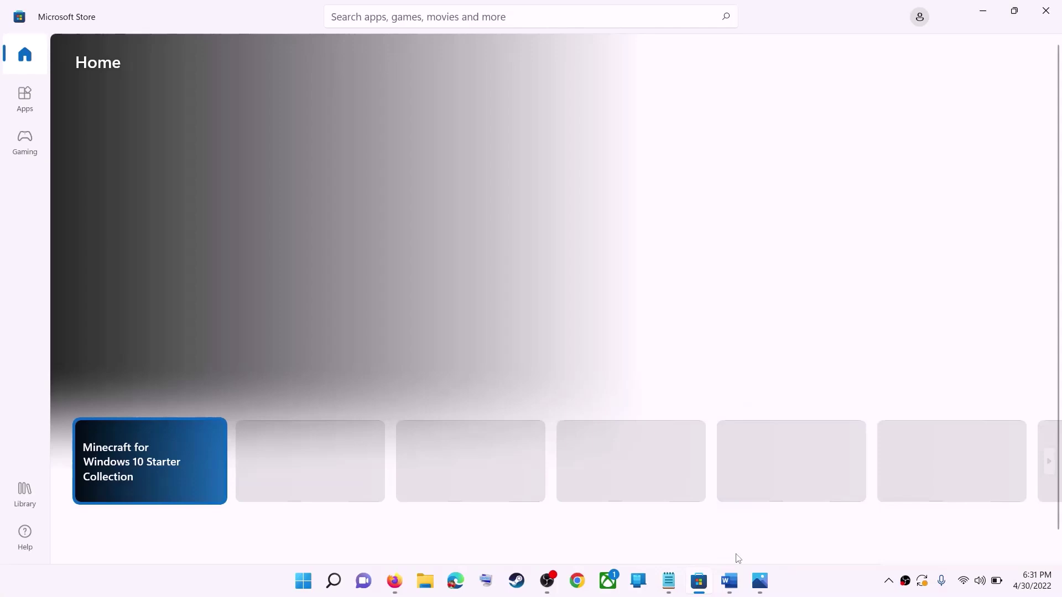
# - Highlight the reset instruction in Step 3 of the Word document and open the Microsoft Store app's settings by searching for "store"
pyautogui.click(729, 581)
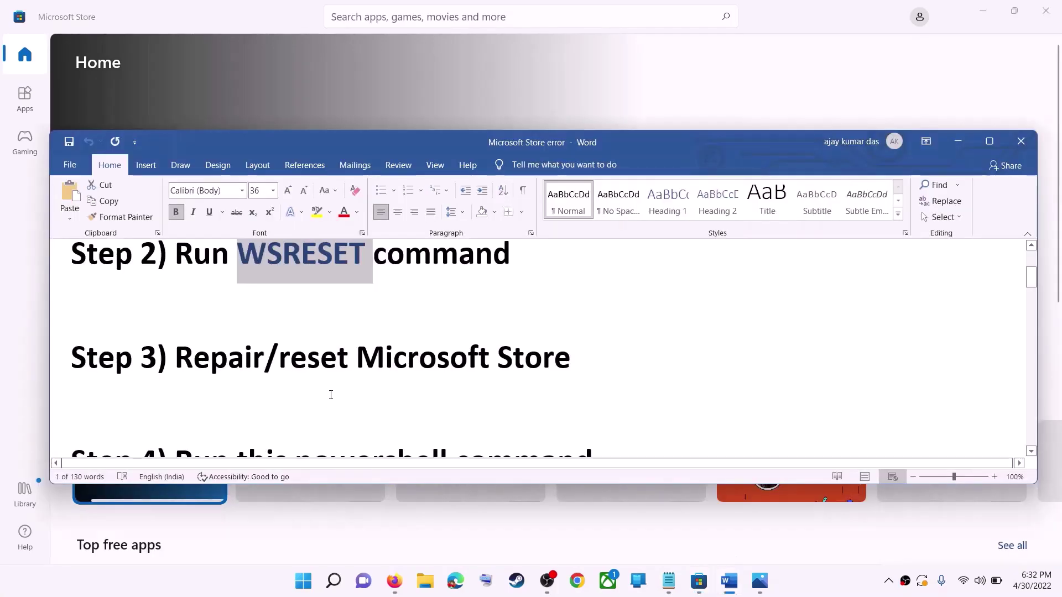
pyautogui.moveTo(279, 358); pyautogui.dragTo(575, 360)
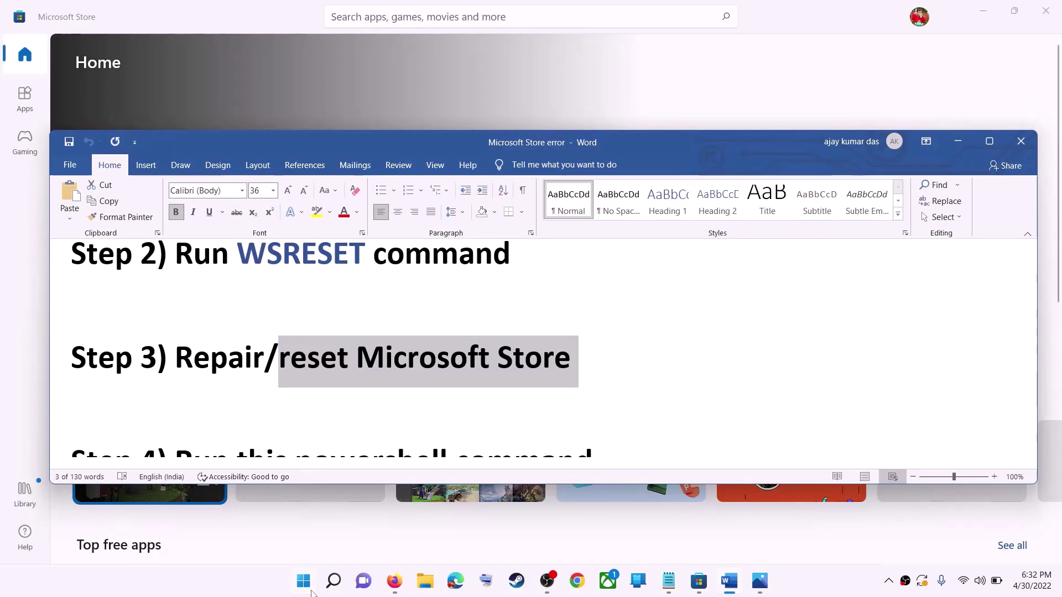
pyautogui.click(333, 580)
pyautogui.write('store')
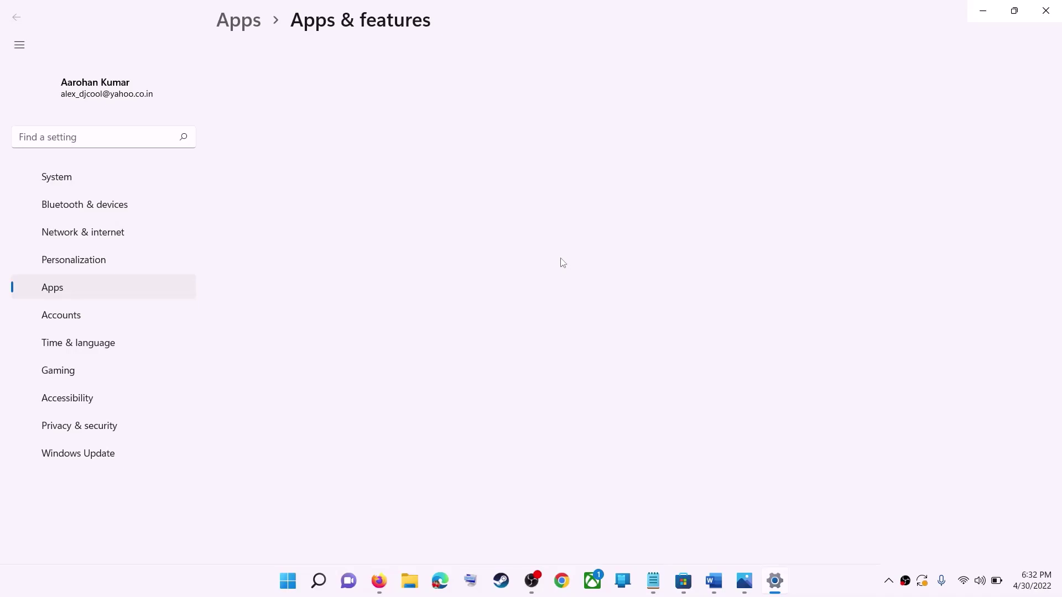
pyautogui.scroll(-1, 385, 349)
pyautogui.scroll(-5, 382, 349)
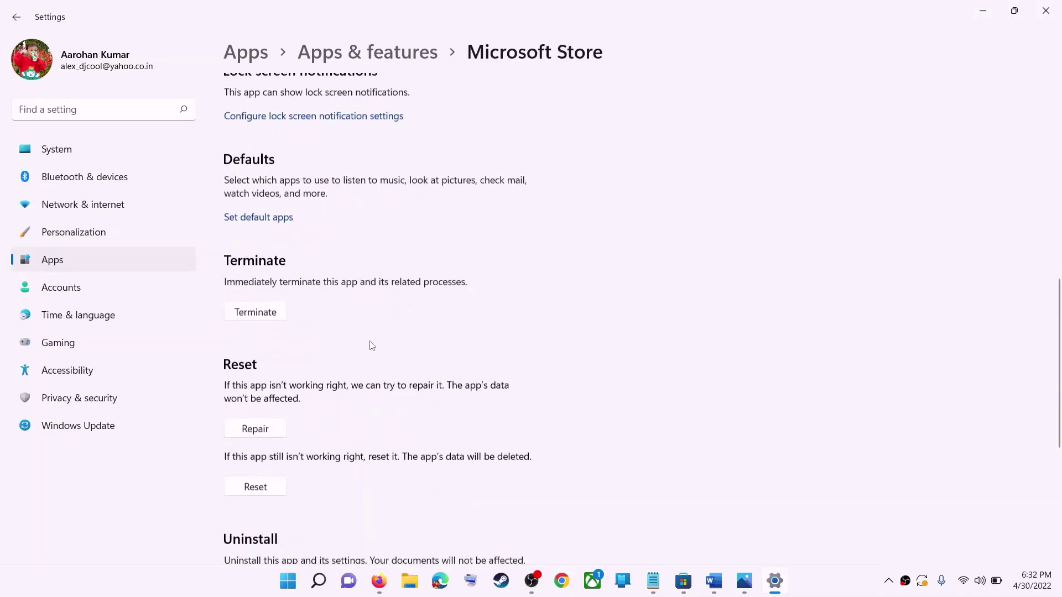
# - Repair the Microsoft Store app and reset it, accepting the deletion of its app data
pyautogui.scroll(-3, 371, 346)
pyautogui.click(255, 272)
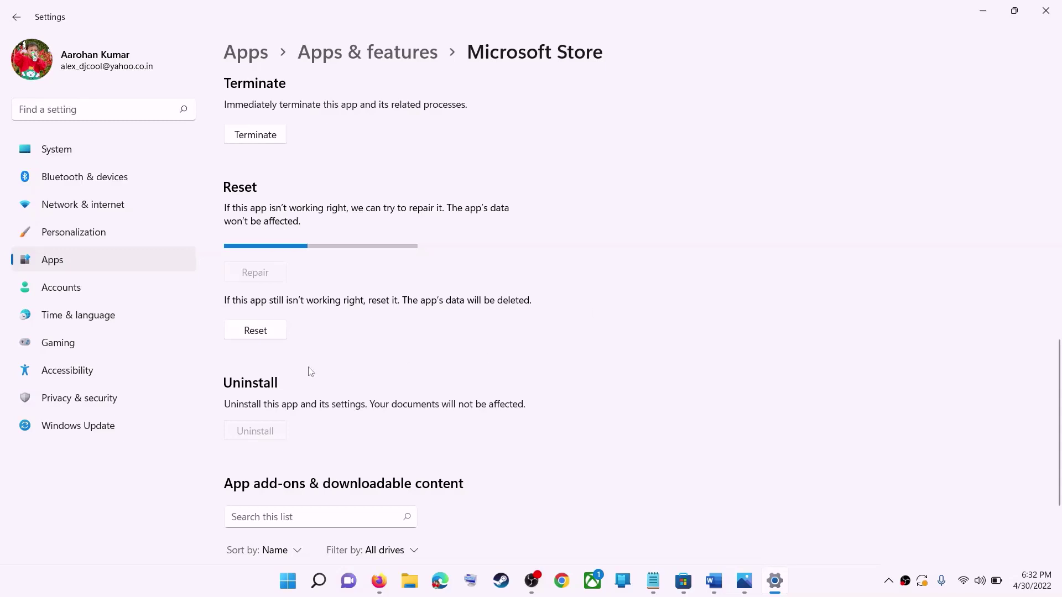
pyautogui.click(267, 333)
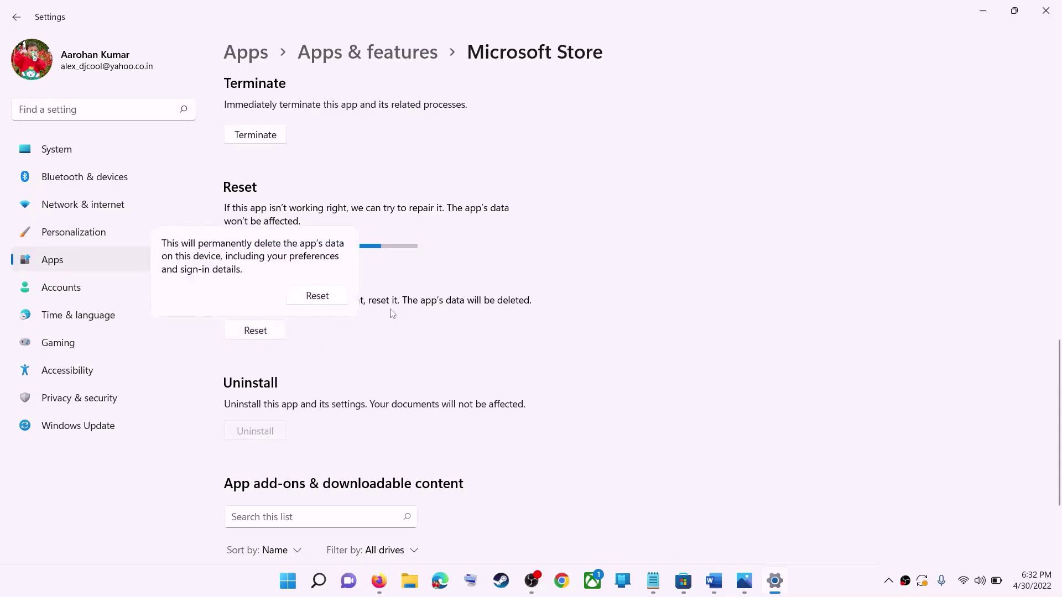
pyautogui.click(317, 297)
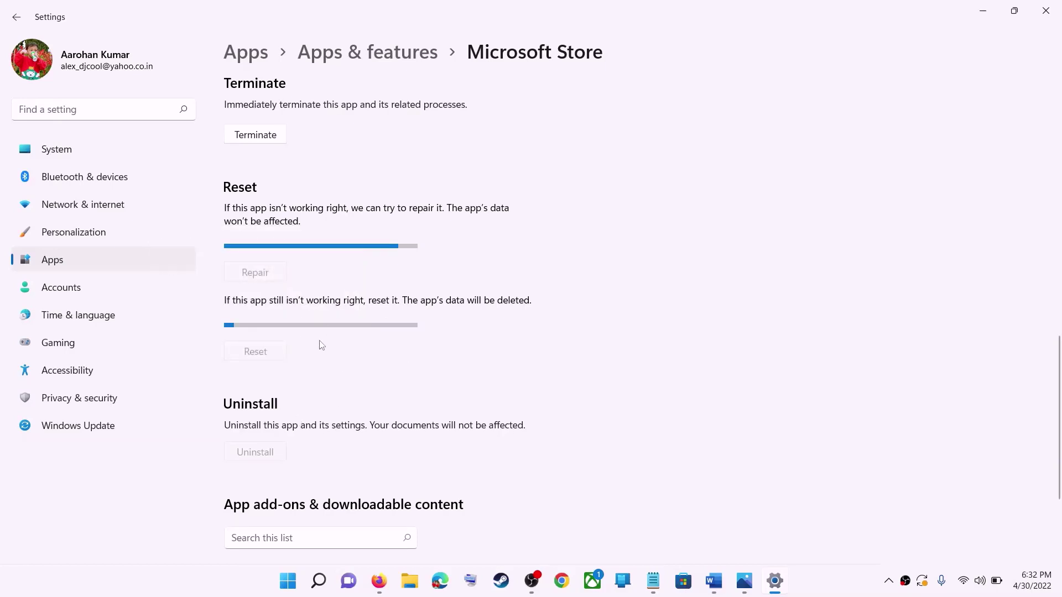
# - Switch to the Word document and copy the full Get-AppxPackage PowerShell command from Step 4
pyautogui.click(716, 578)
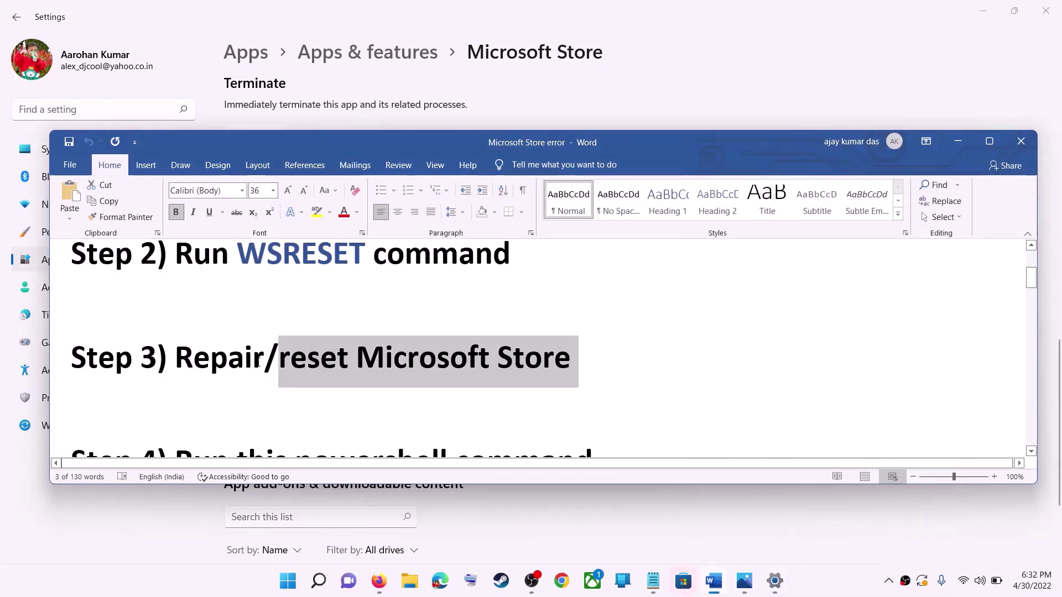
pyautogui.scroll(-3, 264, 363)
pyautogui.scroll(-1, 264, 365)
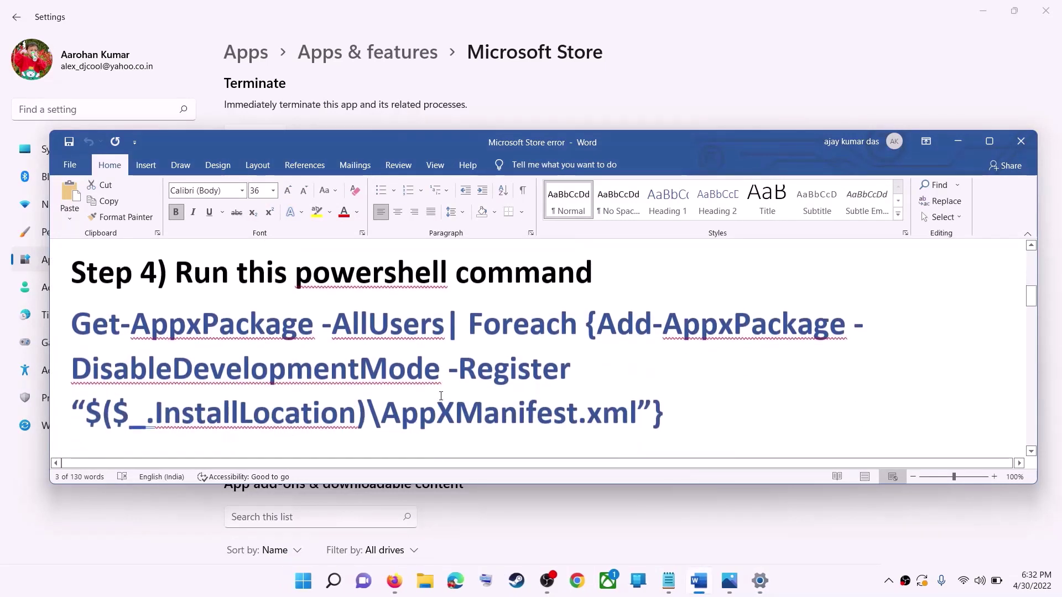
pyautogui.moveTo(675, 410); pyautogui.dragTo(70, 316)
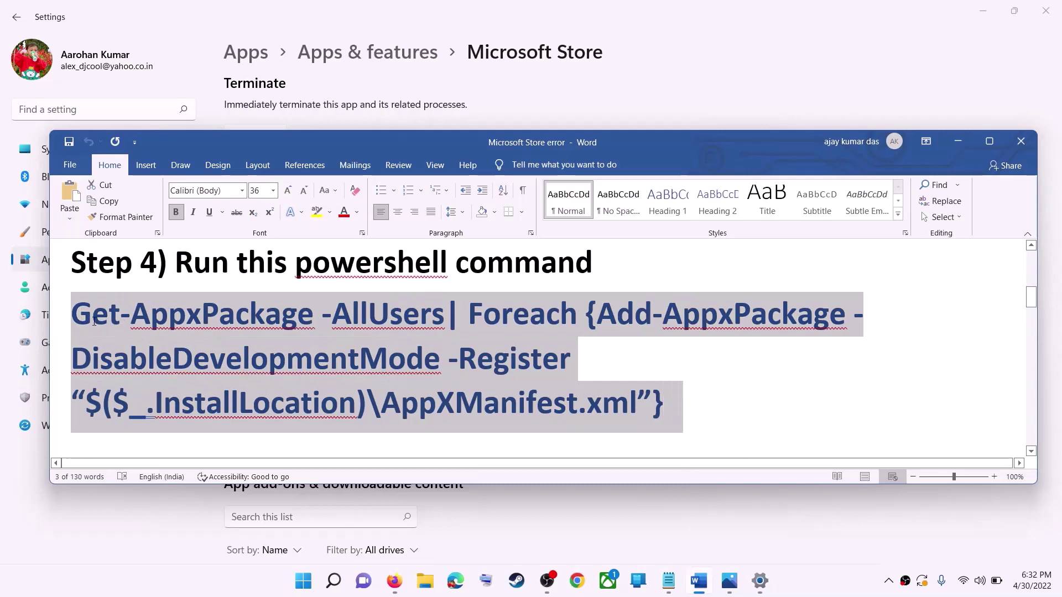
pyautogui.rightClick(157, 337)
pyautogui.click(211, 366)
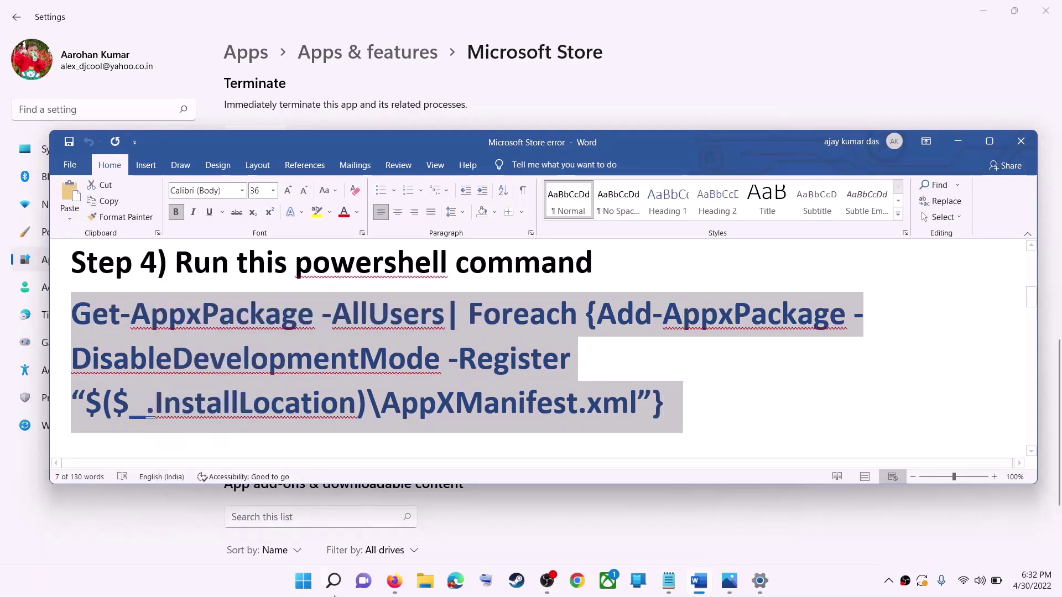
# - Search Windows for "powershell" and open Windows PowerShell as administrator, approving the elevation request
pyautogui.click(306, 583)
pyautogui.write('po')
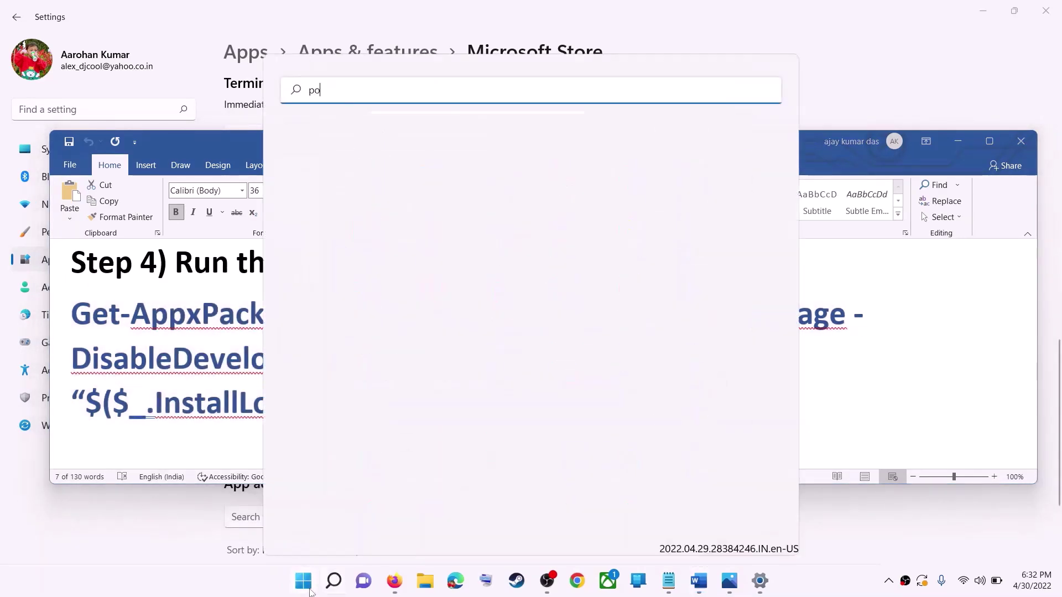
pyautogui.write('wershe')
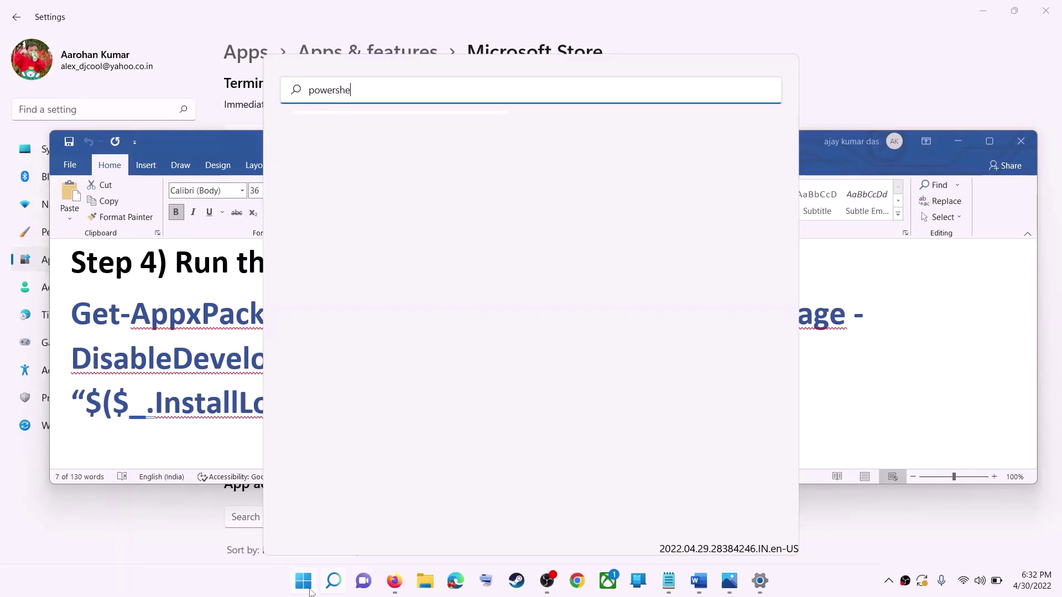
pyautogui.write('ll')
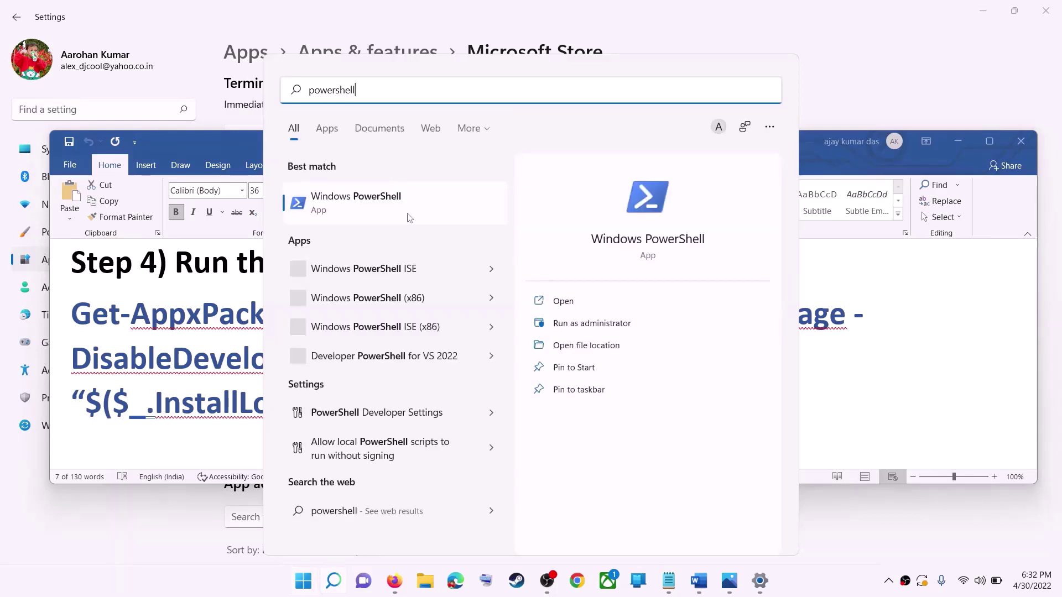
pyautogui.rightClick(367, 208)
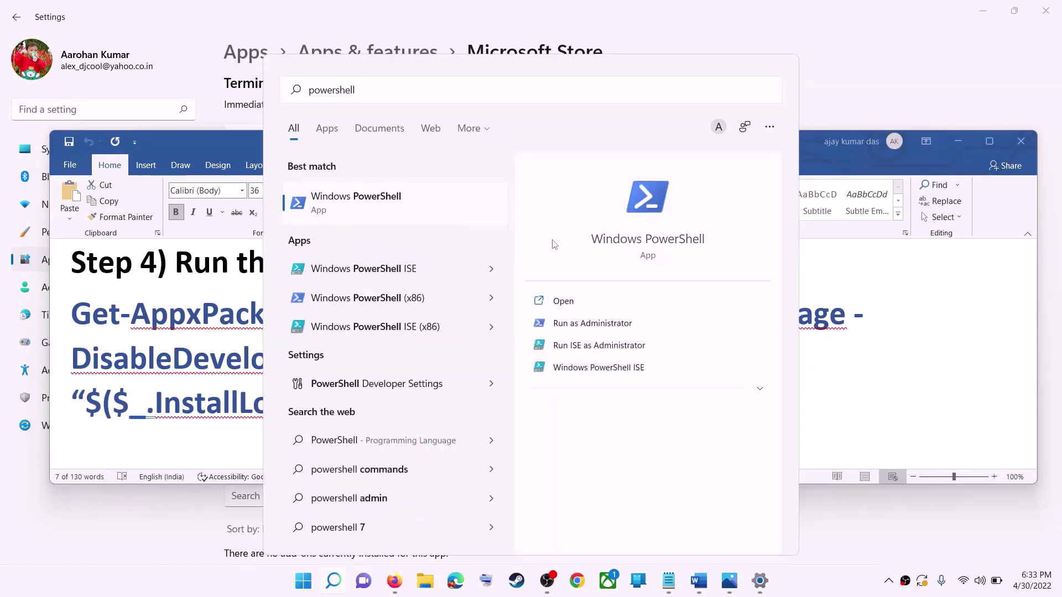
pyautogui.rightClick(417, 209)
pyautogui.click(456, 223)
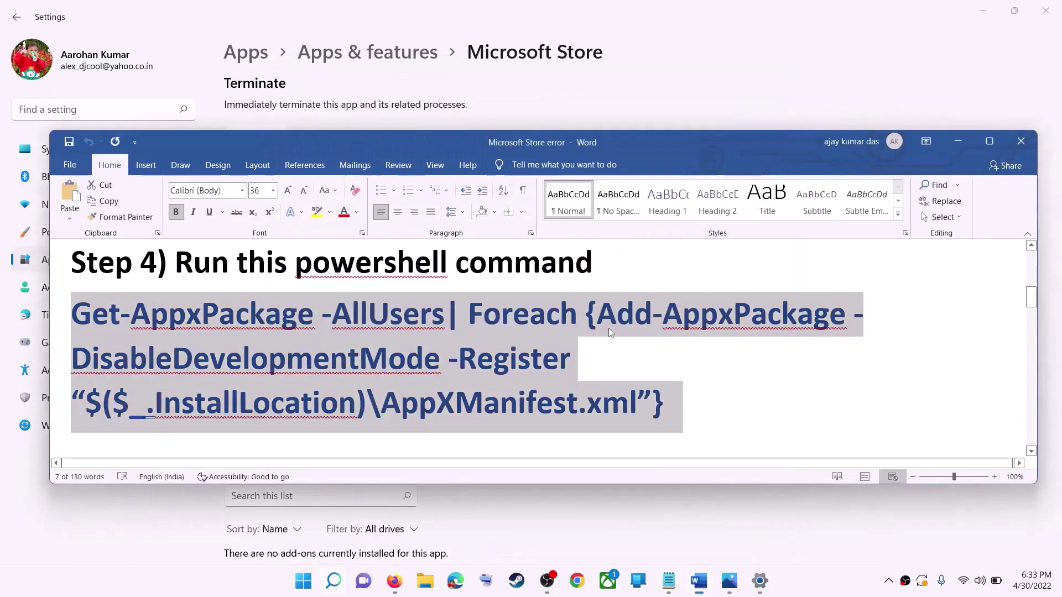
pyautogui.click(461, 395)
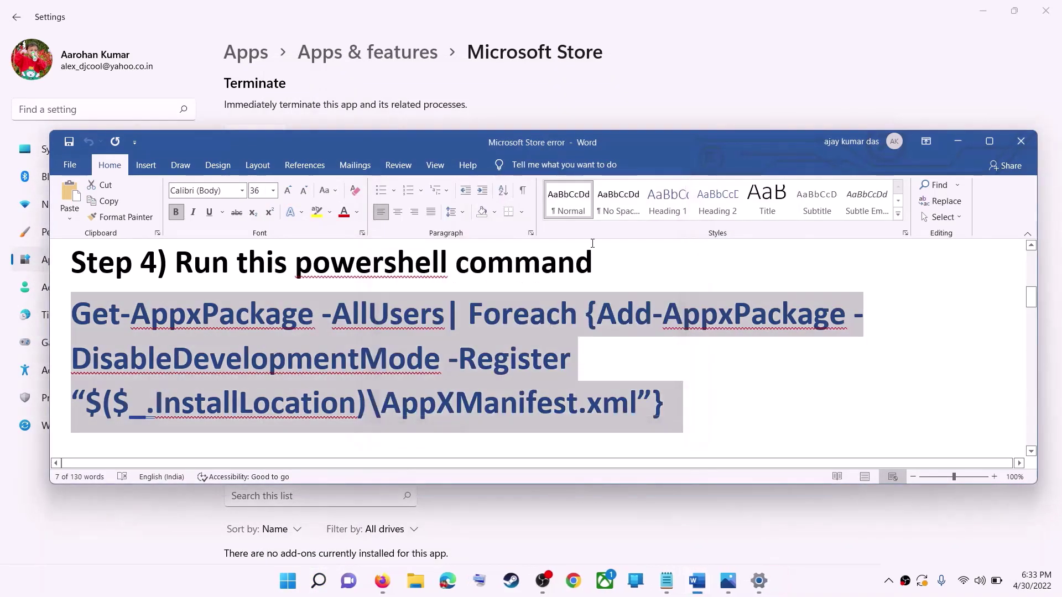
# - Run the copied Get-AppxPackage command in the administrator PowerShell window and close the window once it has run
pyautogui.hotkey('ctrl', 'v')
pyautogui.press('Return')
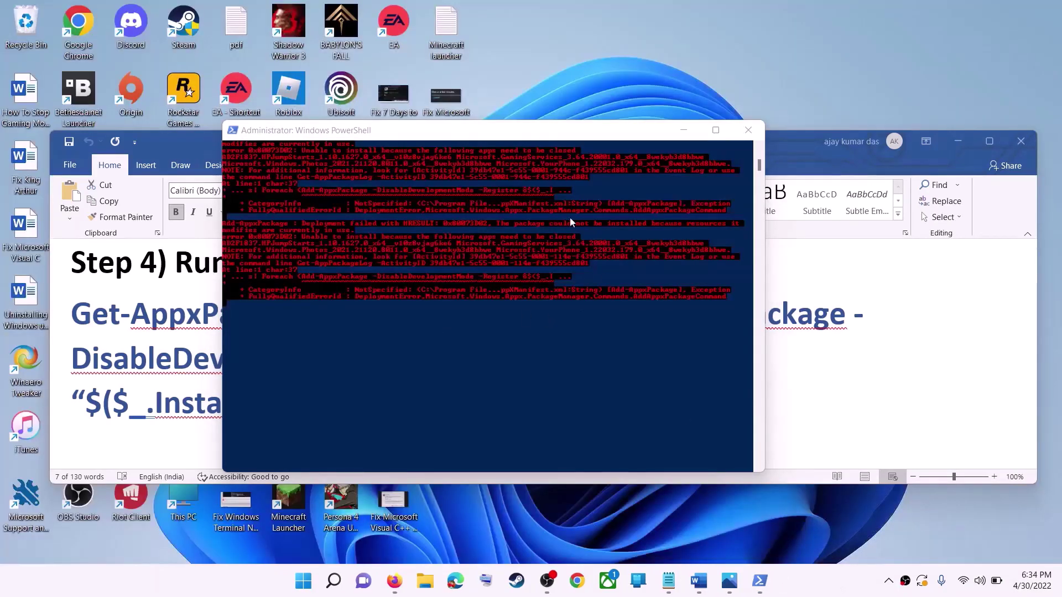
pyautogui.click(745, 133)
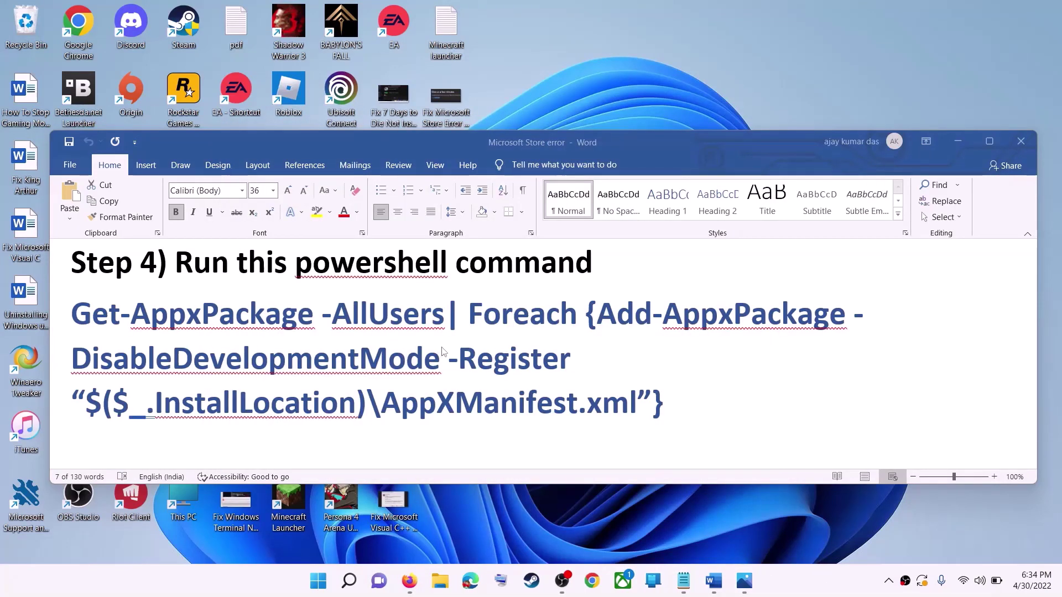
# - Read Step 5 of the Word document and open the Windows (C:) drive in File Explorer
pyautogui.scroll(-5, 442, 351)
pyautogui.scroll(1, 408, 331)
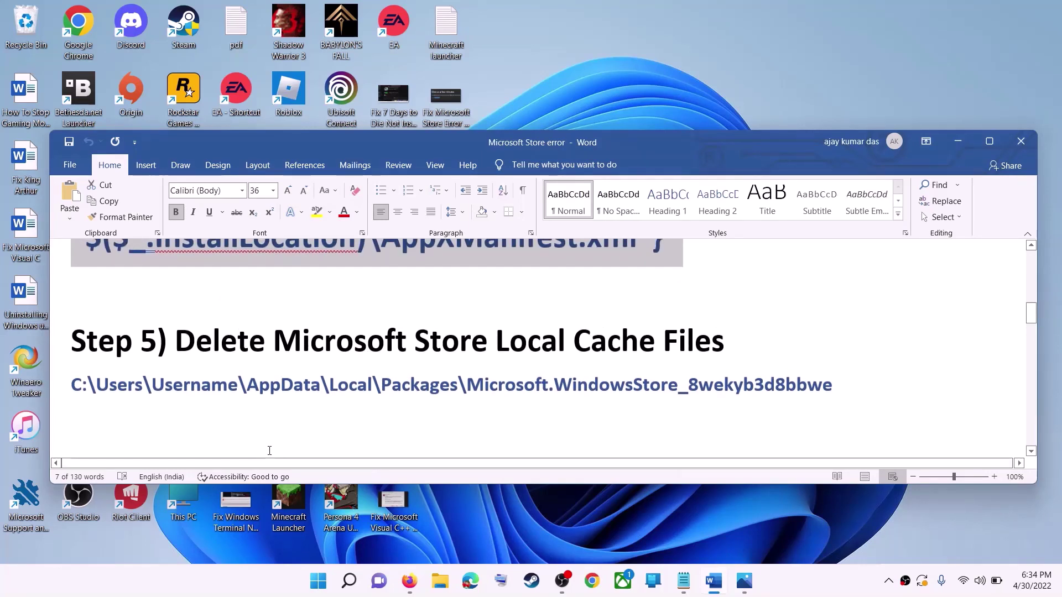
pyautogui.click(440, 580)
pyautogui.press('super+e')
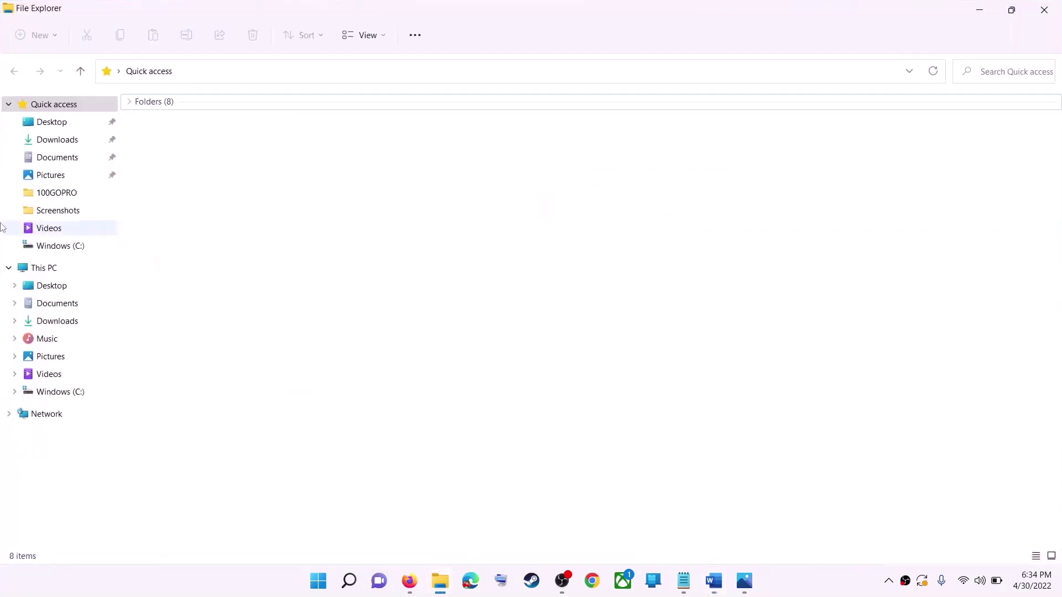
pyautogui.click(42, 245)
pyautogui.click(29, 271)
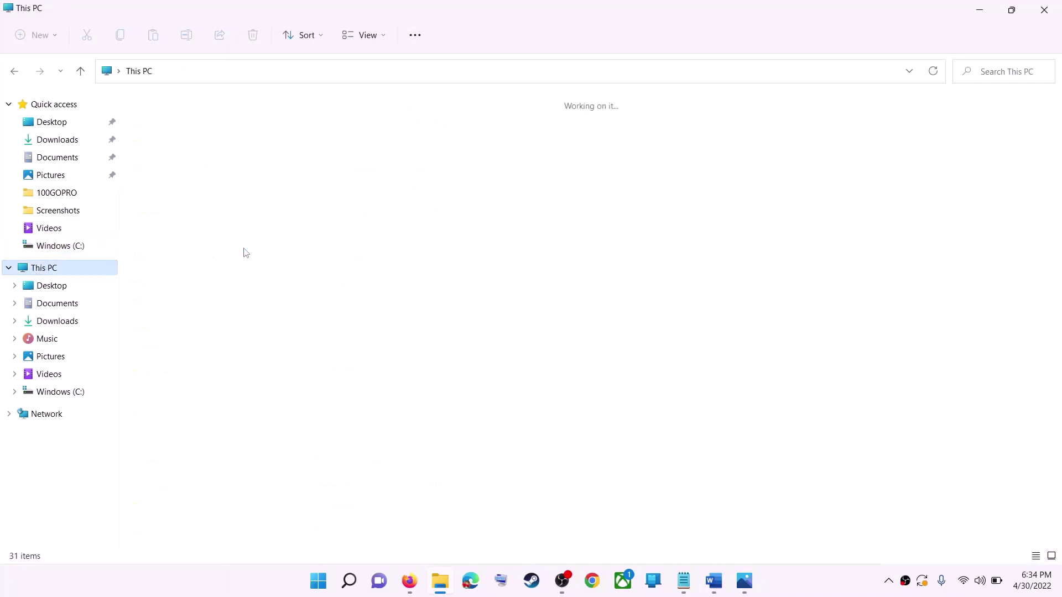
pyautogui.click(232, 236)
pyautogui.doubleClick(238, 234)
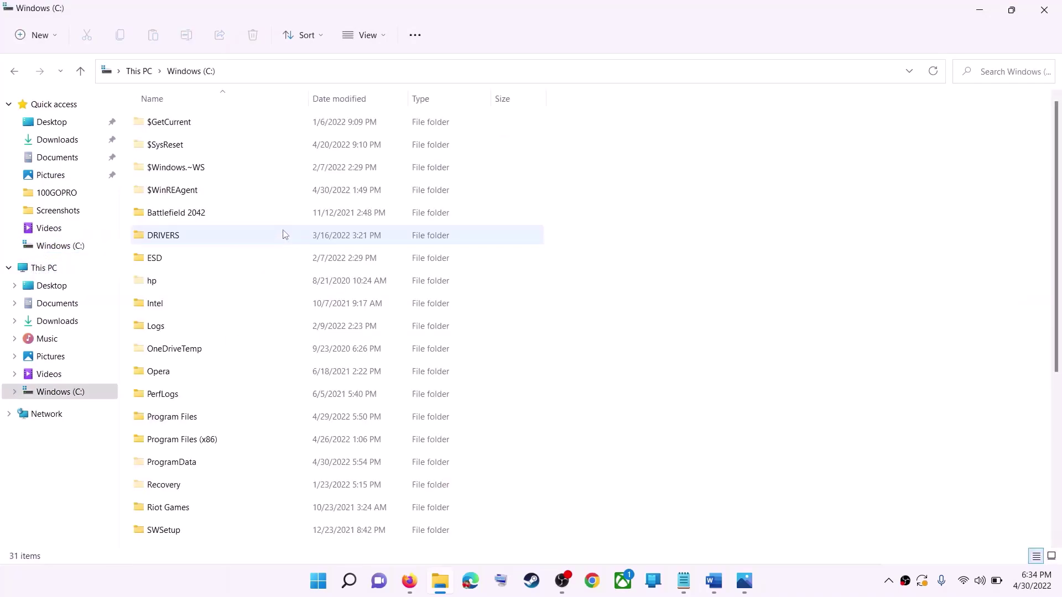
# - Open the Users folder and the current user's profile folder, and select the AppData folder
pyautogui.scroll(-4, 252, 420)
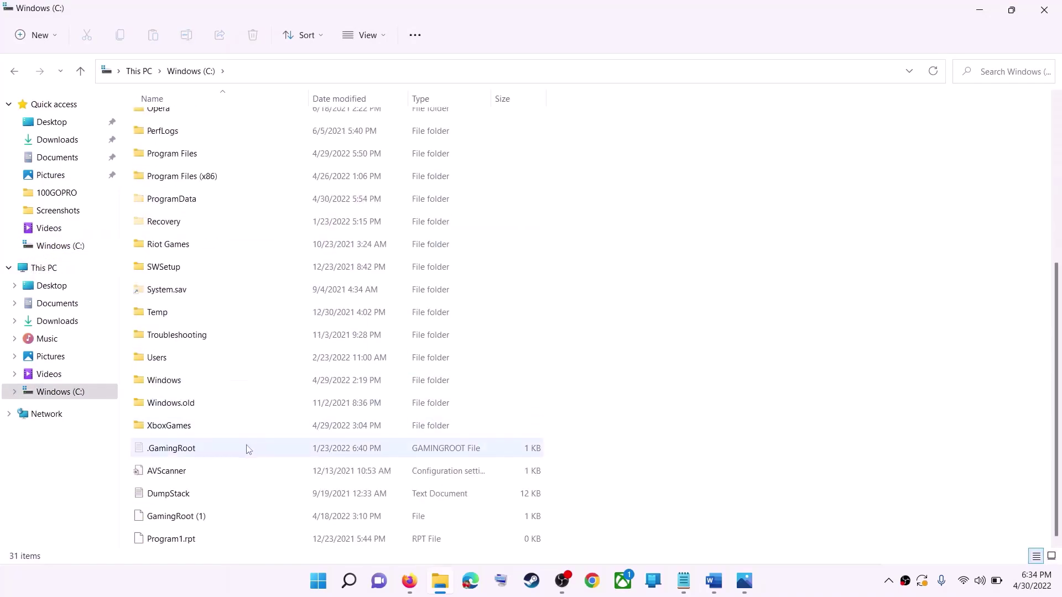
pyautogui.click(169, 365)
pyautogui.doubleClick(184, 358)
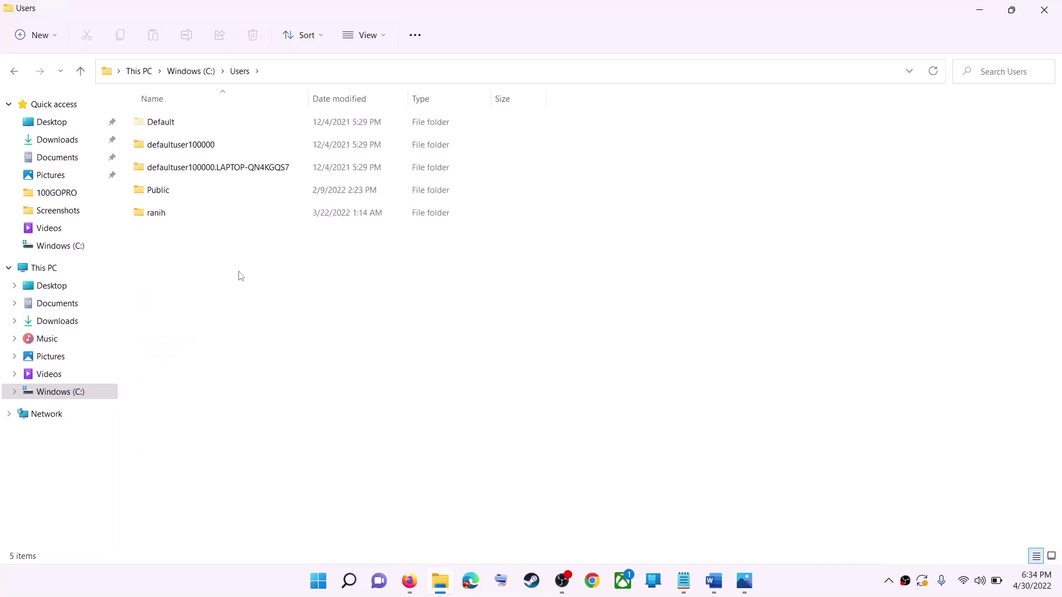
pyautogui.click(190, 216)
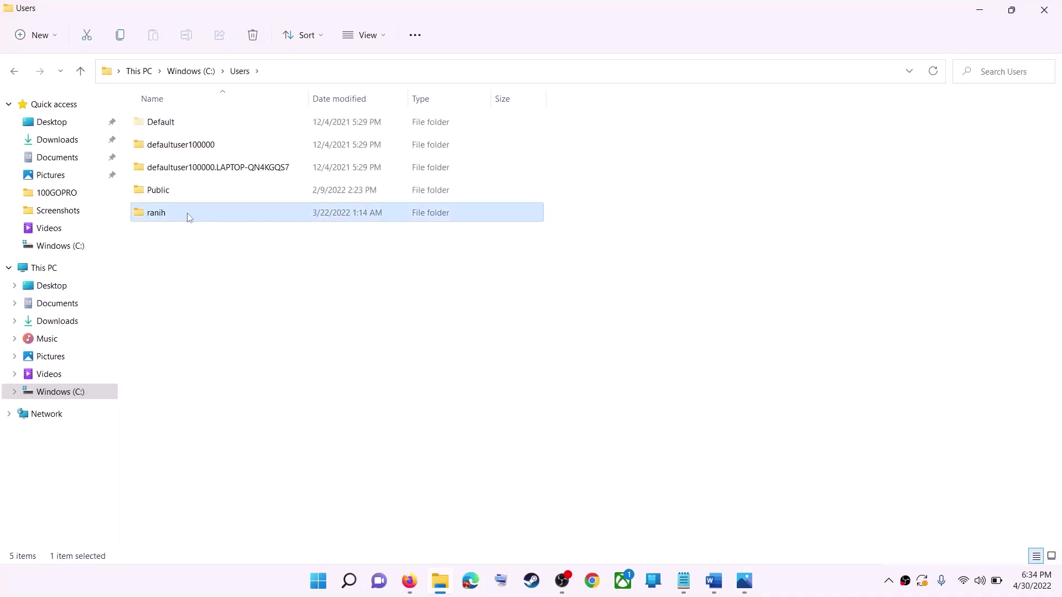
pyautogui.doubleClick(189, 217)
pyautogui.click(147, 264)
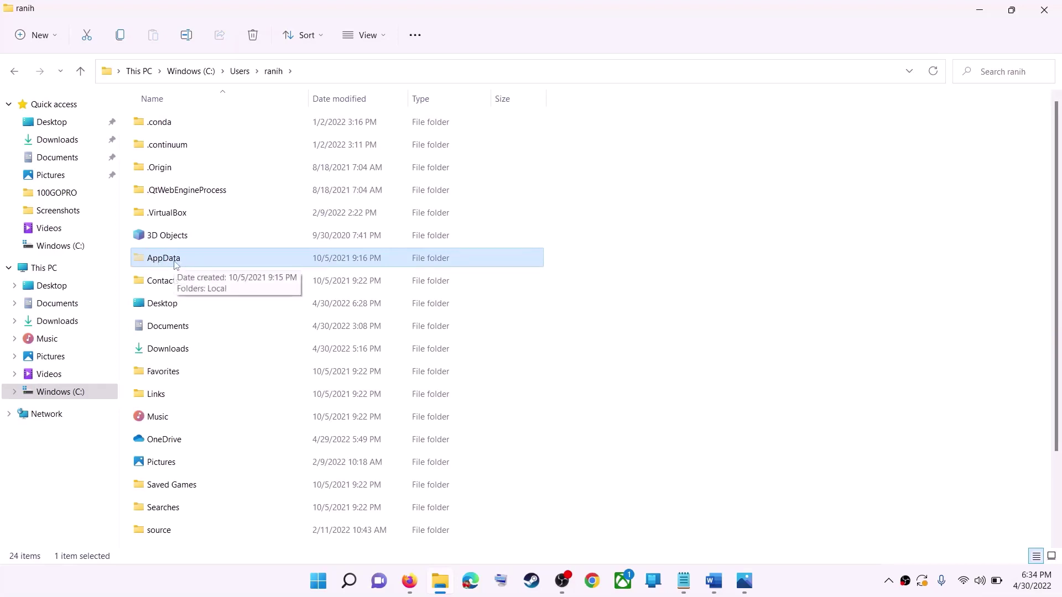
# - Check the Hidden items display option in File Explorer and reselect the AppData folder
pyautogui.click(386, 40)
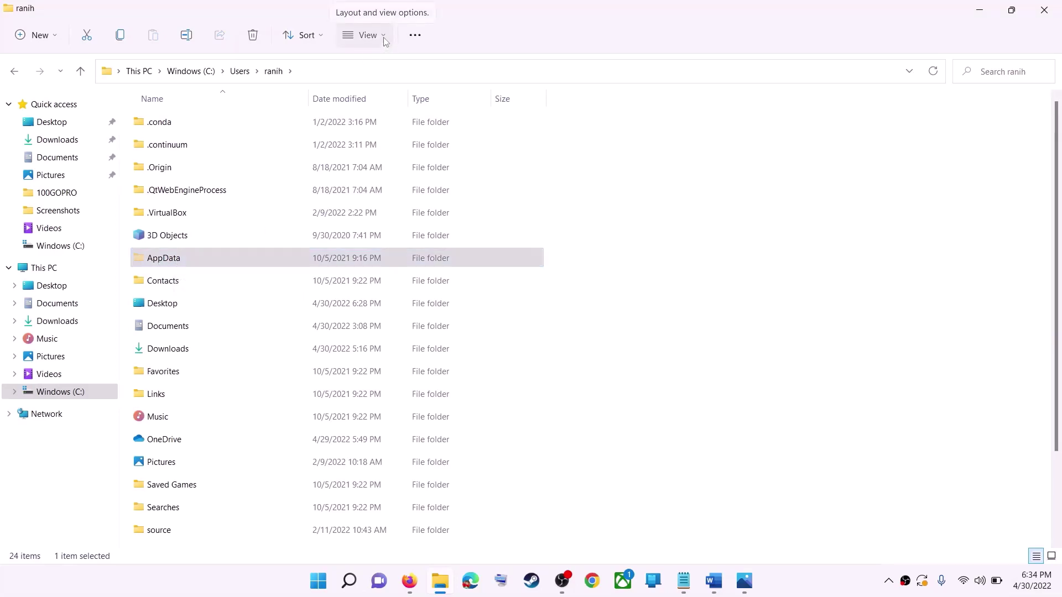
pyautogui.moveTo(363, 276)
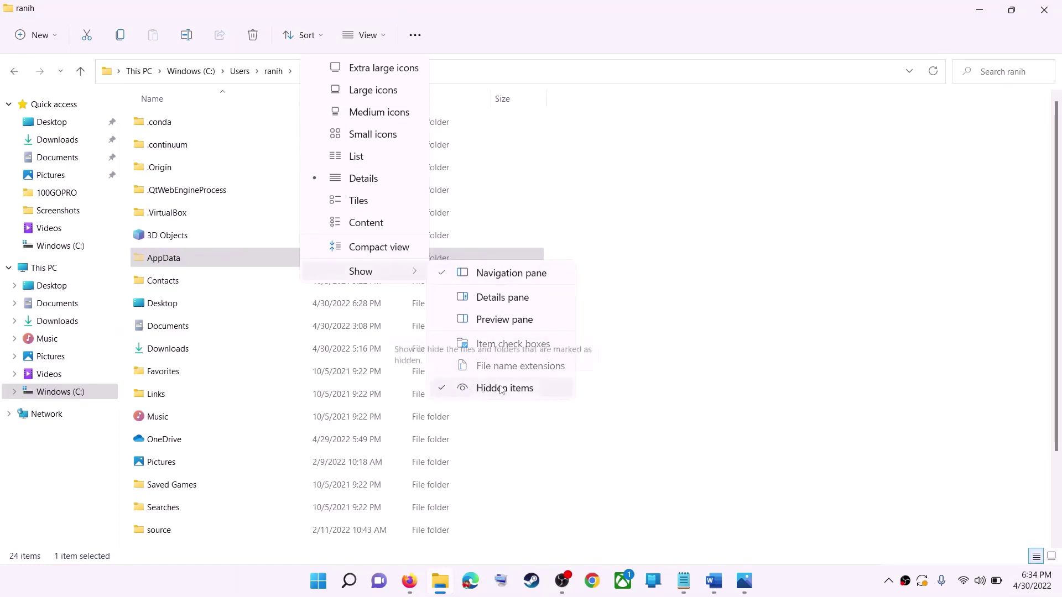
pyautogui.click(169, 264)
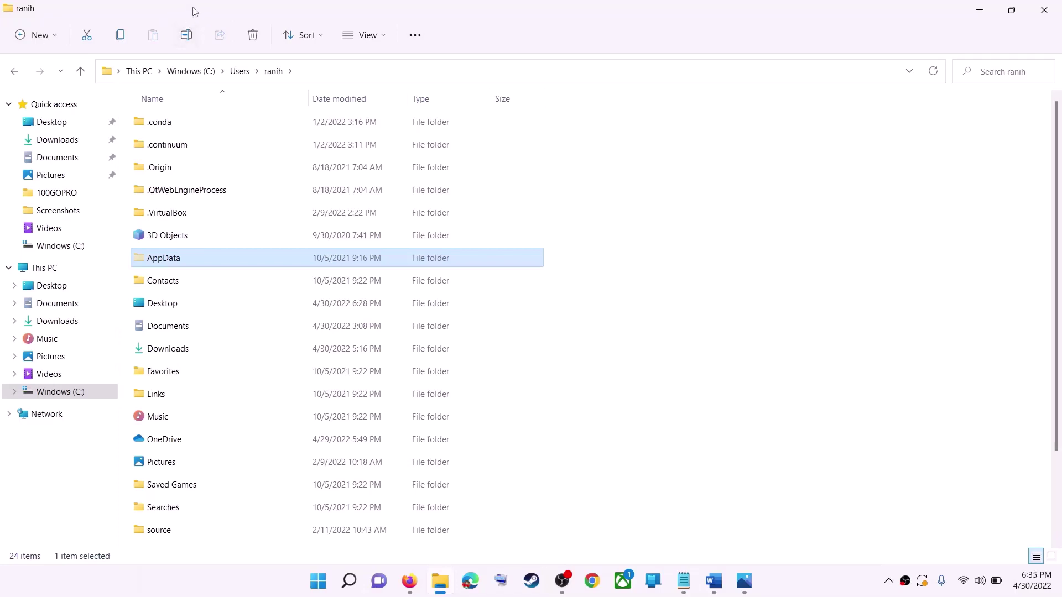
# - Open the AppData folder, go into Local, and open its Packages folder
pyautogui.doubleClick(197, 259)
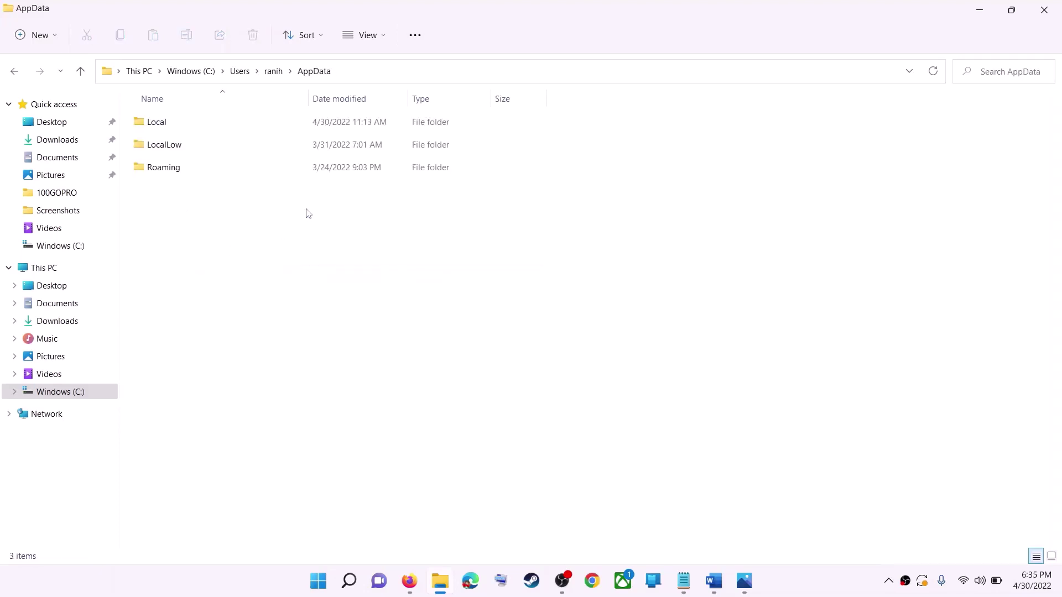
pyautogui.doubleClick(207, 130)
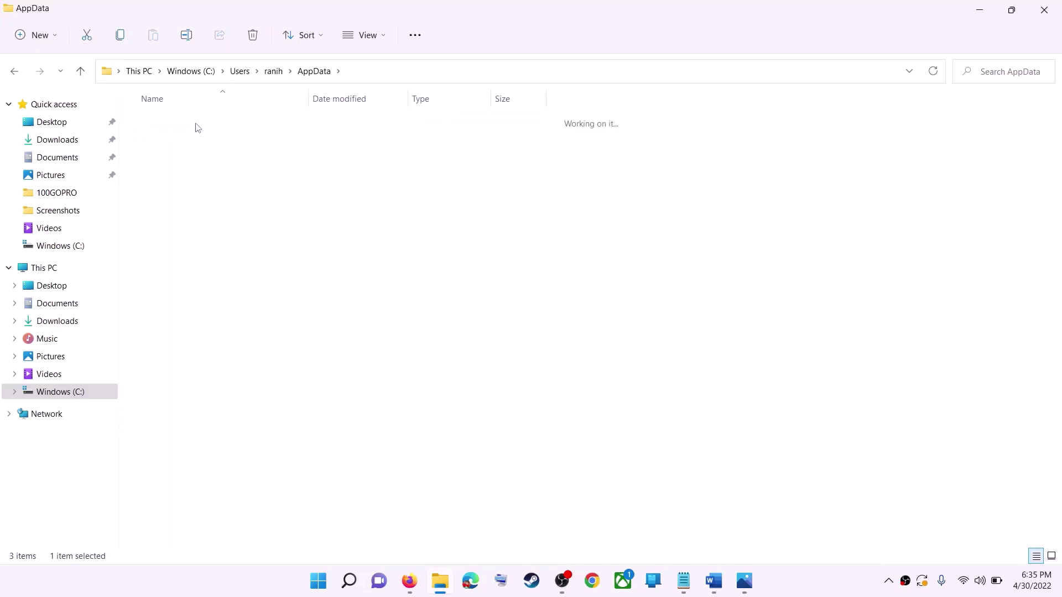
pyautogui.click(165, 215)
pyautogui.press('p')
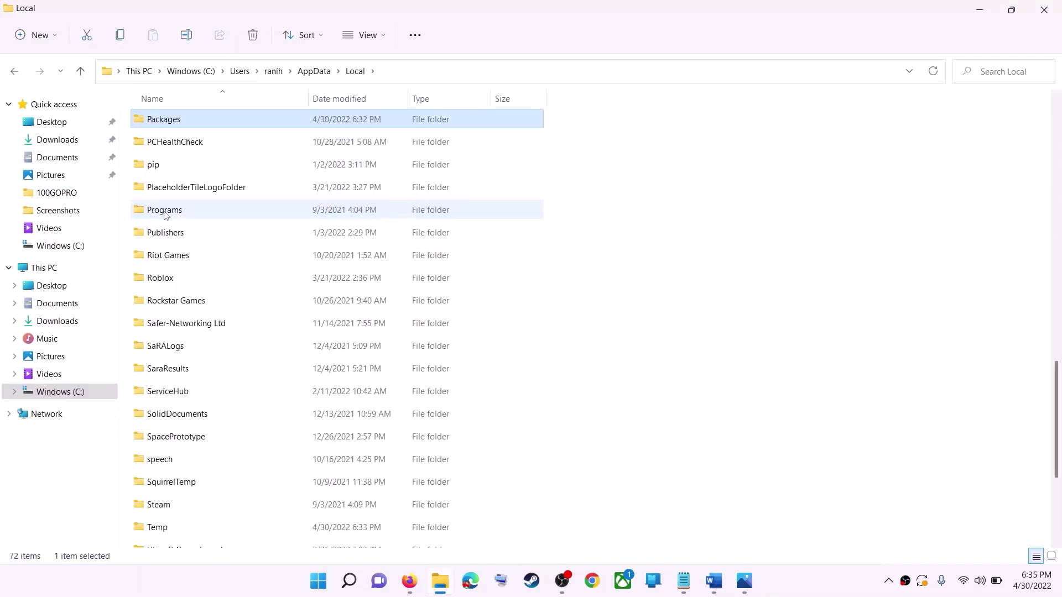
pyautogui.click(249, 125)
pyautogui.doubleClick(250, 125)
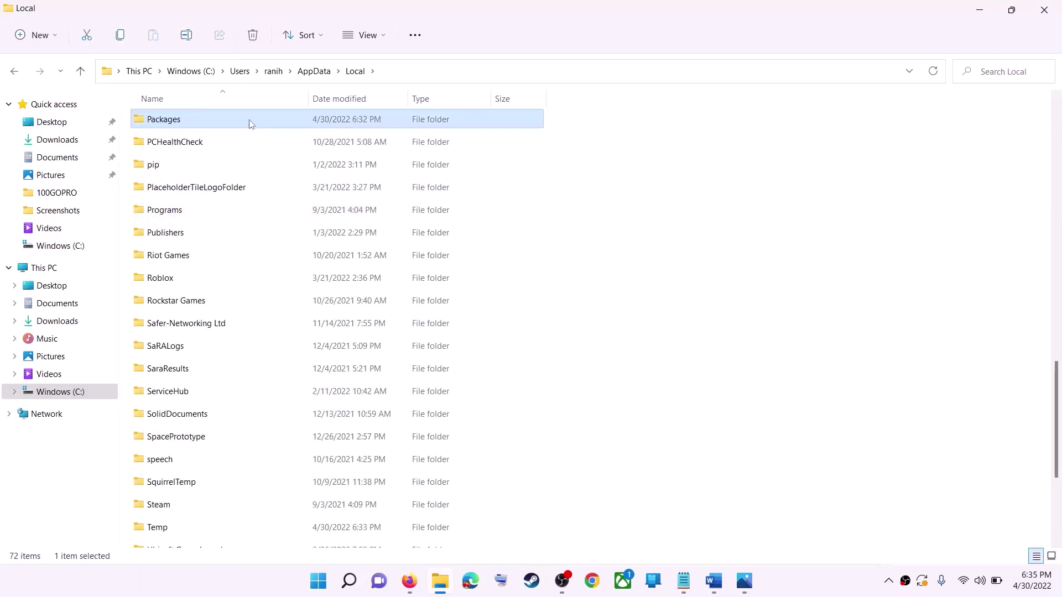
# - Find the Microsoft.WindowsStore_8wekyb3d8bbwe folder among the packages and open it
pyautogui.scroll(-20, 309, 335)
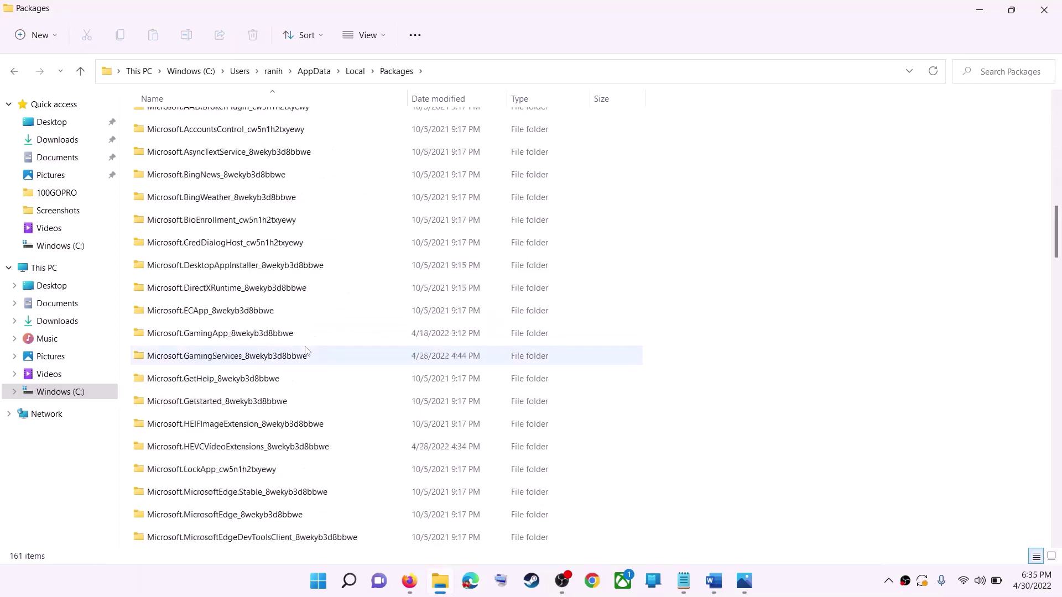
pyautogui.hotkey('alt', 'Tab')
pyautogui.hotkey('alt', 'Tab')
pyautogui.scroll(-15, 287, 378)
pyautogui.scroll(-3, 287, 378)
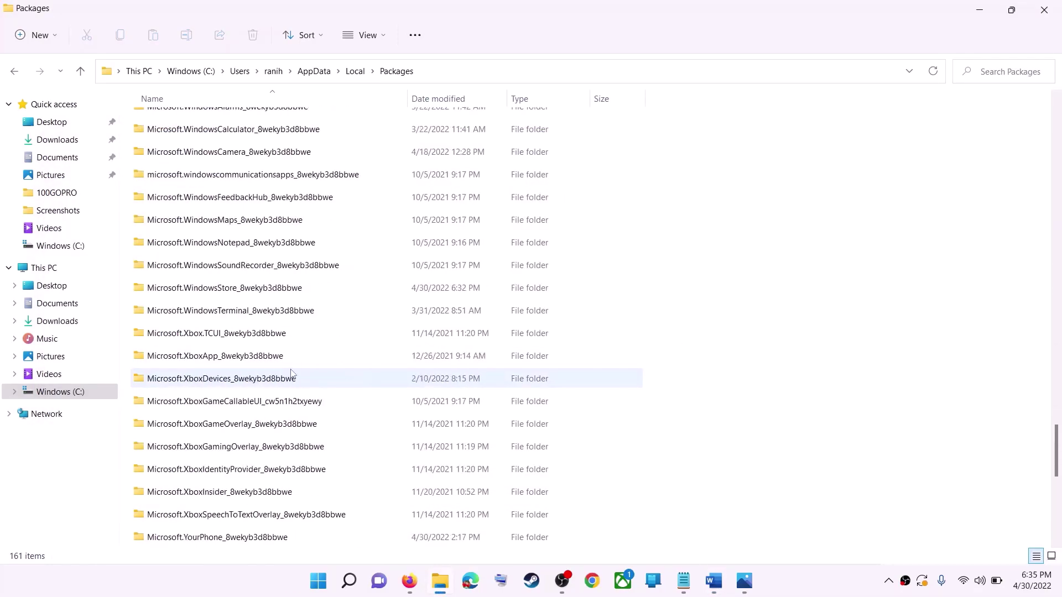
pyautogui.click(233, 293)
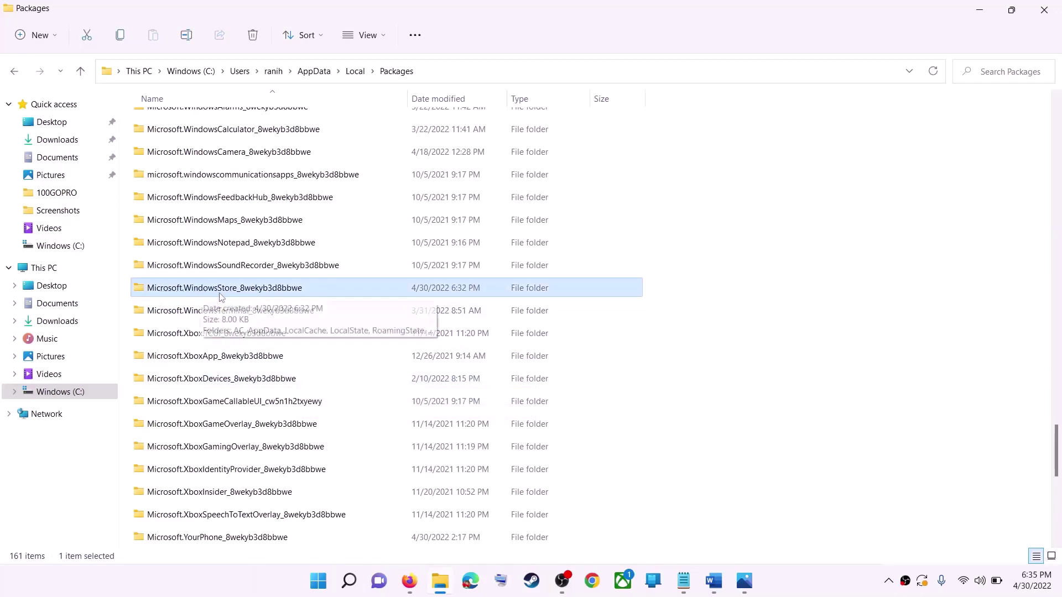
pyautogui.click(295, 288)
pyautogui.click(312, 287)
pyautogui.click(340, 286)
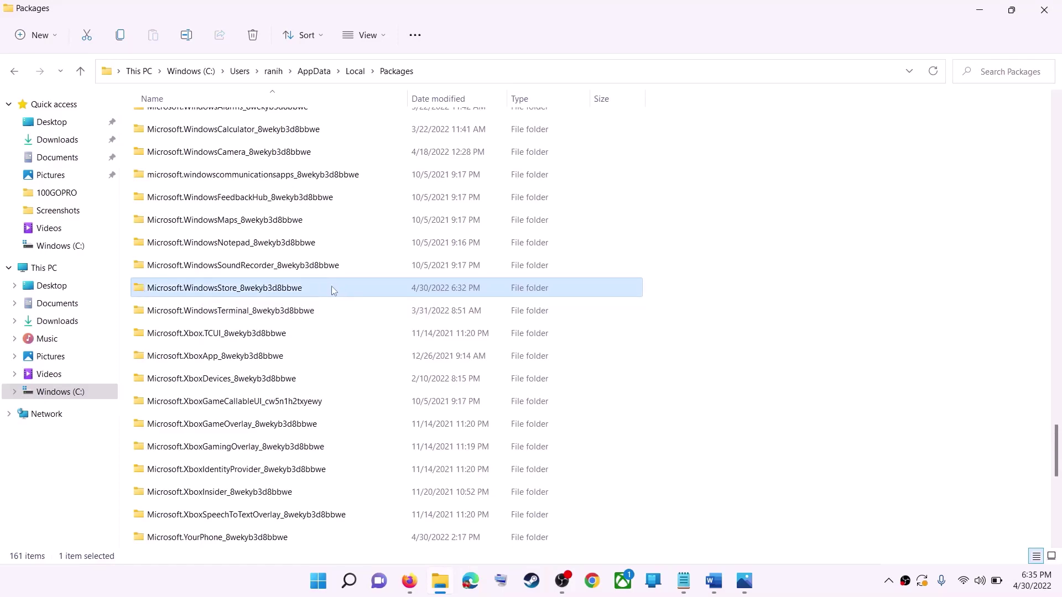
pyautogui.doubleClick(331, 287)
# - Delete the LocalCache folder from the Microsoft.WindowsStore_8wekyb3d8bbwe folder
pyautogui.click(227, 171)
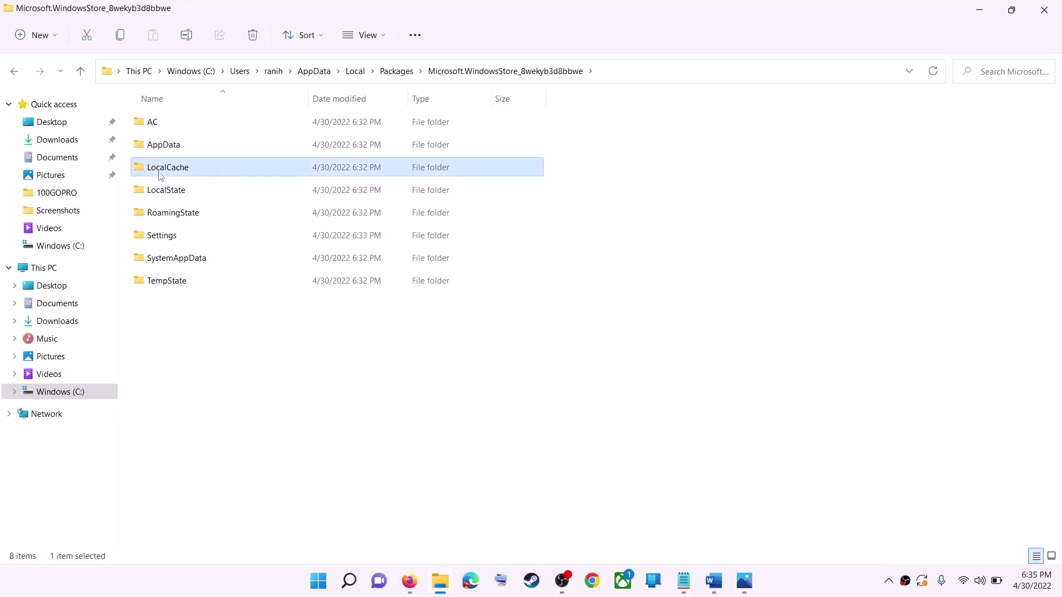
pyautogui.rightClick(203, 173)
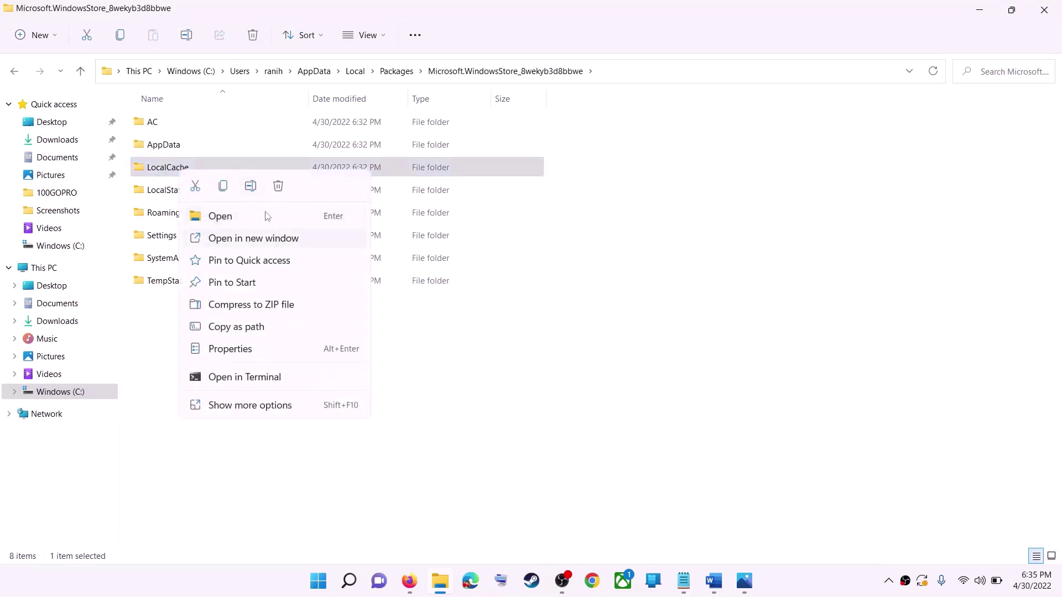
pyautogui.click(273, 189)
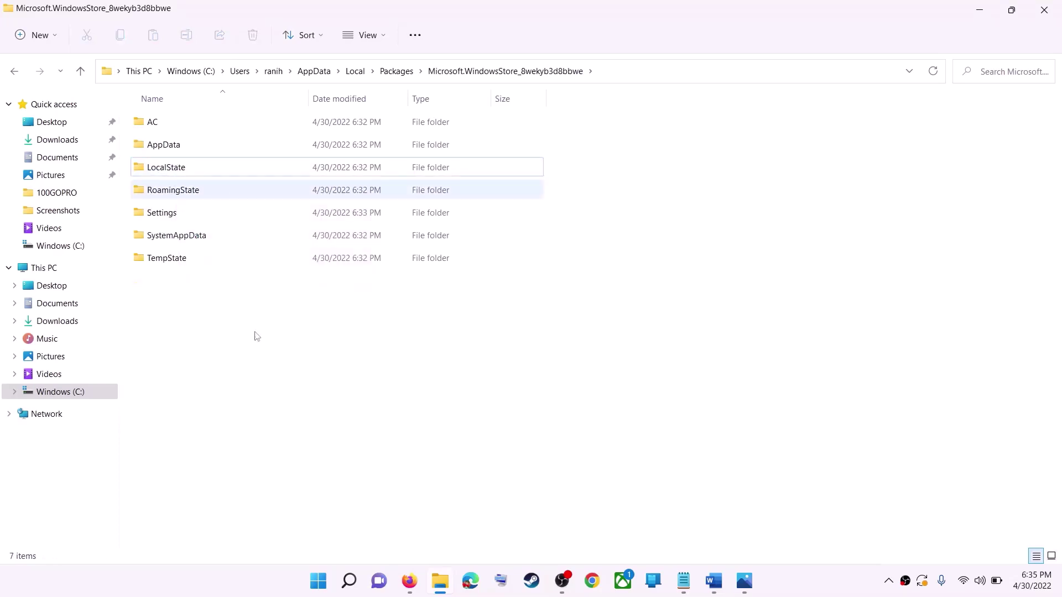
# - View the Restart option among the computer's power options, dismiss them and return to the Word document
pyautogui.click(319, 582)
pyautogui.click(698, 538)
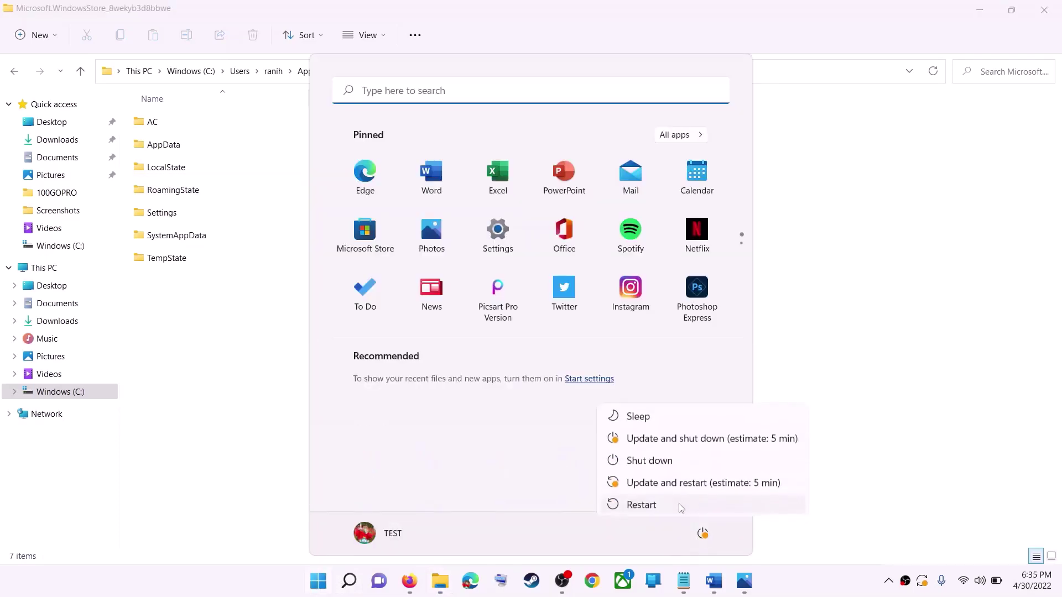
pyautogui.click(922, 308)
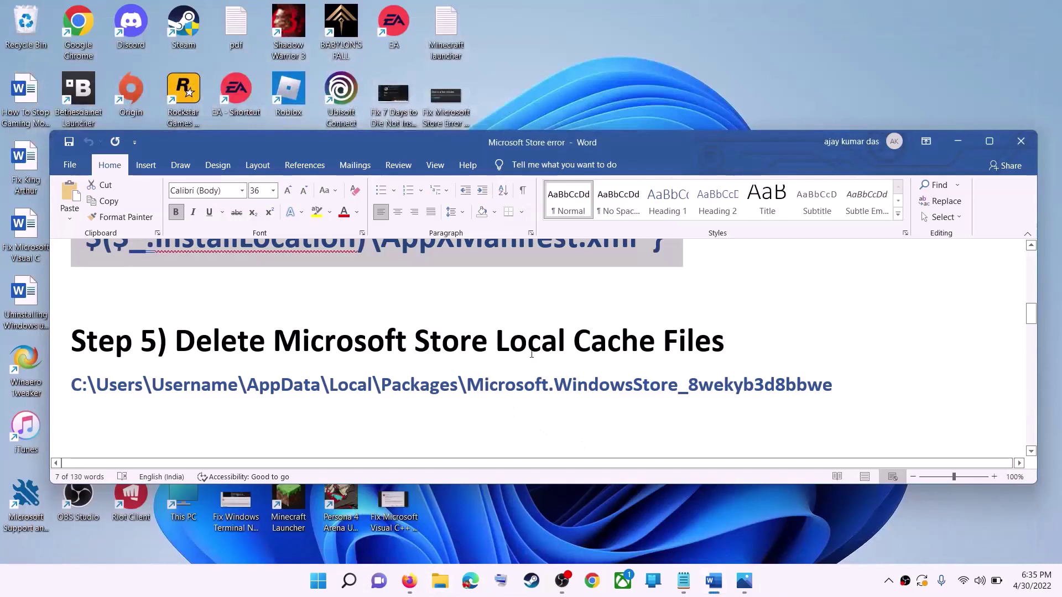
# - Highlight "Get Updates in store library" in Step 6 of the Word document
pyautogui.click(266, 342)
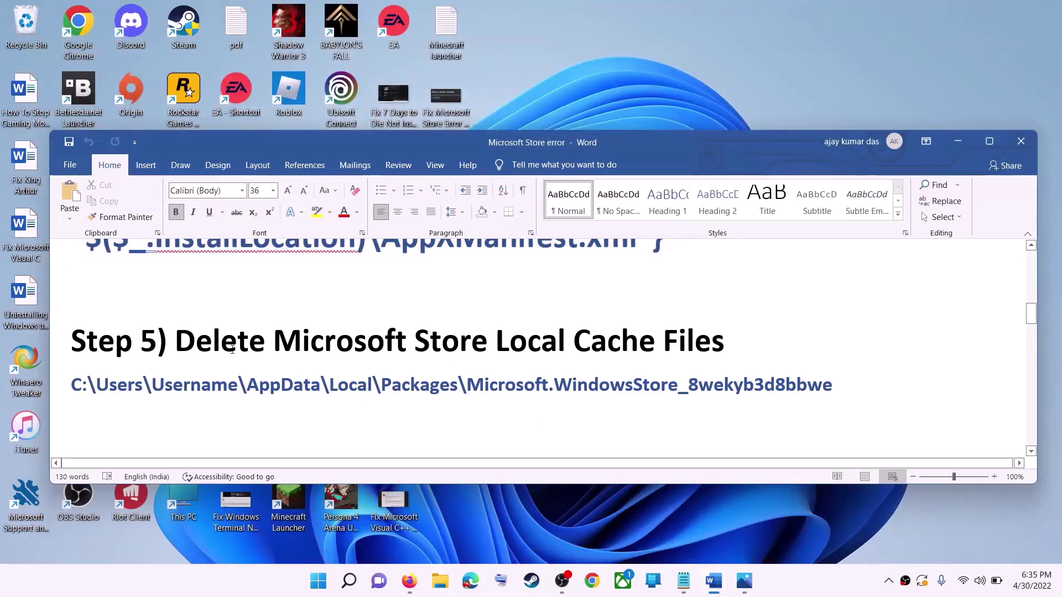
pyautogui.scroll(-4, 285, 346)
pyautogui.scroll(1, 329, 363)
pyautogui.click(311, 381)
pyautogui.keyDown('shift'); pyautogui.click(699, 379); pyautogui.keyUp('shift')
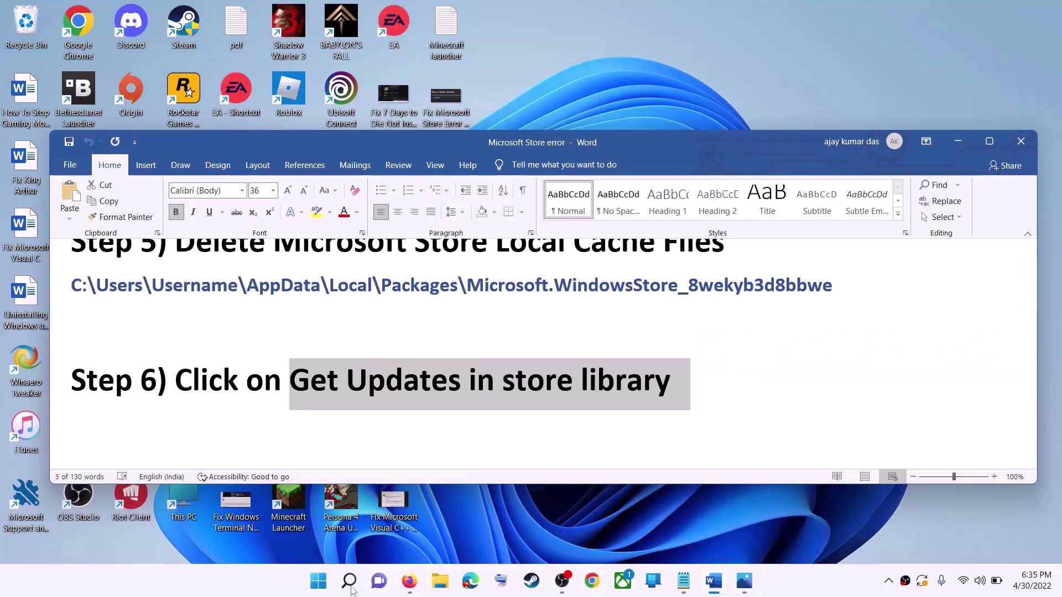
pyautogui.click(322, 588)
pyautogui.write('store')
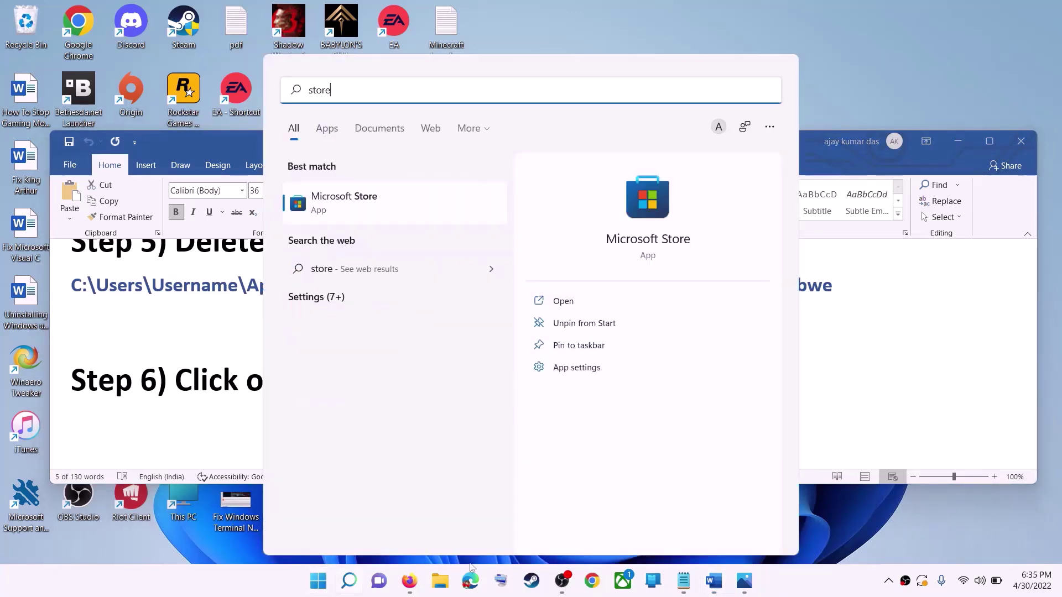
pyautogui.press('Return')
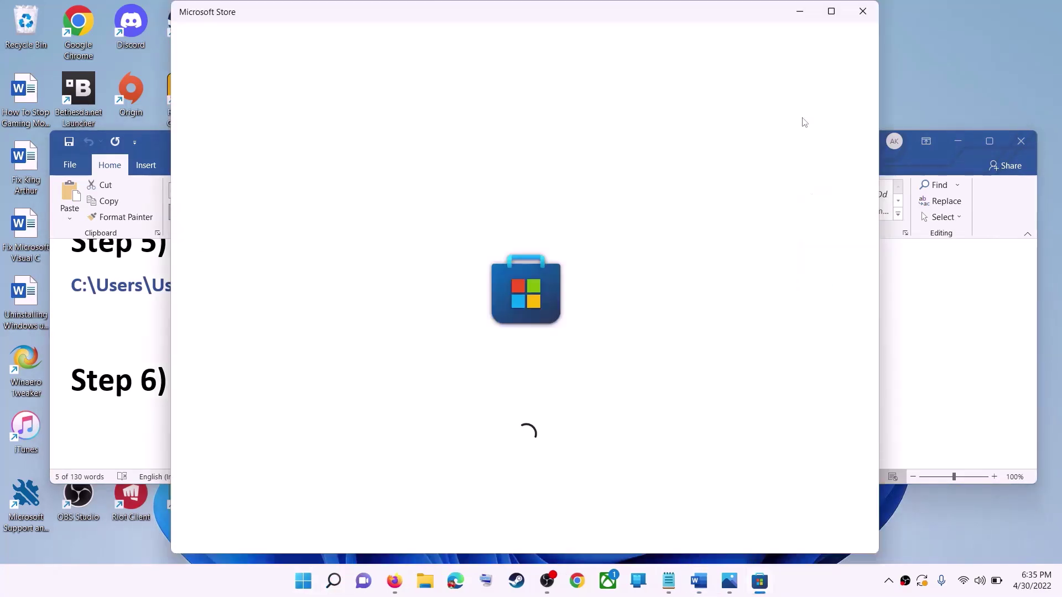
pyautogui.doubleClick(830, 15)
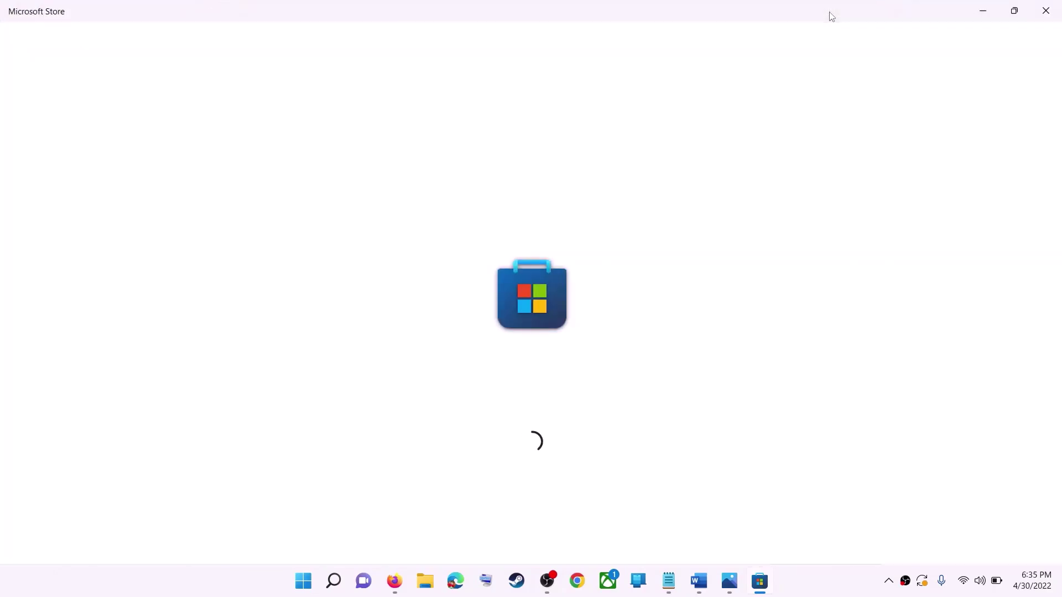
pyautogui.hotkey('alt', 'F4')
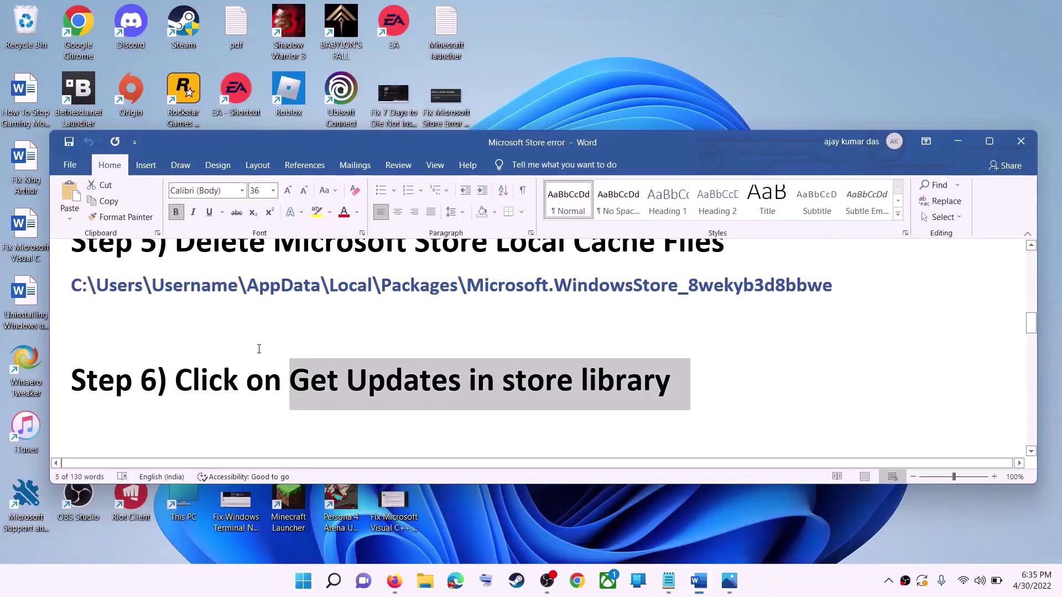
# - Open the Microsoft Store library to view its updates and downloads, and return to the Word document
pyautogui.click(319, 580)
pyautogui.write('store')
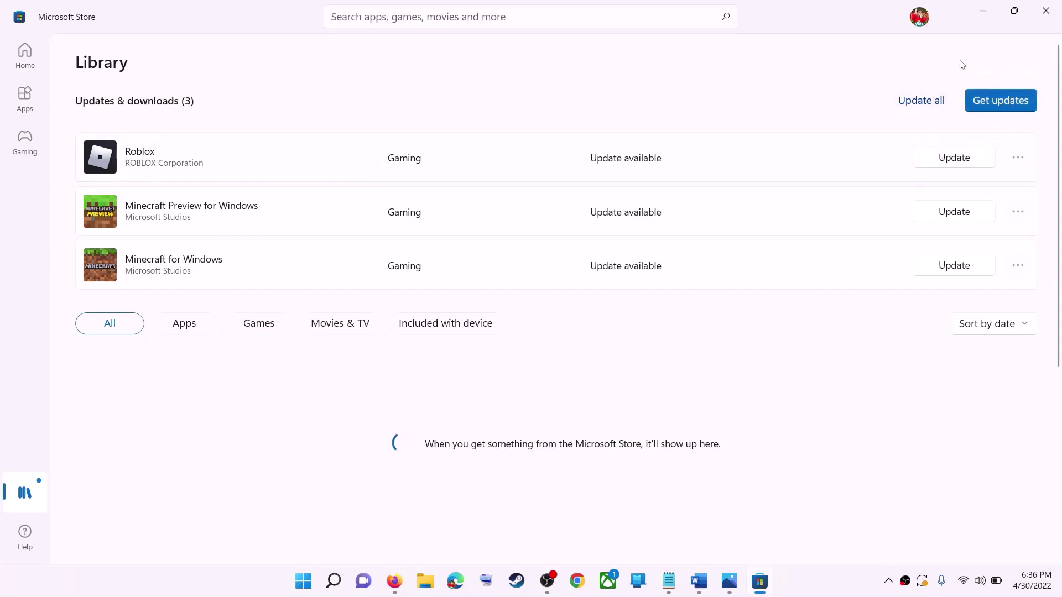
pyautogui.click(983, 14)
# - Highlight "Click on Get Updates in store library" in Step 6 and "Start all these services" in Step 7 of the document
pyautogui.click(254, 381)
pyautogui.moveTo(176, 381); pyautogui.dragTo(670, 381)
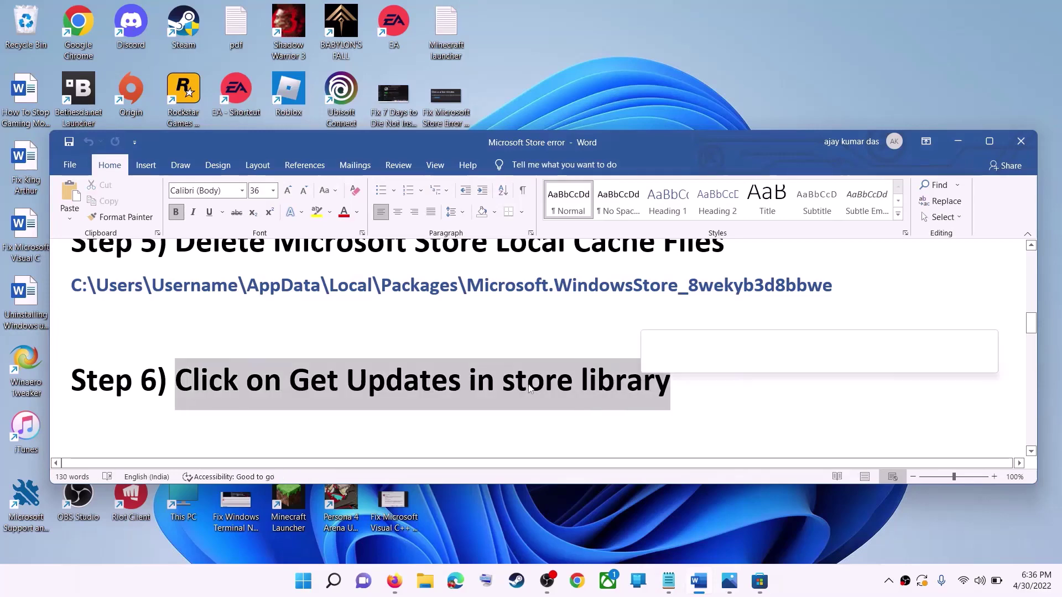
pyautogui.scroll(-3, 529, 389)
pyautogui.moveTo(177, 318); pyautogui.dragTo(482, 318)
pyautogui.scroll(-1, 332, 387)
# - Search for "services" and open the Services app
pyautogui.click(308, 588)
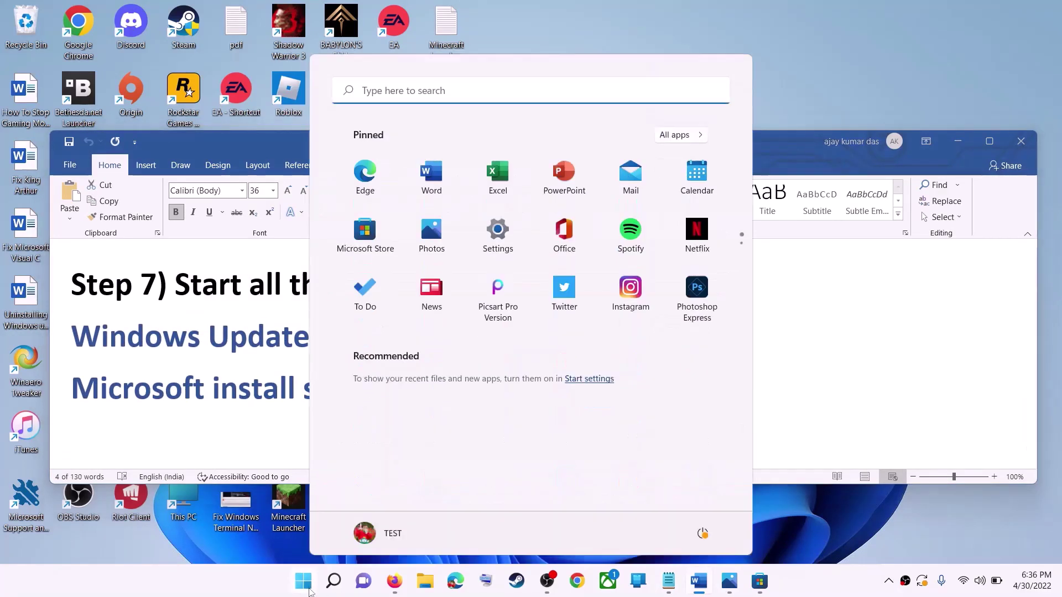
pyautogui.write('services')
pyautogui.click(365, 206)
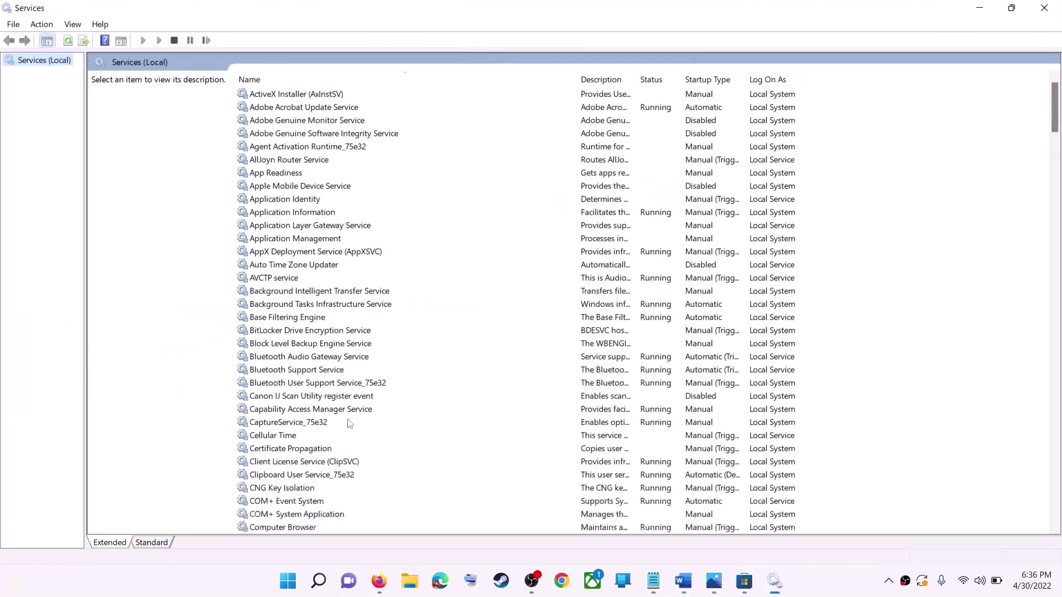
# - Set the Windows Update service's startup type to Automatic and restart the service
pyautogui.click(348, 421)
pyautogui.press('w')
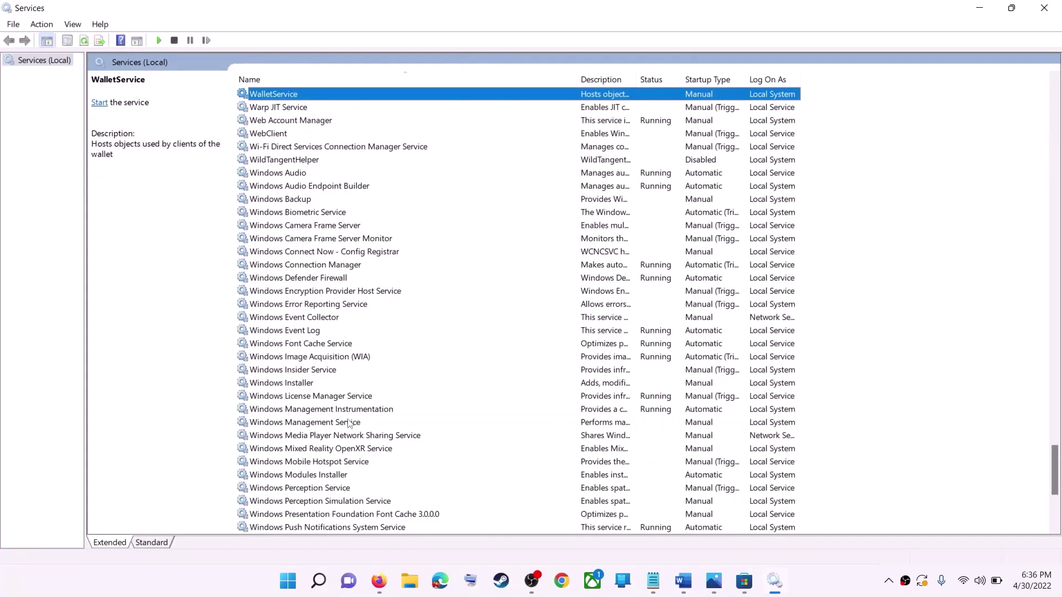
pyautogui.scroll(-10, 368, 454)
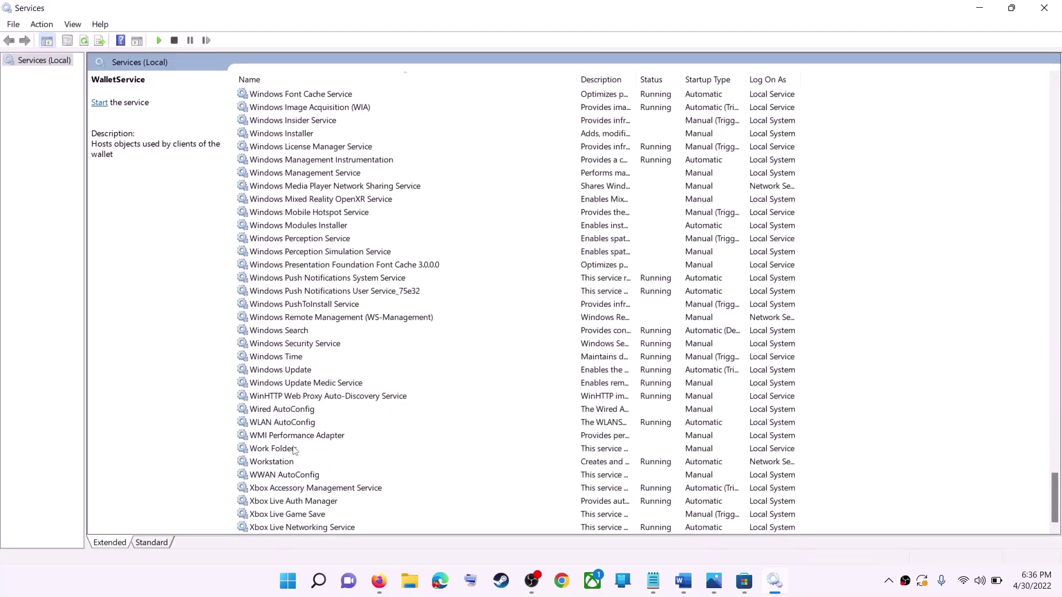
pyautogui.click(360, 370)
pyautogui.doubleClick(358, 374)
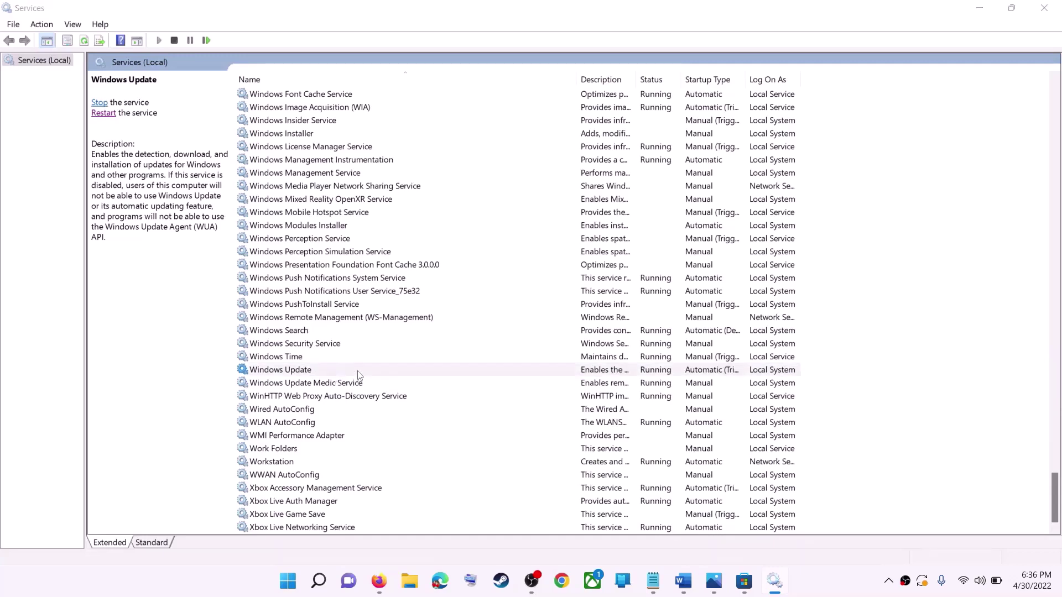
pyautogui.click(512, 274)
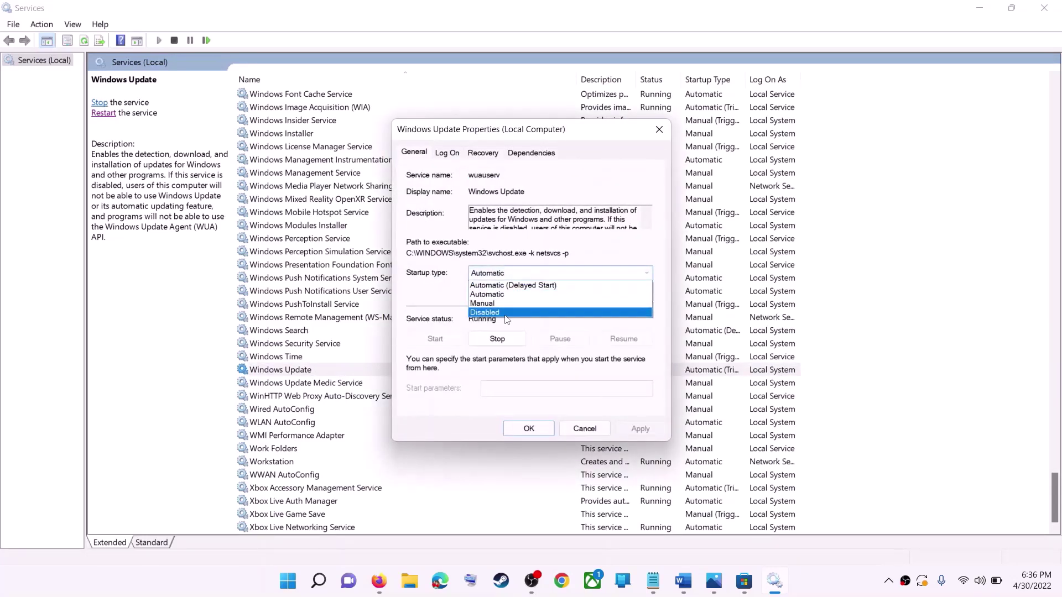
pyautogui.click(499, 294)
pyautogui.click(642, 429)
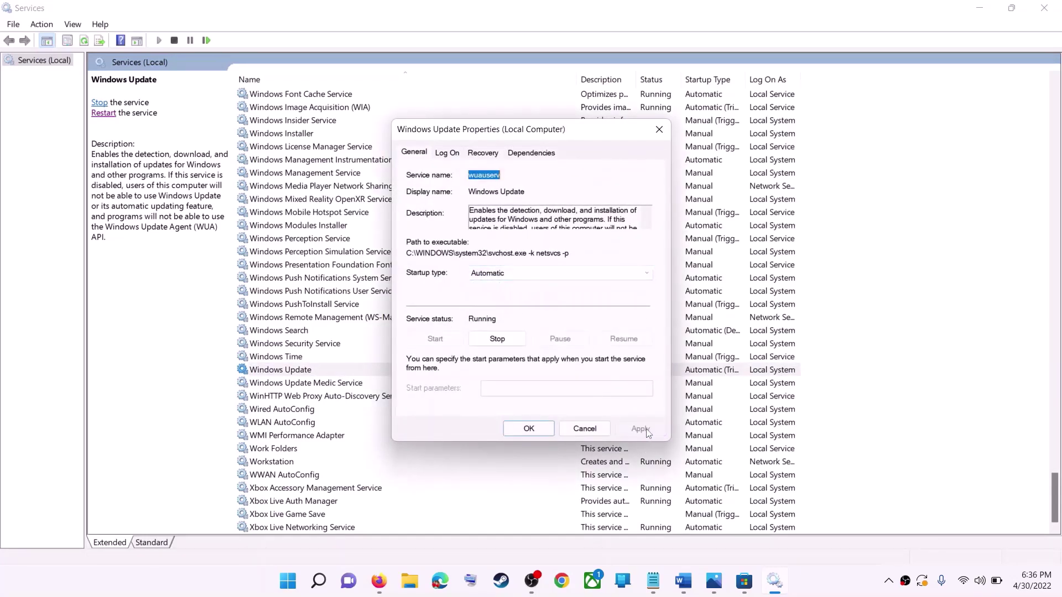
pyautogui.click(526, 429)
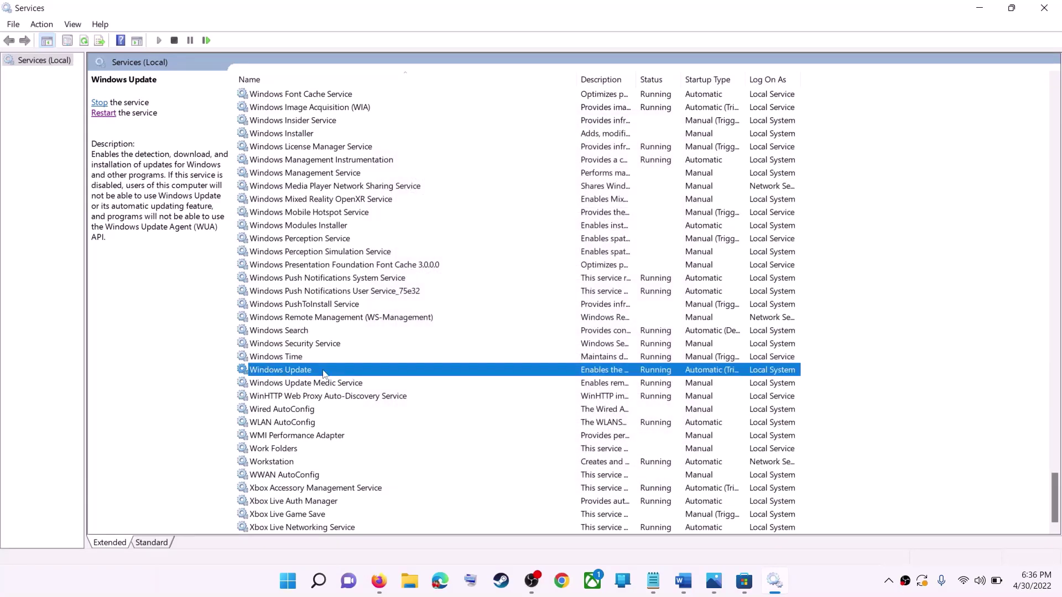
pyautogui.click(103, 115)
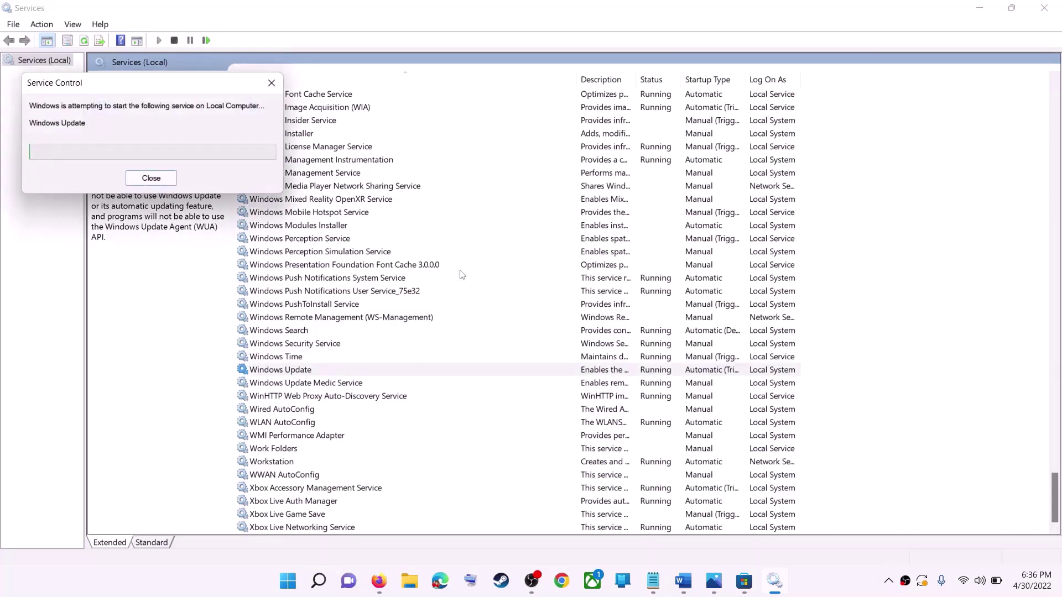
# - Set the Microsoft Store Install Service's startup type to Automatic and restart the service, closing Services when done
pyautogui.click(339, 280)
pyautogui.press('m')
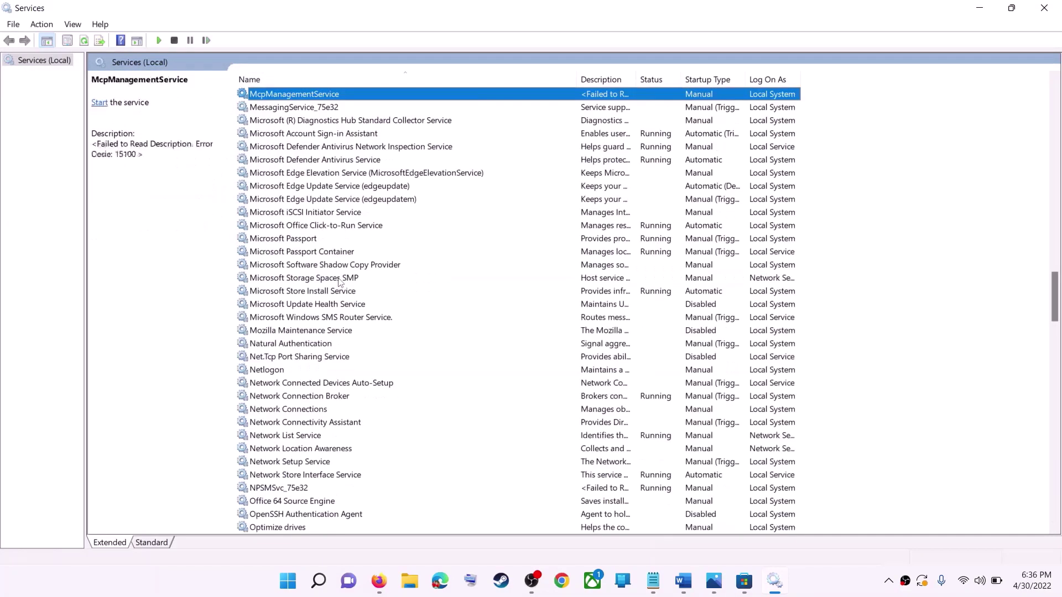
pyautogui.click(316, 294)
pyautogui.doubleClick(491, 298)
pyautogui.click(589, 273)
pyautogui.click(531, 297)
pyautogui.press('Tab')
pyautogui.press('Tab')
pyautogui.press('Tab')
pyautogui.press('Tab')
pyautogui.press('Tab')
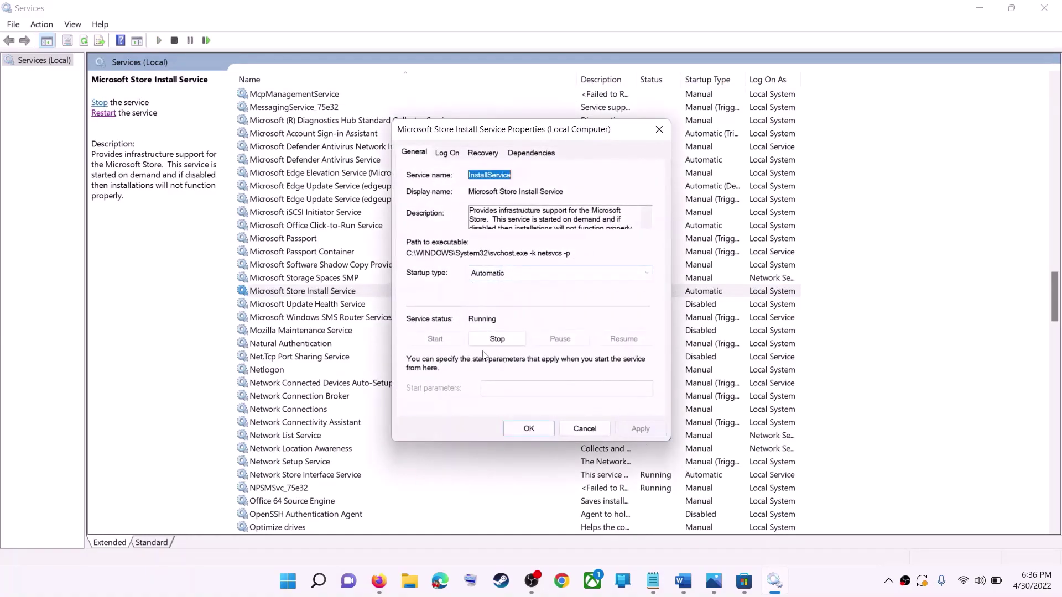
pyautogui.click(527, 429)
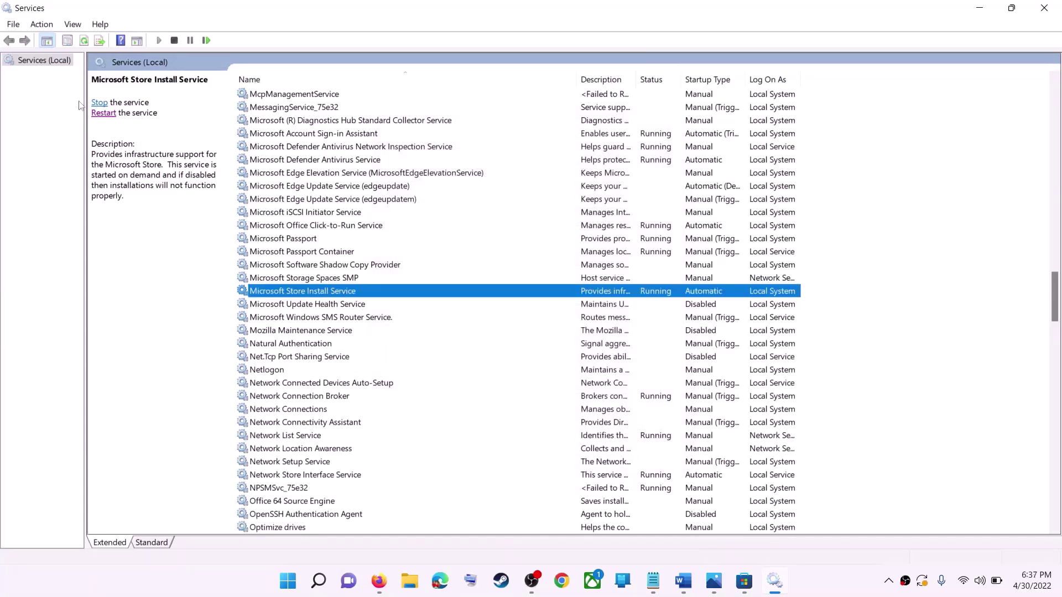
pyautogui.click(100, 114)
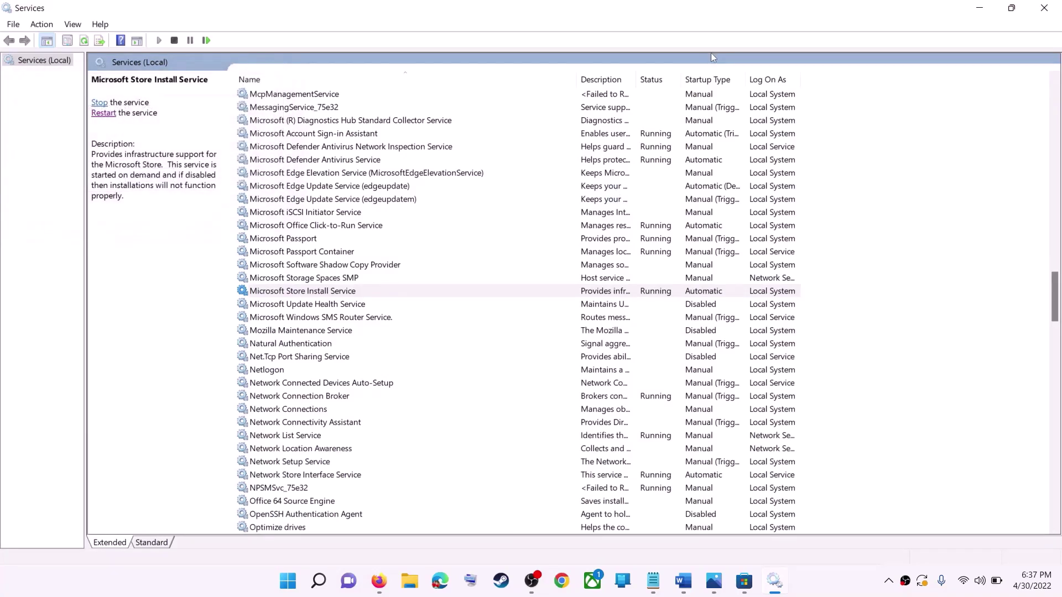
pyautogui.click(1044, 8)
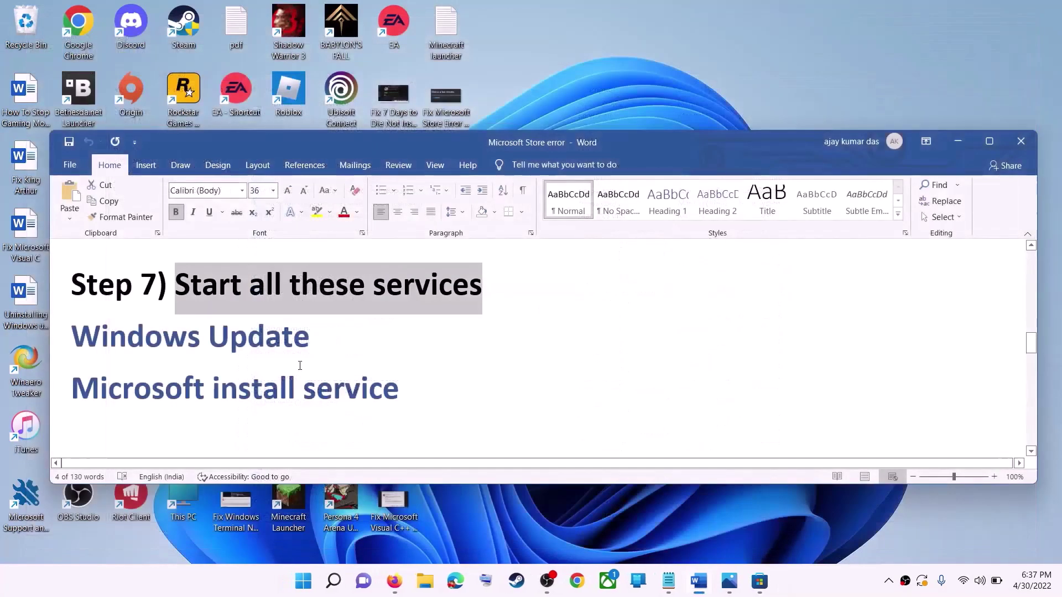
# - Highlight "Update Windows" in Step 8 of the Word document
pyautogui.scroll(-2, 300, 366)
pyautogui.scroll(-2, 300, 366)
pyautogui.scroll(1, 304, 348)
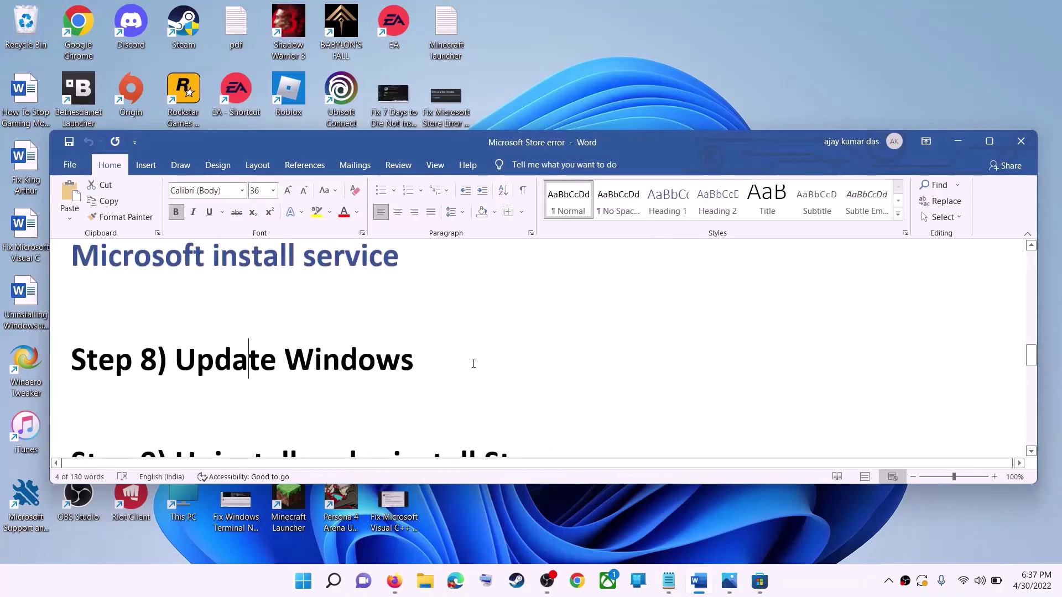
pyautogui.moveTo(472, 363); pyautogui.dragTo(176, 359)
# - Check the Windows Update page in Settings for pending updates, and return to the Word document
pyautogui.click(303, 580)
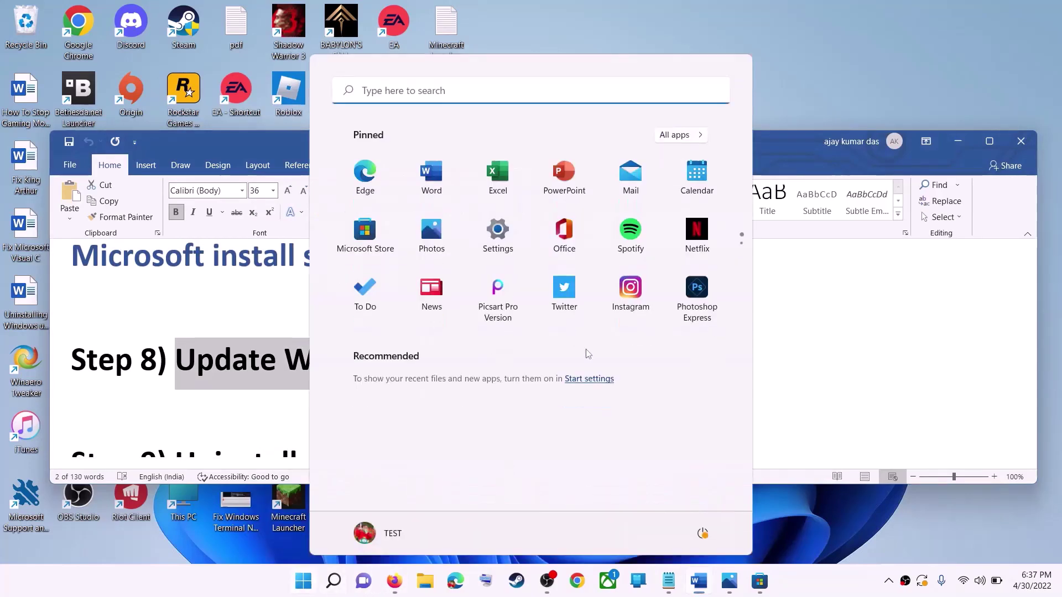
pyautogui.click(496, 242)
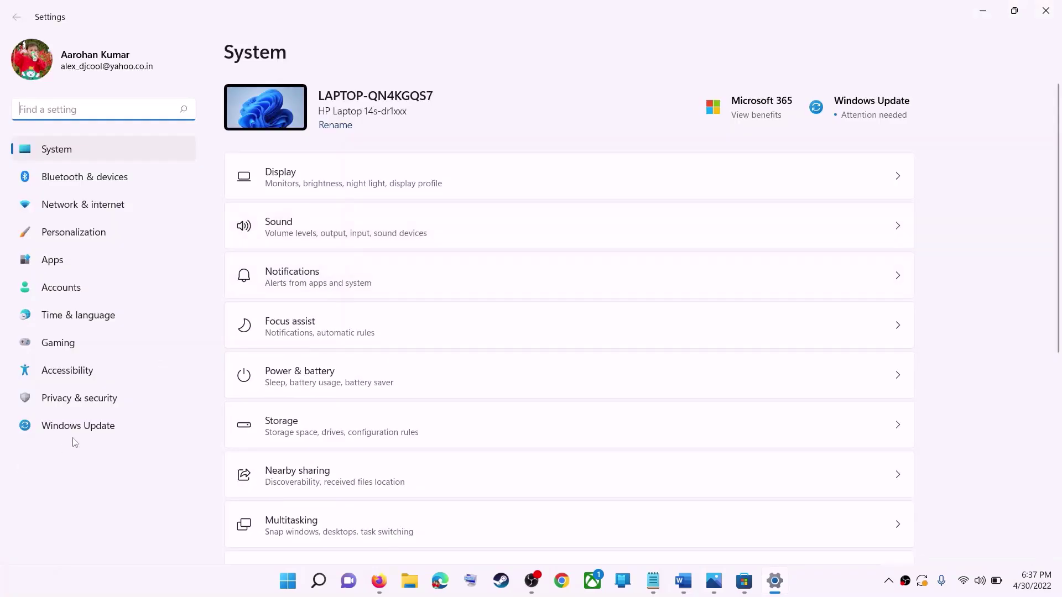
pyautogui.click(126, 431)
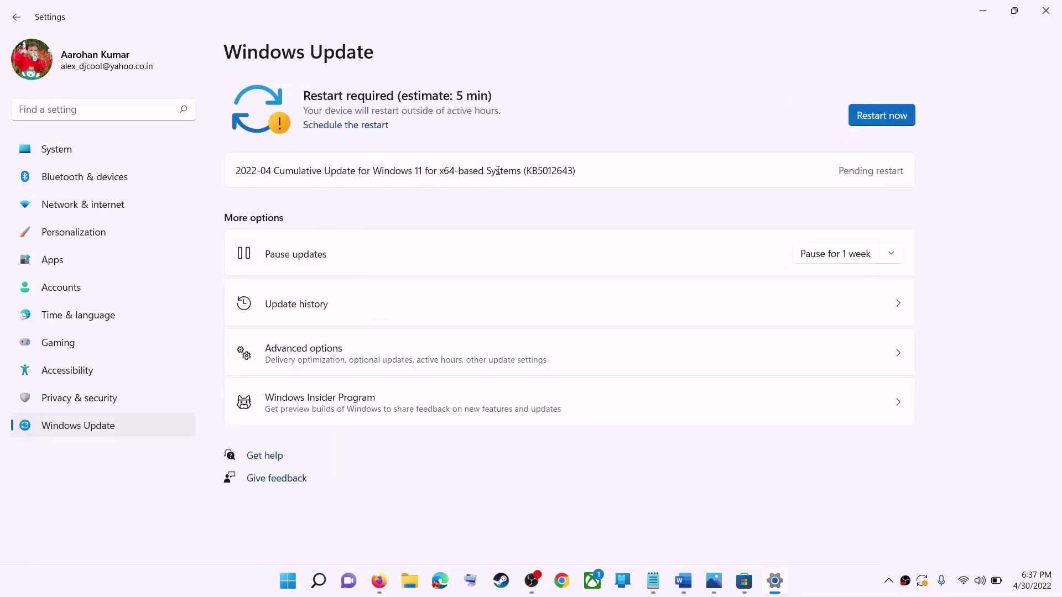
pyautogui.click(982, 11)
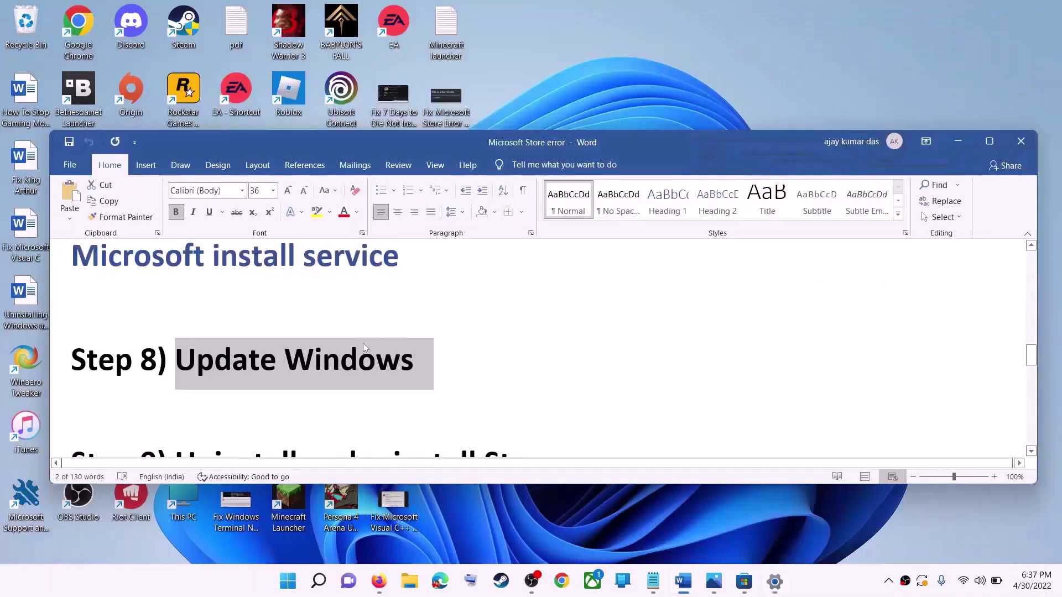
# - Copy the command "Get-AppxPackage -allusers *WindowsStore* | Remove-AppxPackage" from Step 9 of the Word document
pyautogui.scroll(-5, 318, 362)
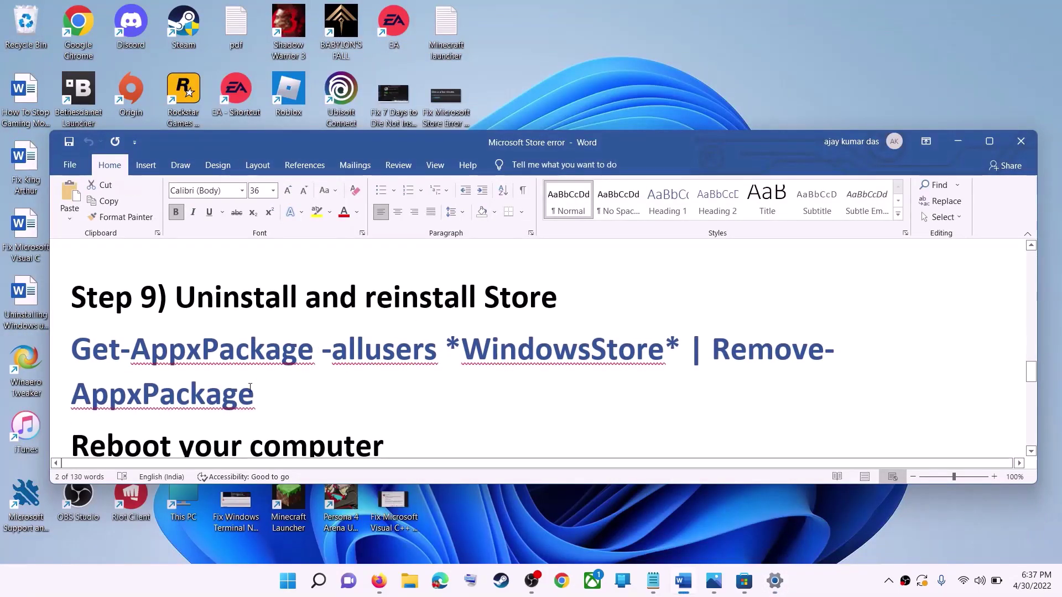
pyautogui.tripleClick(92, 360)
pyautogui.rightClick(160, 373)
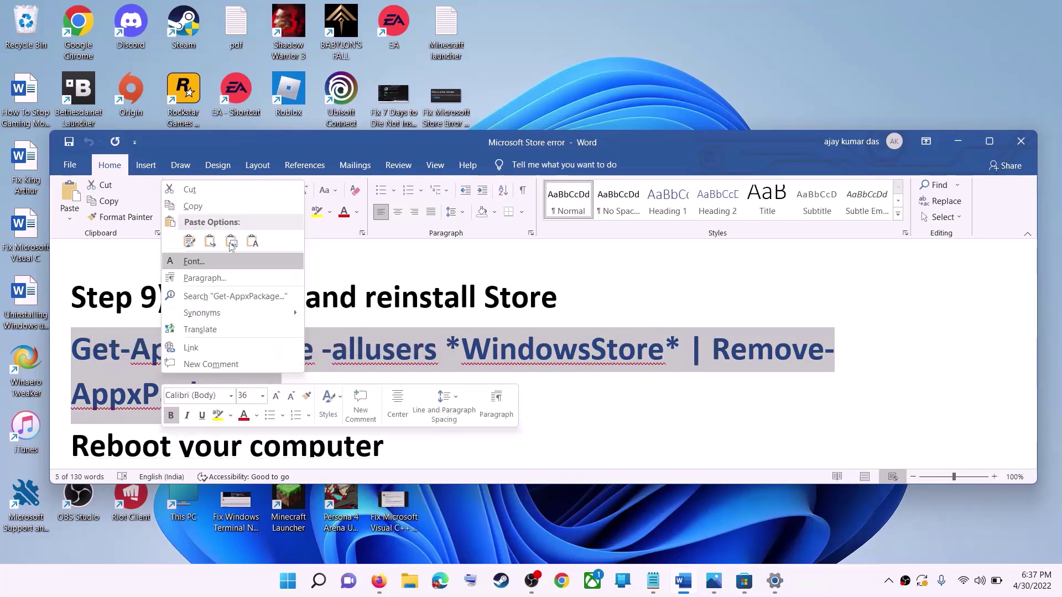
pyautogui.click(214, 208)
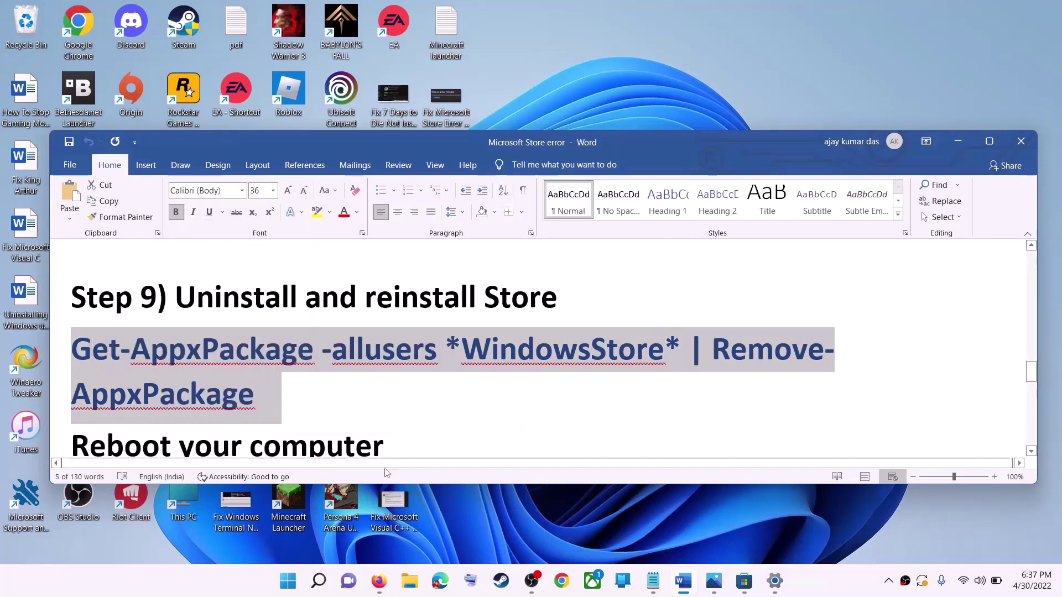
# - Search for "powershell" and run Windows PowerShell as administrator
pyautogui.click(293, 588)
pyautogui.write('powe')
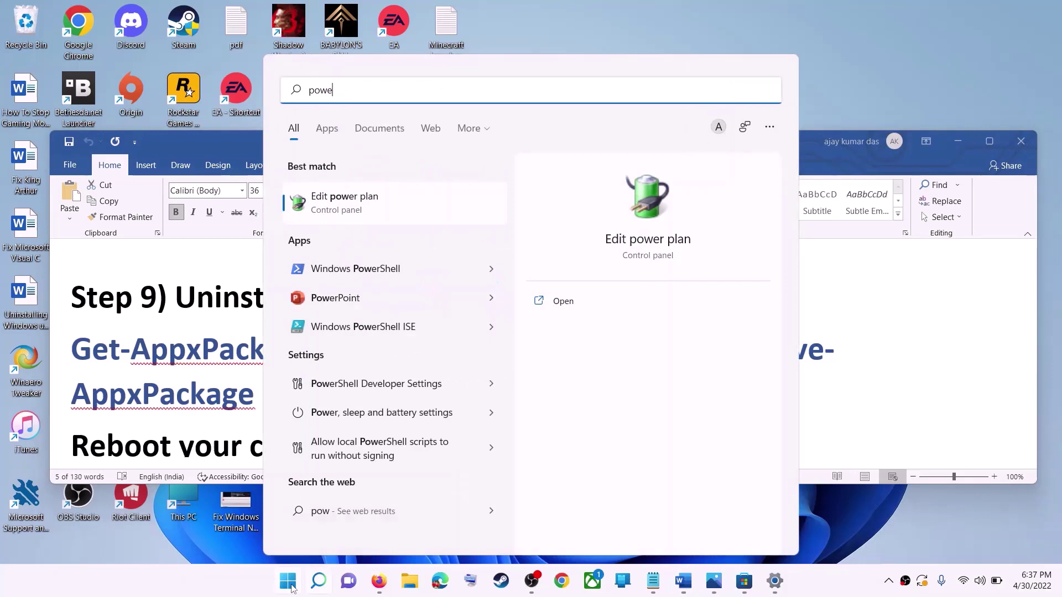
pyautogui.write('rshell')
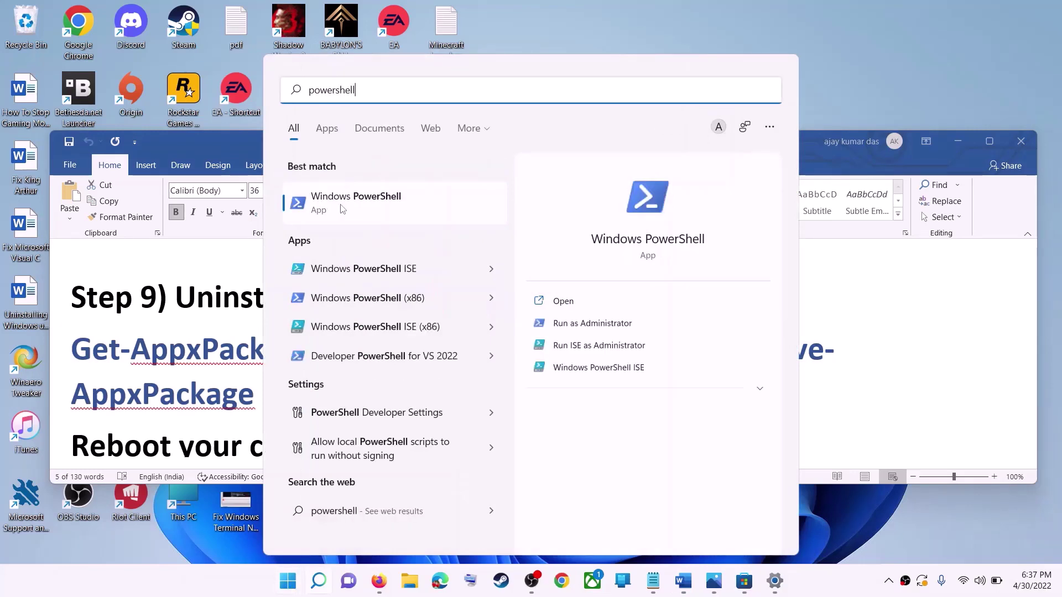
pyautogui.rightClick(340, 207)
pyautogui.click(431, 223)
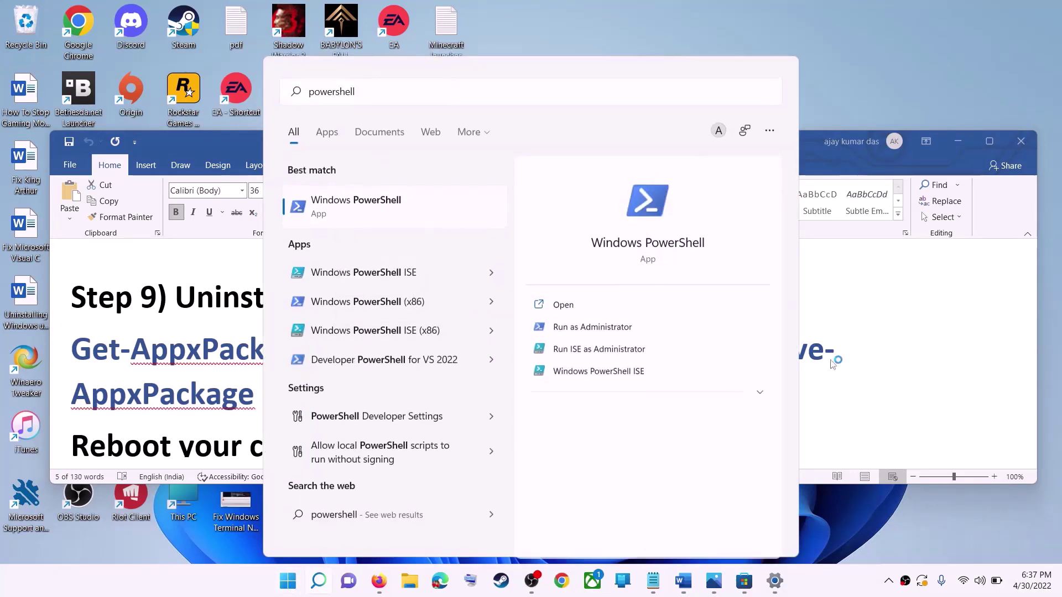
pyautogui.click(448, 398)
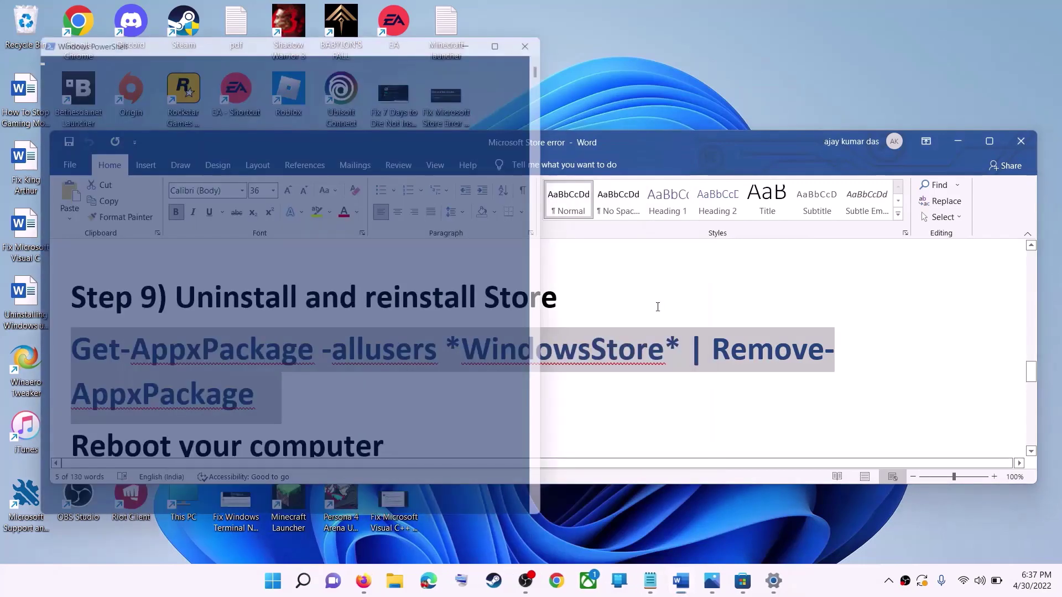
# - Run the copied Get-AppxPackage -allusers *WindowsStore* | Remove-AppxPackage command in PowerShell, and return to the reboot instruction in the Word document
pyautogui.hotkey('ctrl', 'v')
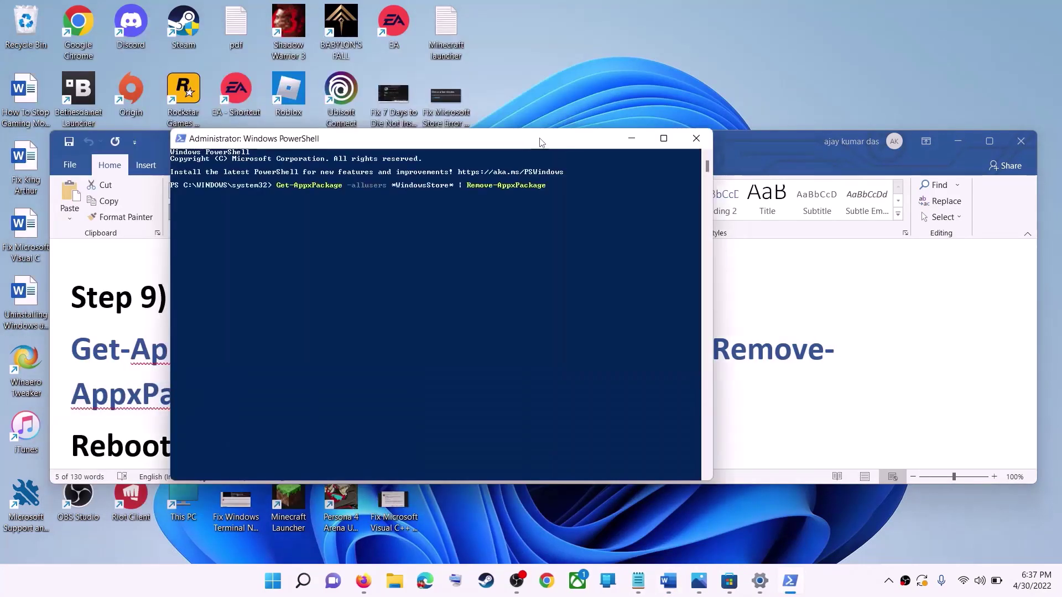
pyautogui.press('Return')
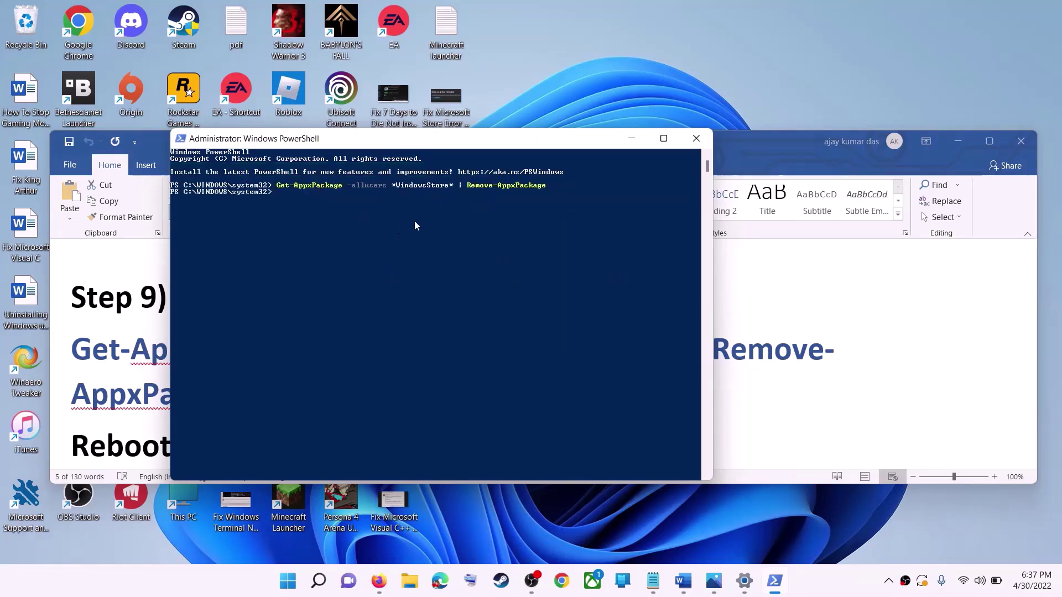
pyautogui.click(631, 138)
pyautogui.scroll(-1, 144, 378)
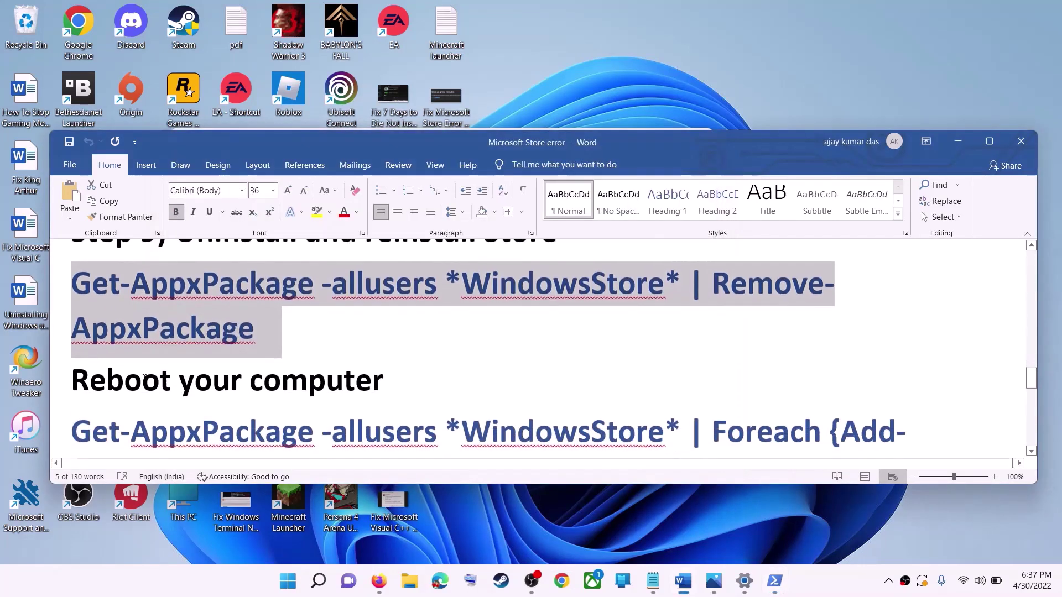
# - Highlight the "Reboot your computer" line in the Word document and look at the system's power options without restarting
pyautogui.tripleClick(144, 378)
pyautogui.press('super')
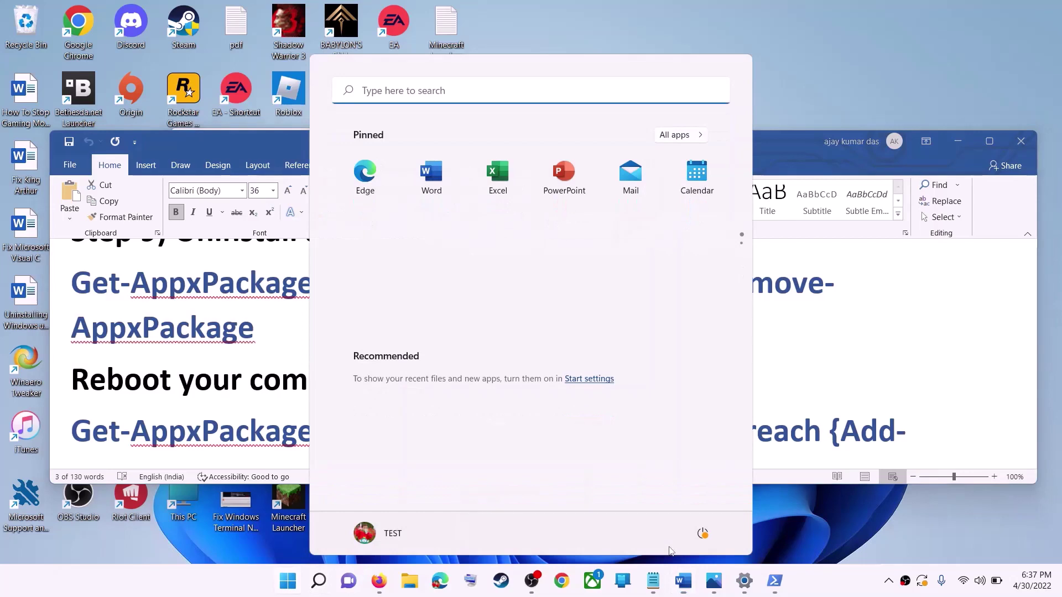
pyautogui.click(703, 533)
pyautogui.press('Escape')
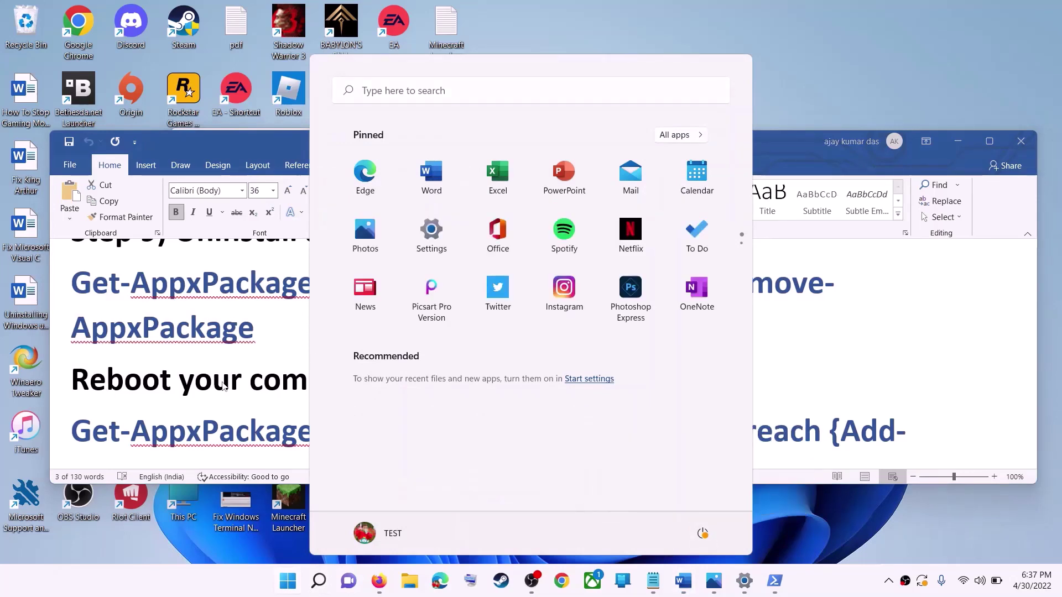
pyautogui.press('Escape')
pyautogui.scroll(-1, 238, 432)
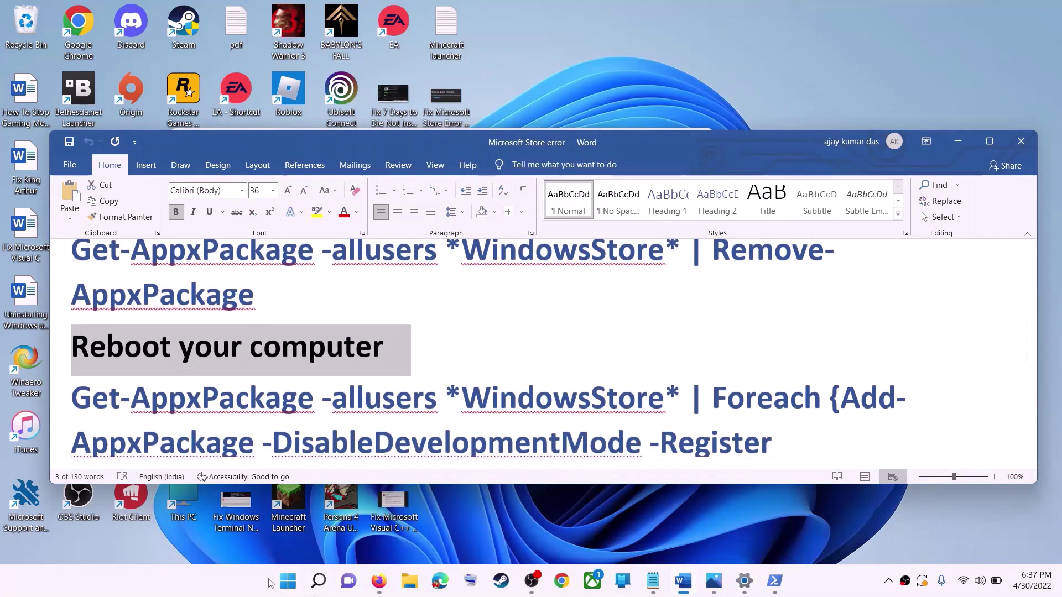
# - Search for "powershell" and launch Windows PowerShell with administrator rights
pyautogui.click(285, 591)
pyautogui.write('powe')
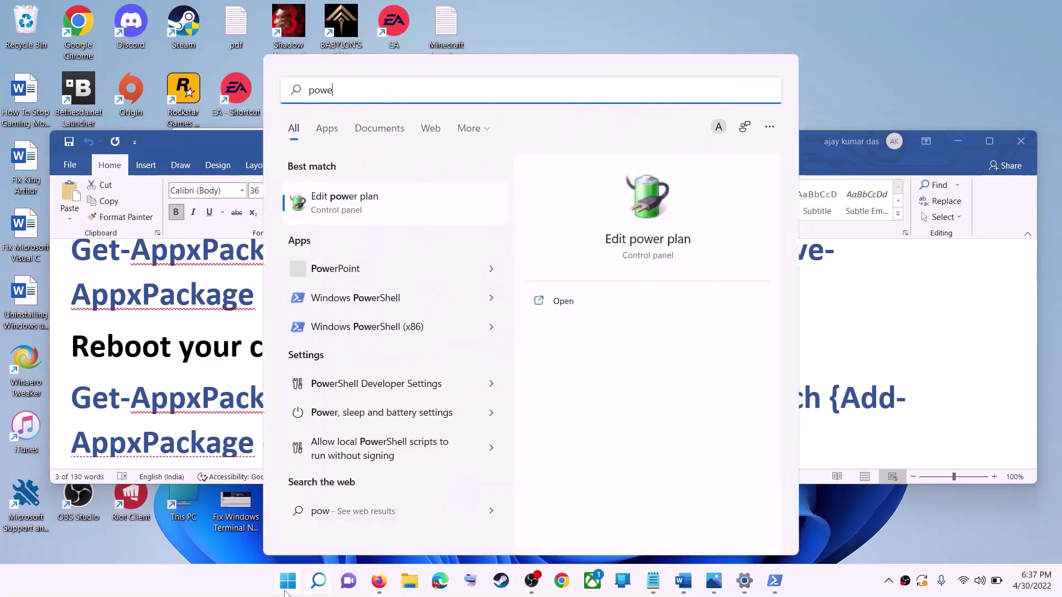
pyautogui.write('rshell')
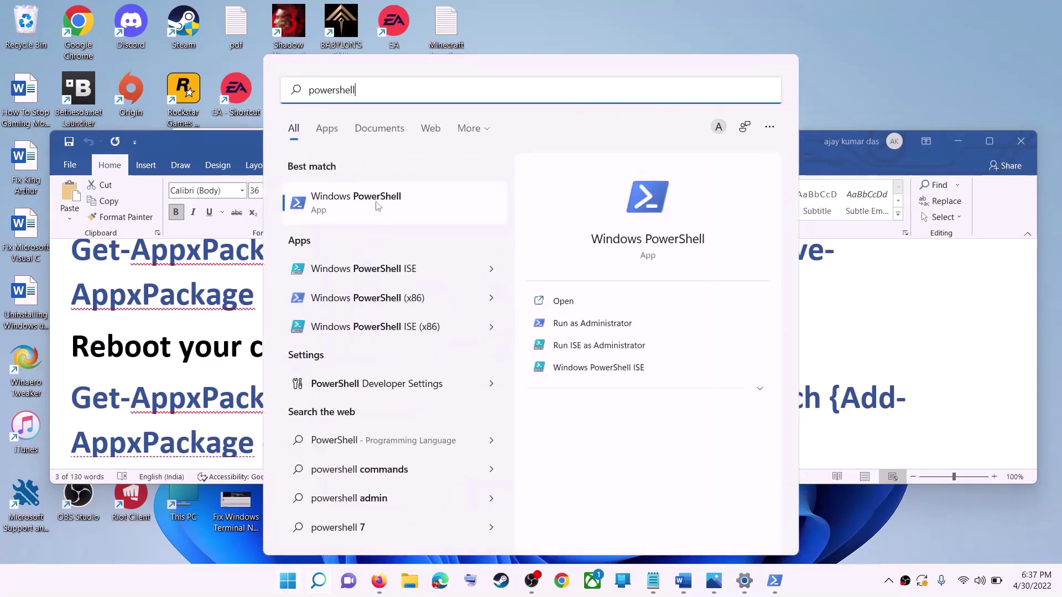
pyautogui.rightClick(380, 206)
pyautogui.click(454, 219)
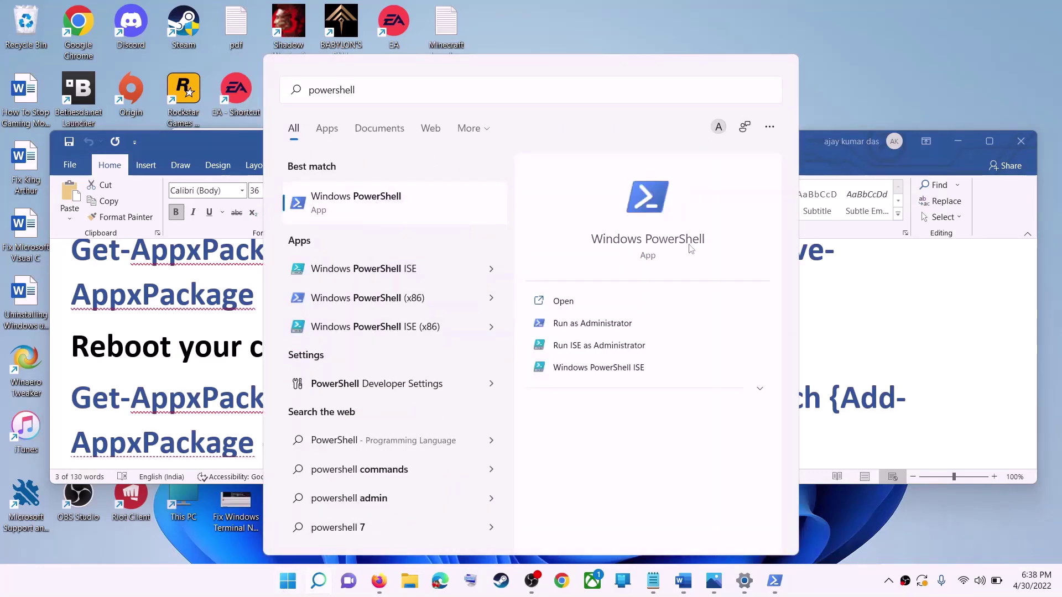
pyautogui.click(484, 395)
# - Copy the Get-AppxPackage -allusers *WindowsStore* | Foreach {Add-AppxPackage ...} reinstall command below the reboot instruction in the Word document
pyautogui.click(687, 327)
pyautogui.scroll(-1, 563, 369)
pyautogui.scroll(-1, 563, 370)
pyautogui.moveTo(686, 426); pyautogui.dragTo(71, 331)
pyautogui.rightClick(125, 357)
pyautogui.click(155, 381)
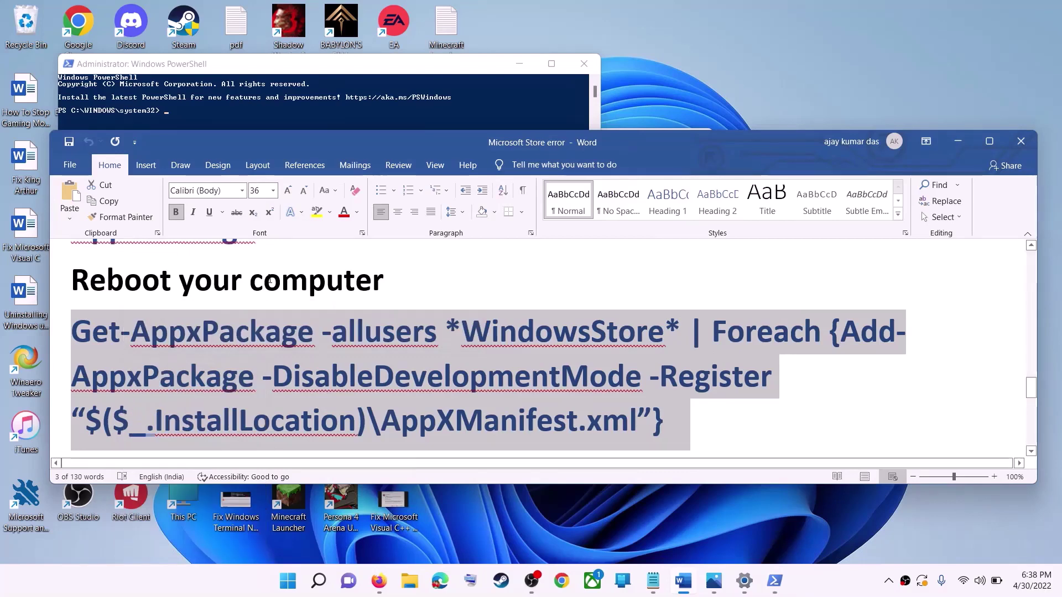
# - Run the copied Store reinstall command in the administrator PowerShell window
pyautogui.click(322, 105)
pyautogui.click(322, 227)
pyautogui.rightClick(323, 226)
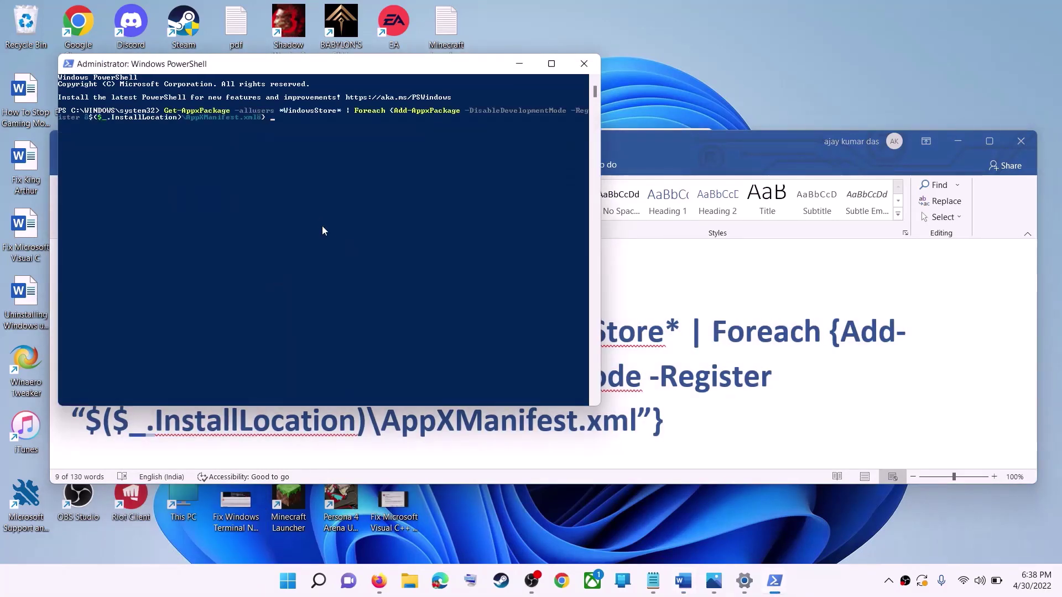
pyautogui.press('Return')
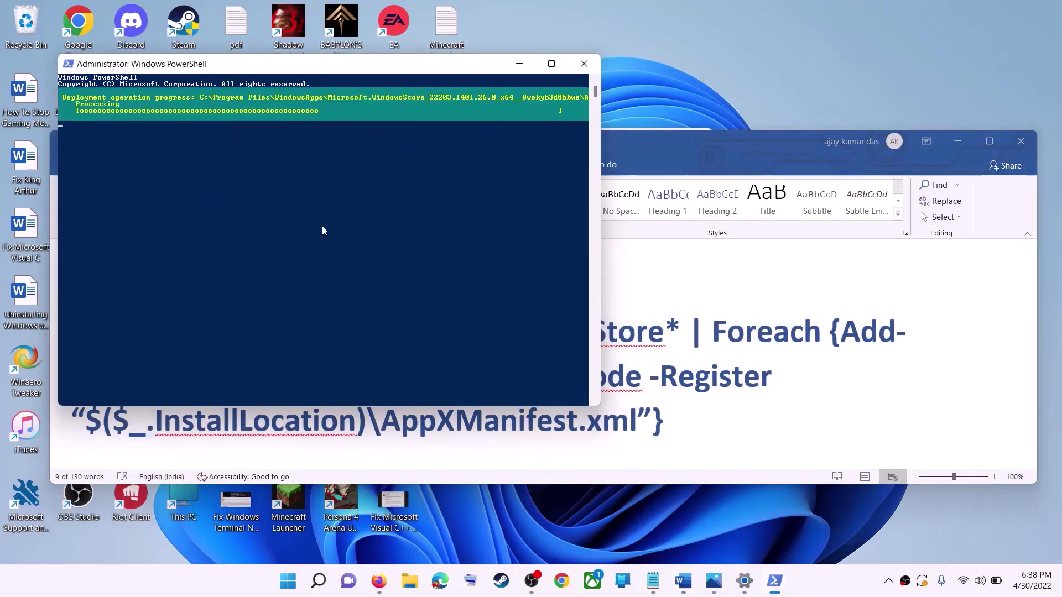
# - Search for "store" and launch Microsoft Store
pyautogui.click(288, 582)
pyautogui.write('s')
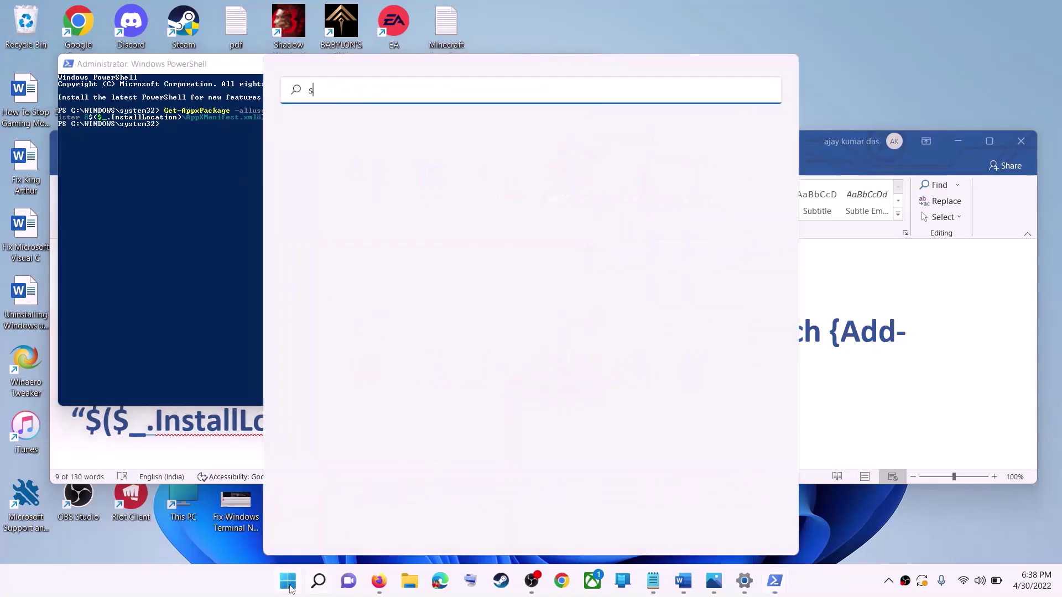
pyautogui.write('tore')
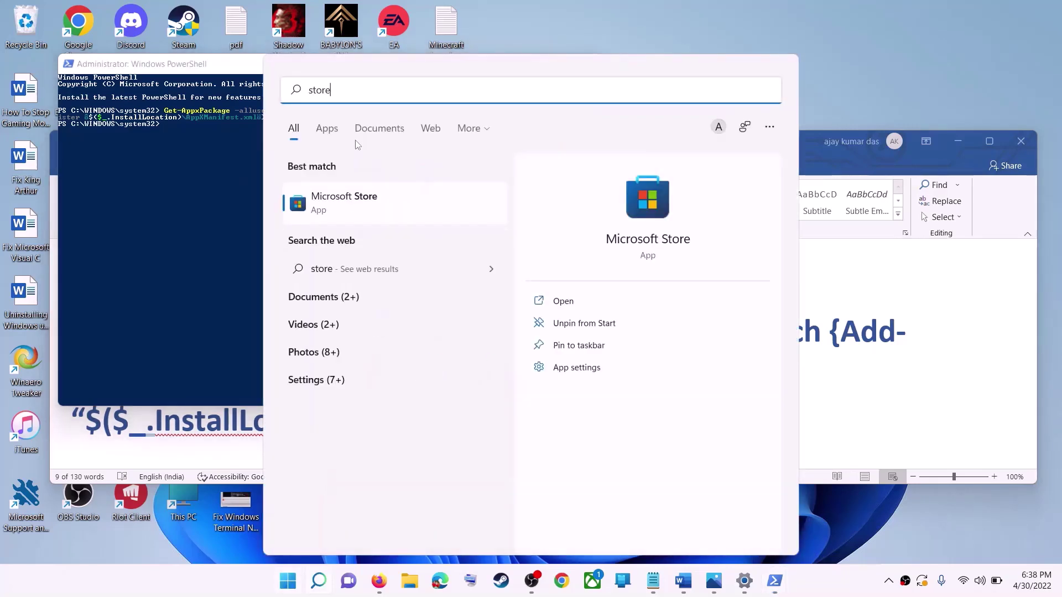
pyautogui.press('Return')
# - Return to the Word document and highlight "Try installing to C drive/Different Drive" in Step 10
pyautogui.hotkey('alt', 'Tab')
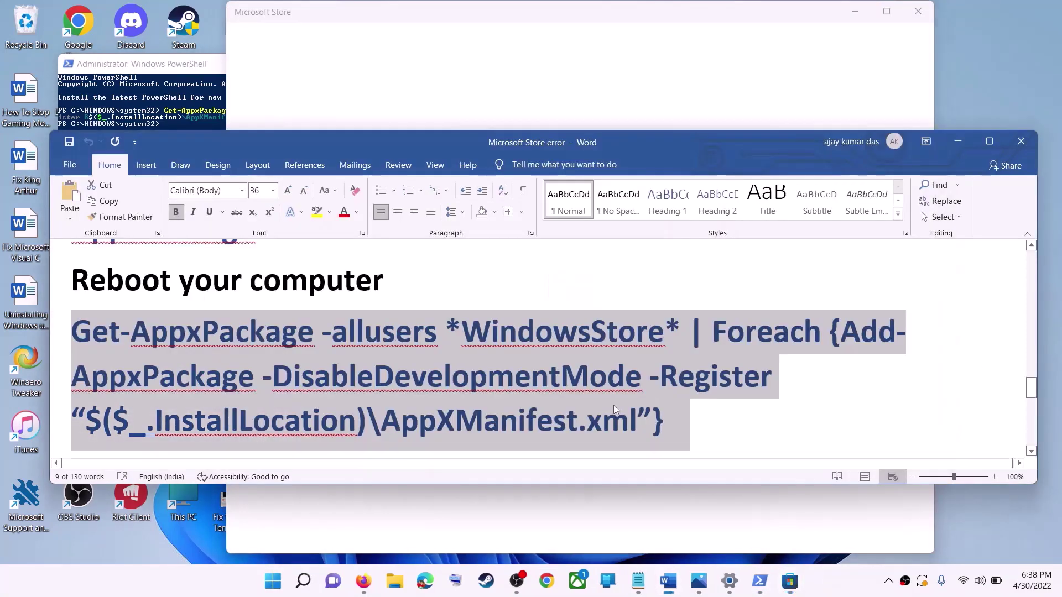
pyautogui.scroll(-2, 370, 374)
pyautogui.scroll(-3, 370, 373)
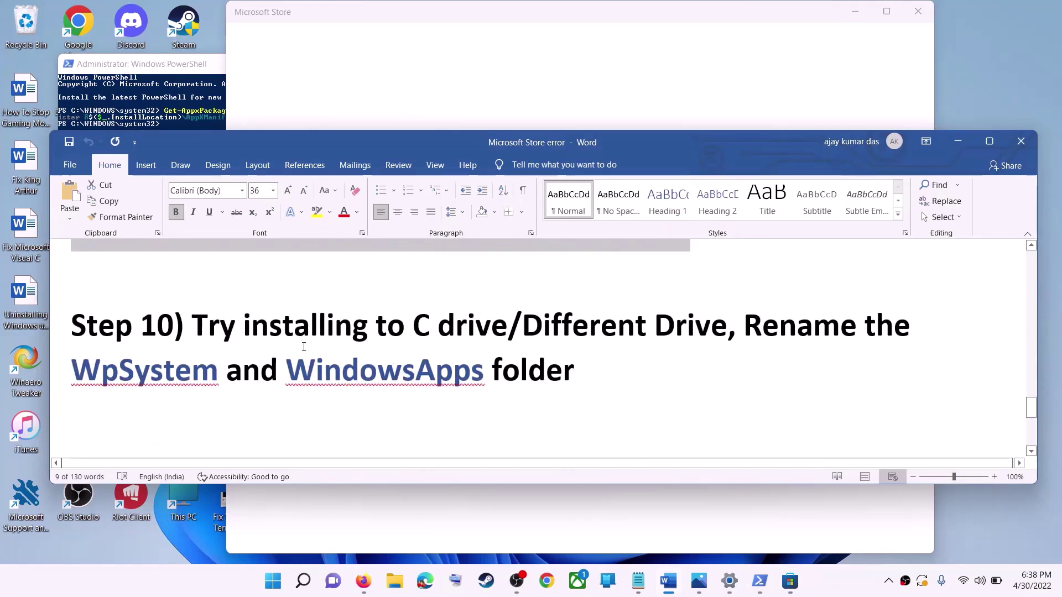
pyautogui.moveTo(193, 325); pyautogui.dragTo(726, 330)
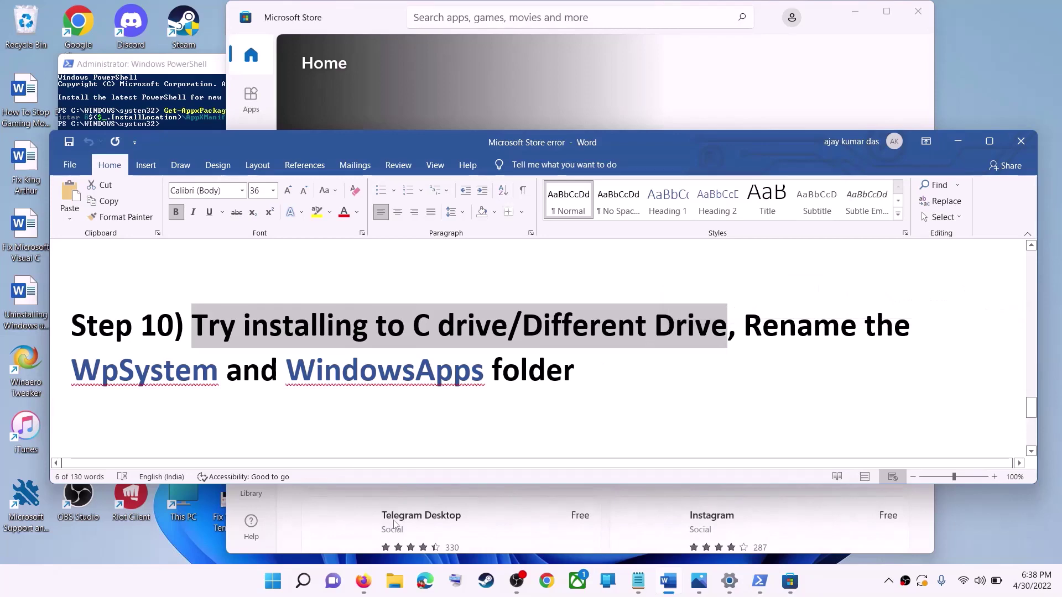
# - Open the System Storage page in Settings and look through its storage management options
pyautogui.click(273, 582)
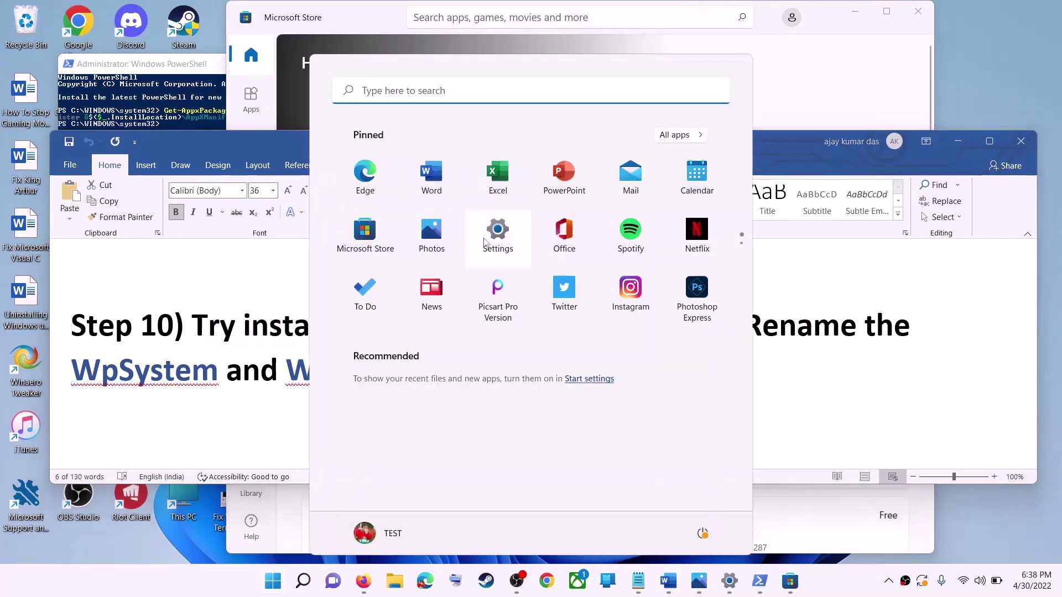
pyautogui.click(485, 242)
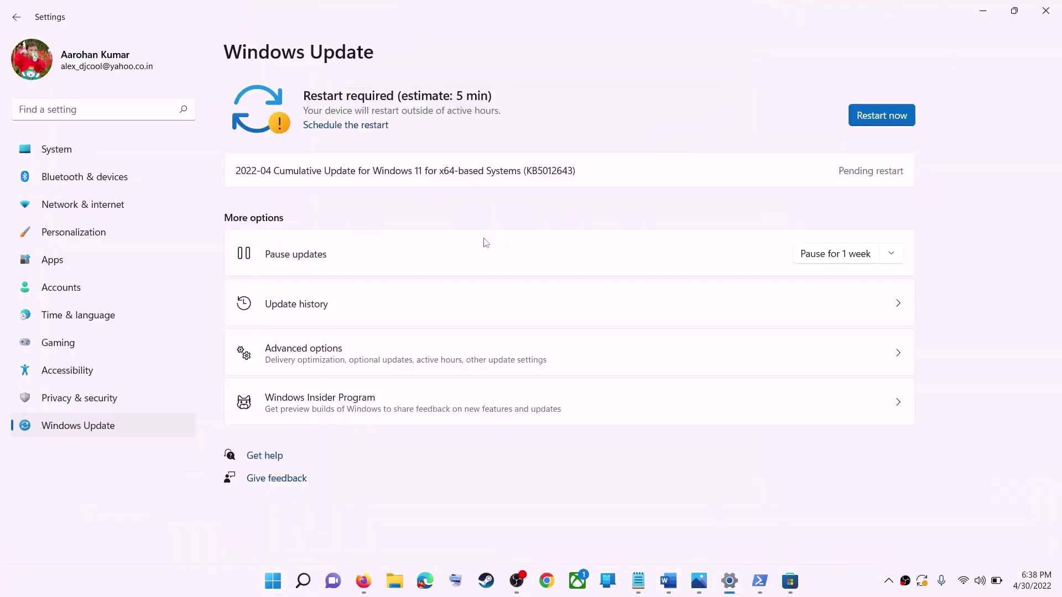
pyautogui.click(68, 156)
pyautogui.scroll(-3, 329, 377)
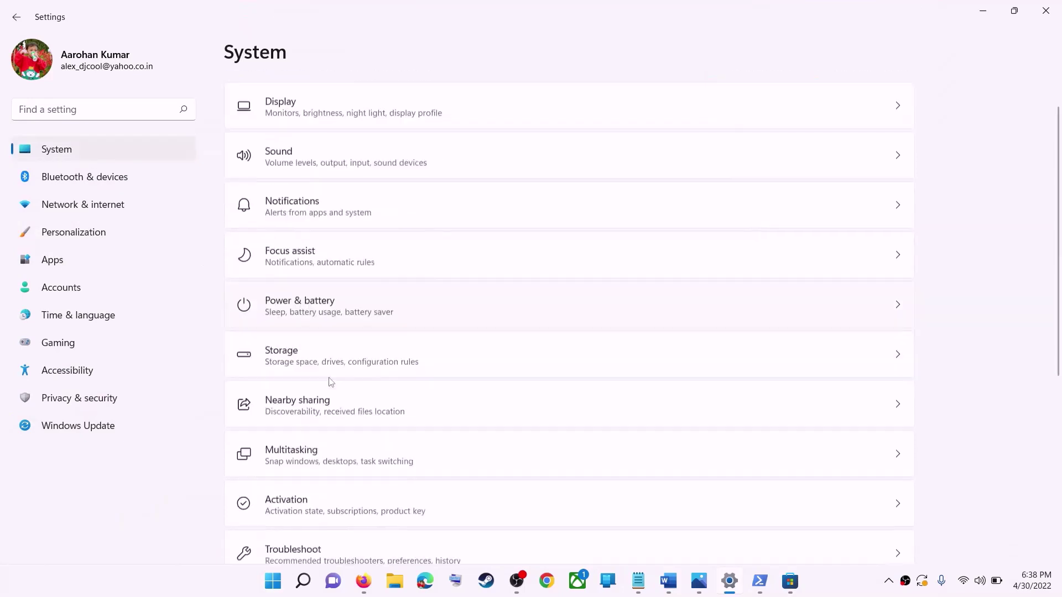
pyautogui.click(303, 286)
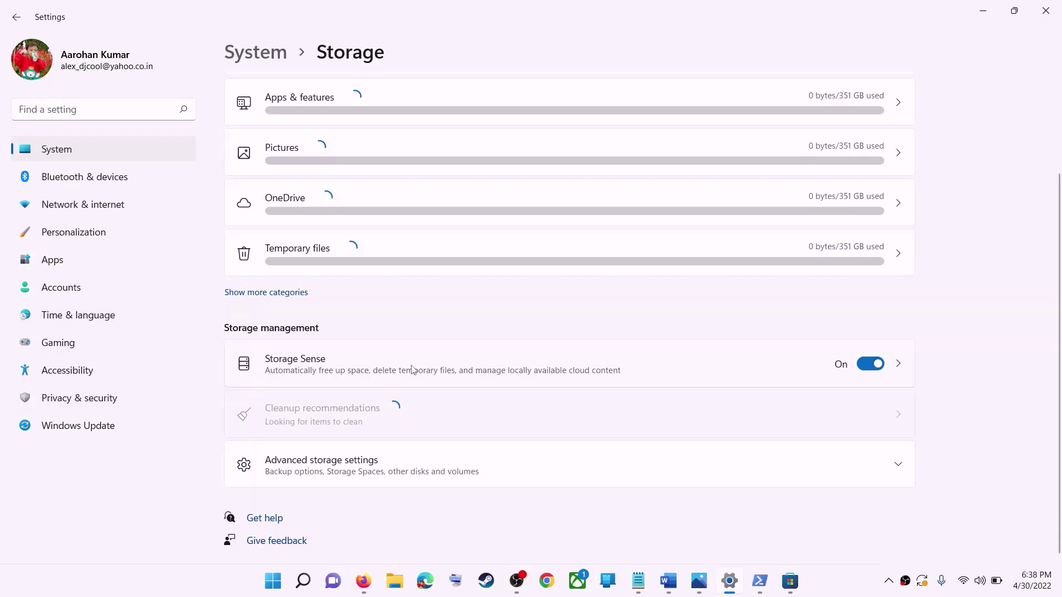
pyautogui.click(316, 192)
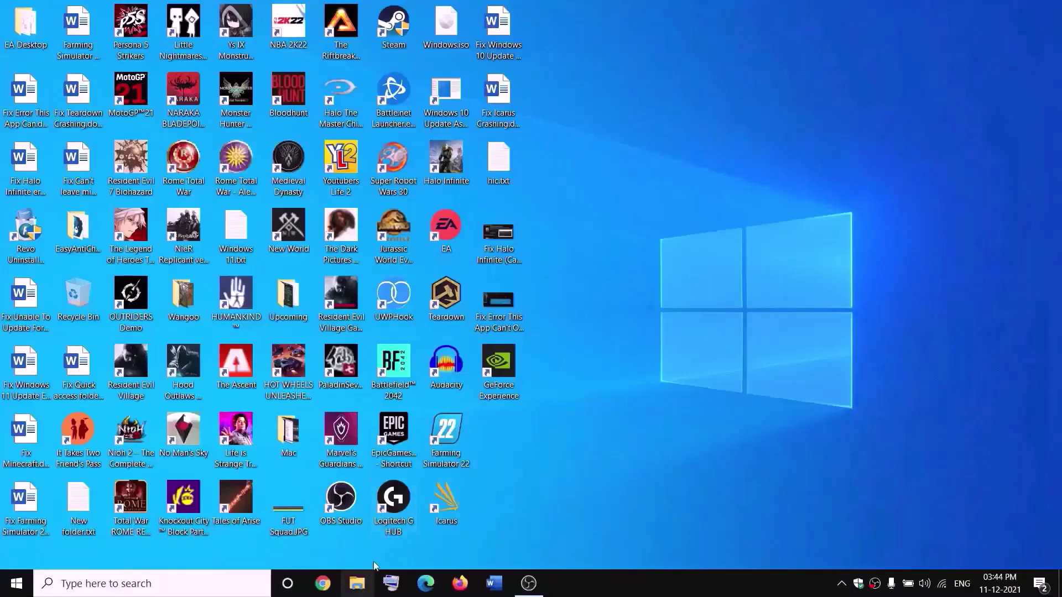
# - Browse to New Volume (D:) in File Explorer and locate the WpSystem folder
pyautogui.click(364, 584)
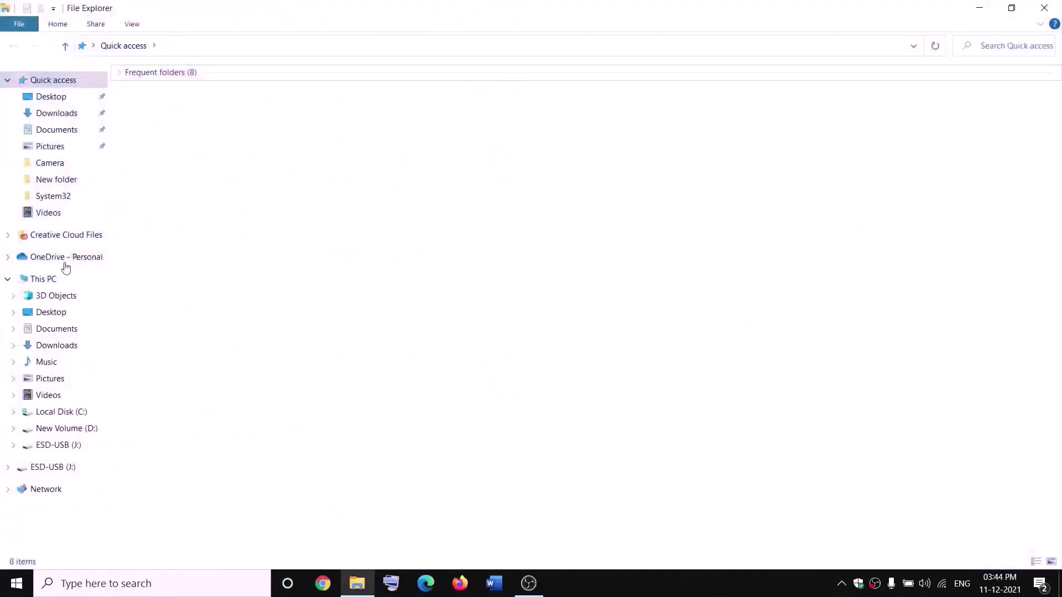
pyautogui.click(38, 281)
pyautogui.click(395, 206)
pyautogui.doubleClick(396, 205)
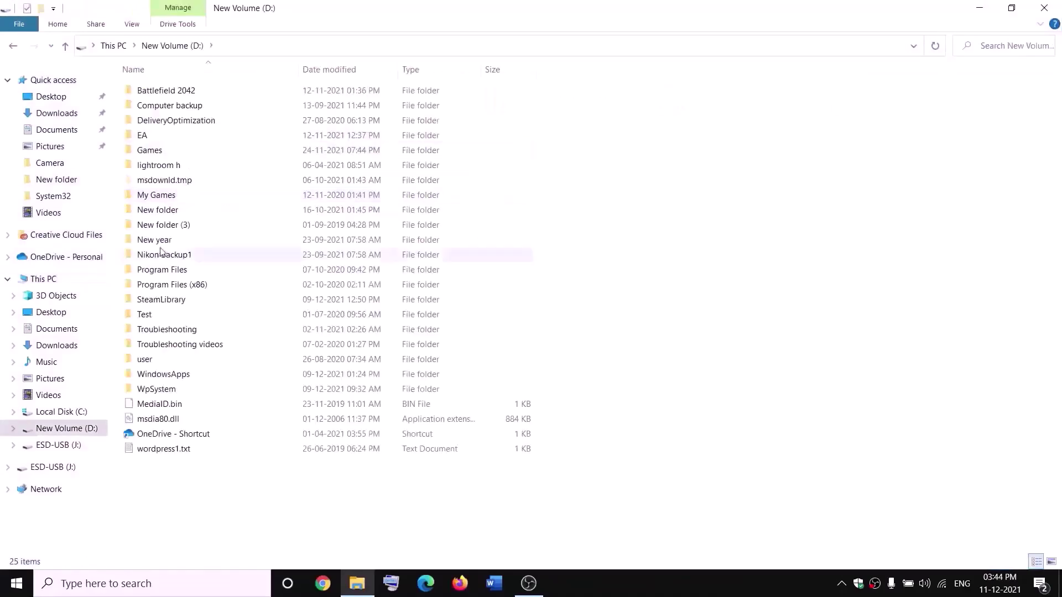
pyautogui.click(158, 388)
pyautogui.rightClick(172, 393)
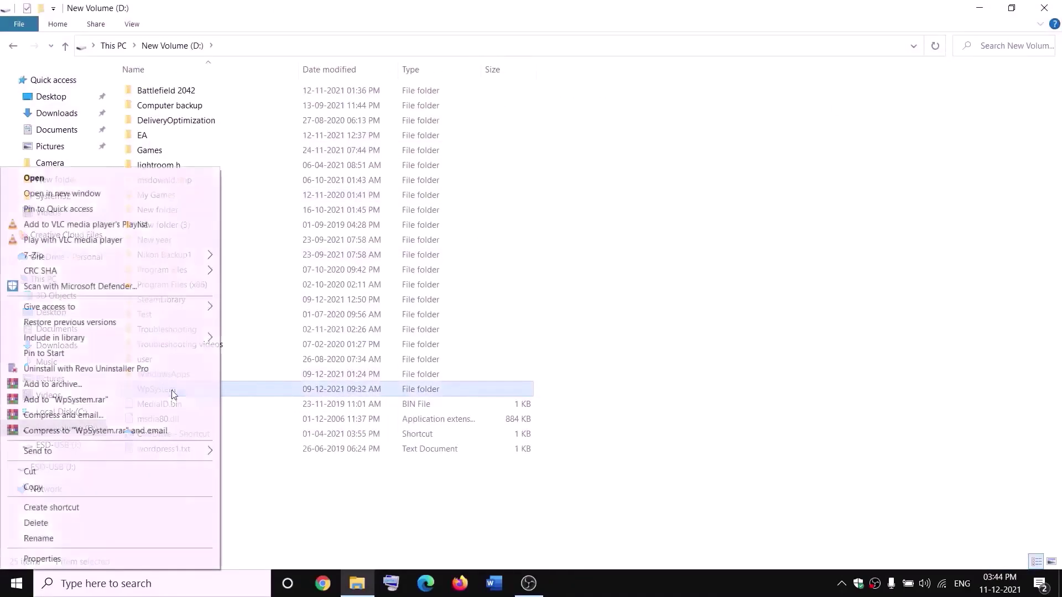
pyautogui.click(336, 505)
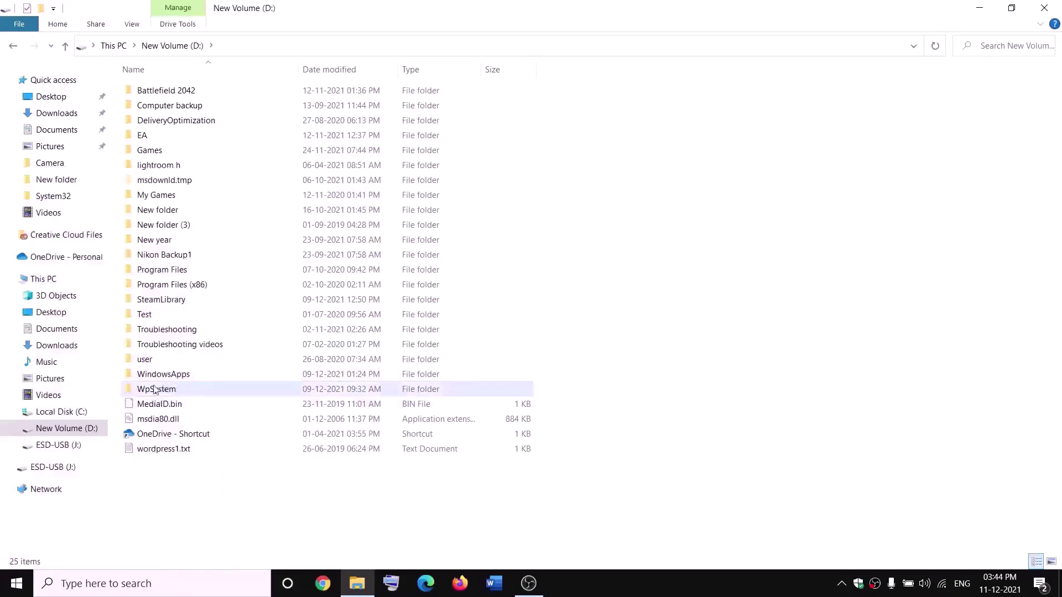
# - Open the advanced security settings of the WpSystem folder on drive D
pyautogui.moveTo(150, 391)
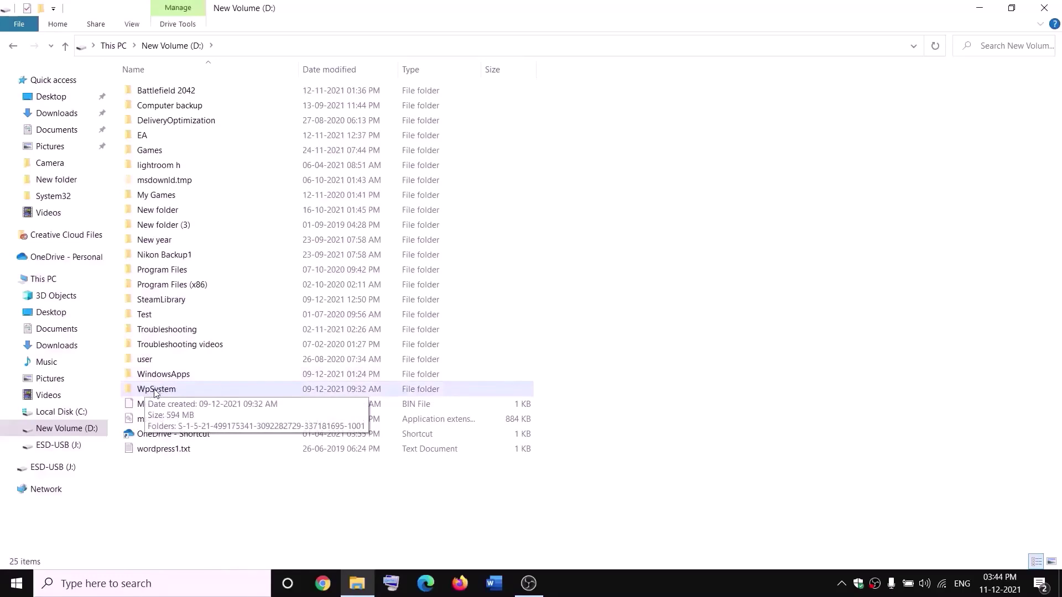
pyautogui.rightClick(156, 391)
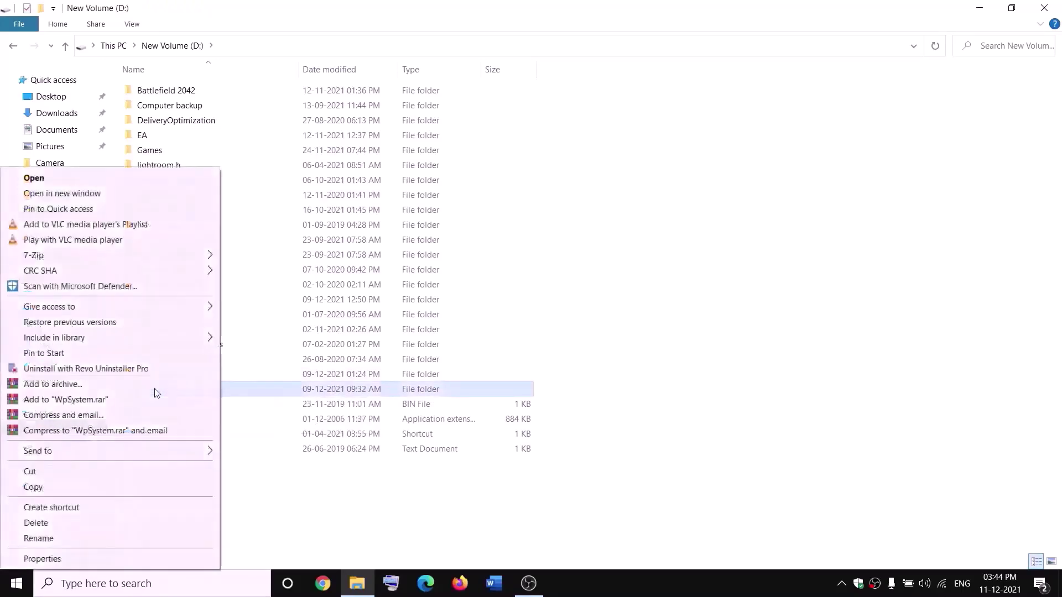
pyautogui.click(44, 558)
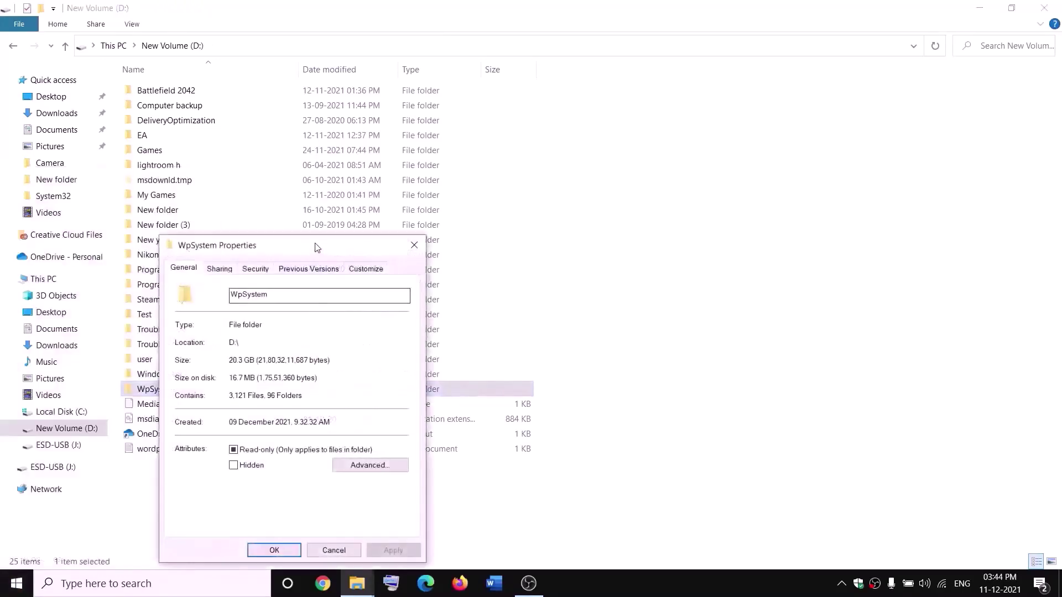
pyautogui.moveTo(315, 245); pyautogui.dragTo(455, 156)
pyautogui.click(394, 178)
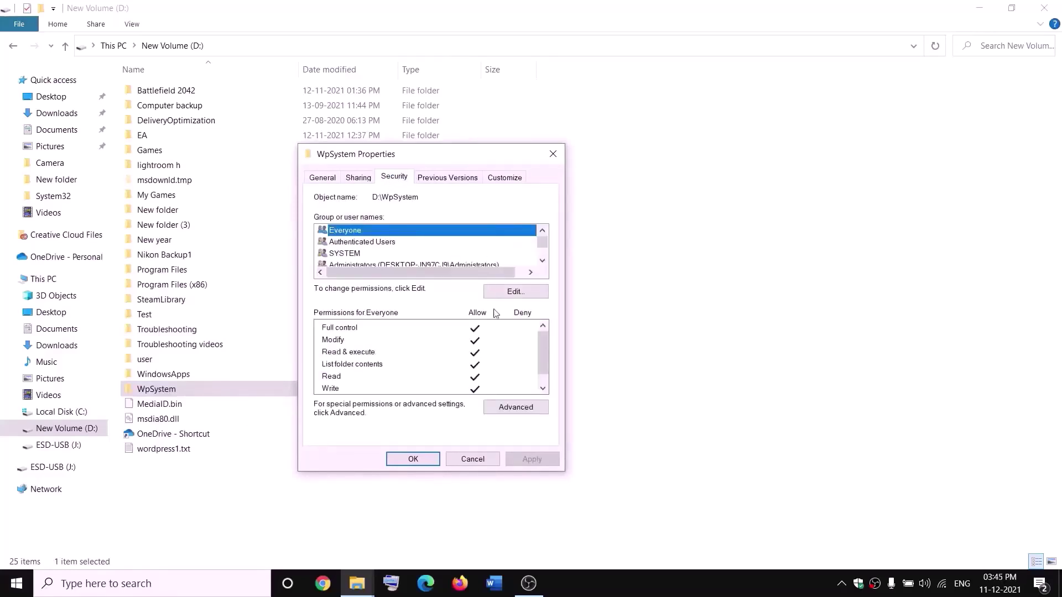
pyautogui.click(523, 410)
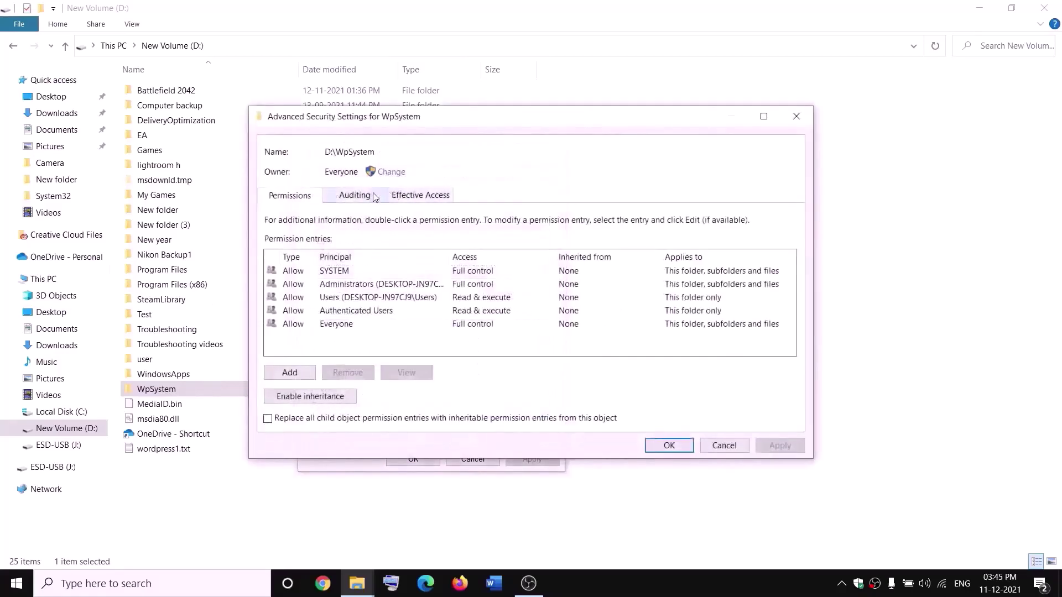
# - Change the owner of the WpSystem folder to "everyone", checking the name before accepting it
pyautogui.click(391, 172)
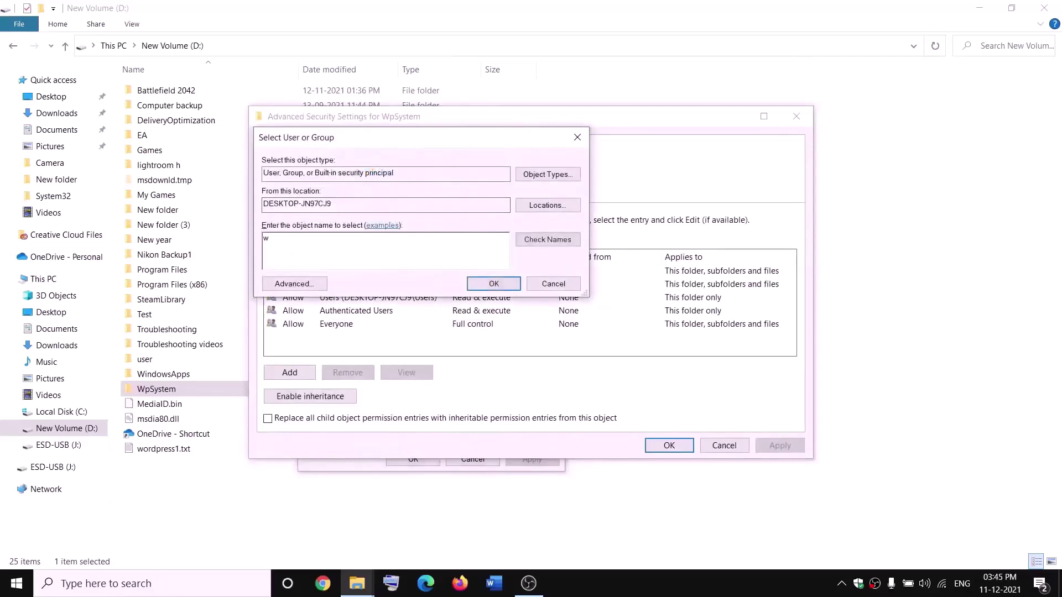
pyautogui.press('BackSpace')
pyautogui.write('everyone')
pyautogui.doubleClick(316, 235)
pyautogui.click(558, 243)
pyautogui.click(496, 285)
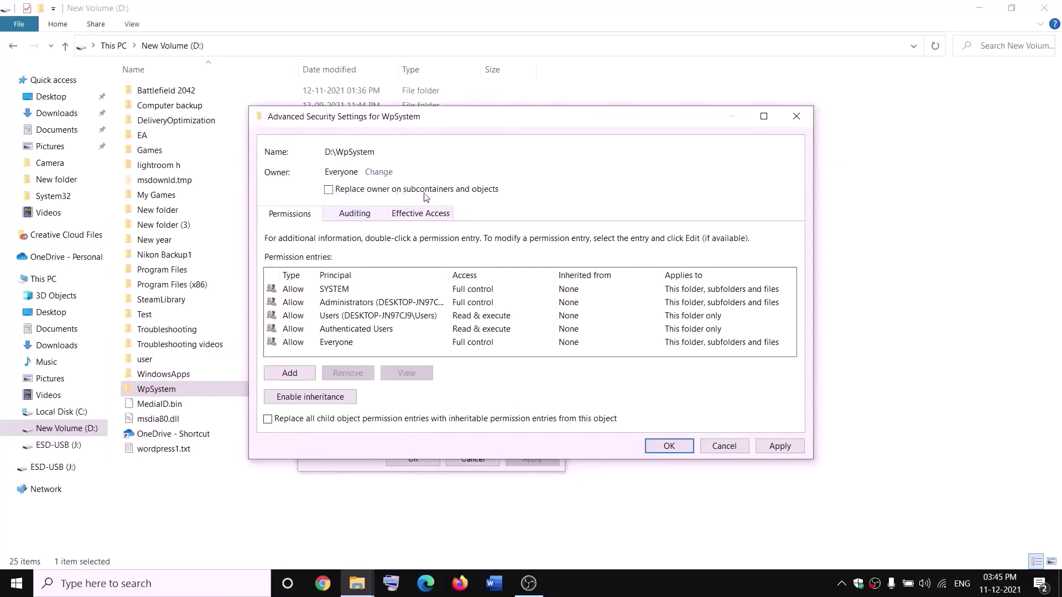
# - Enable replacing the owner on subcontainers and objects, apply the ownership change, and close the WpSystem properties
pyautogui.click(328, 190)
pyautogui.click(783, 448)
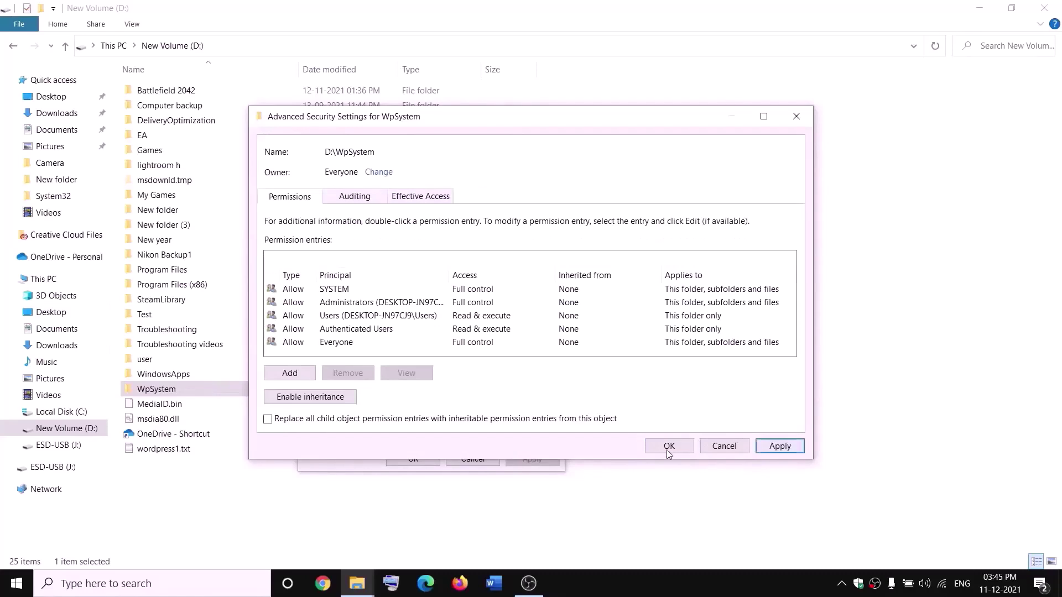
pyautogui.click(703, 346)
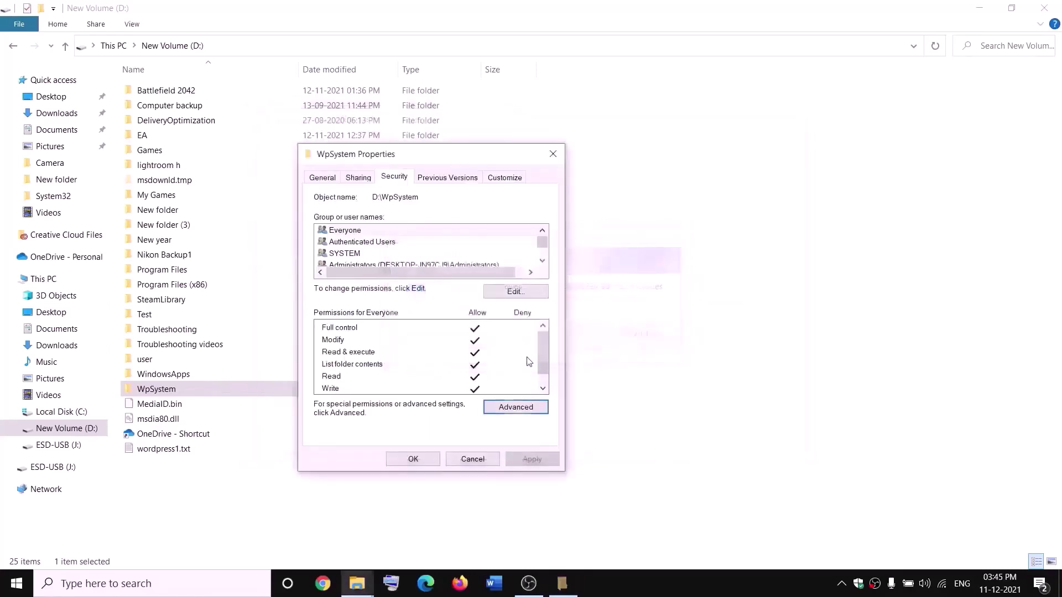
pyautogui.click(413, 459)
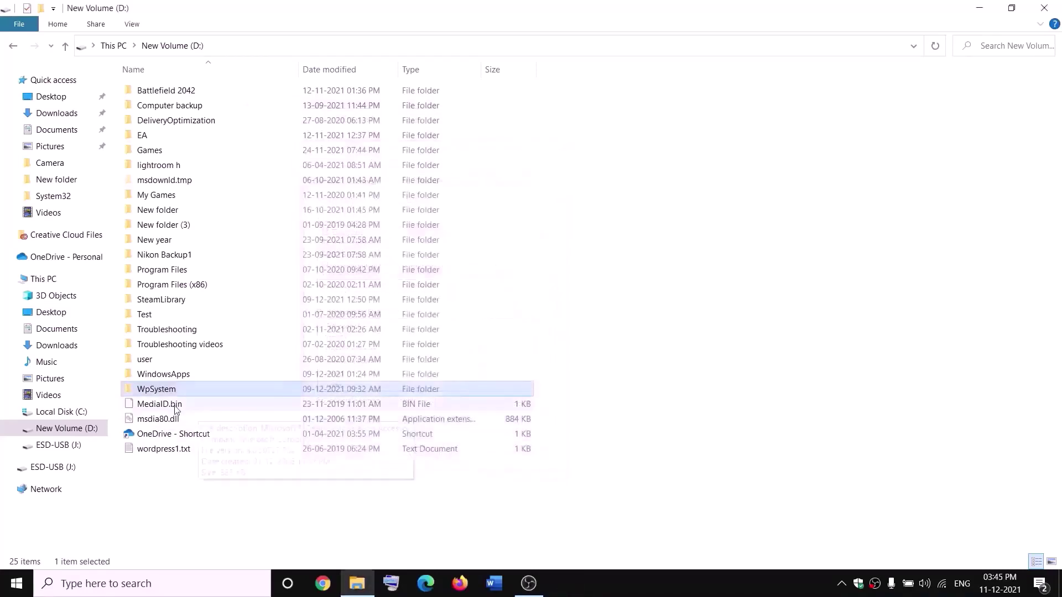
# - Reopen the properties of the WpSystem folder and bring up its advanced security settings
pyautogui.rightClick(159, 393)
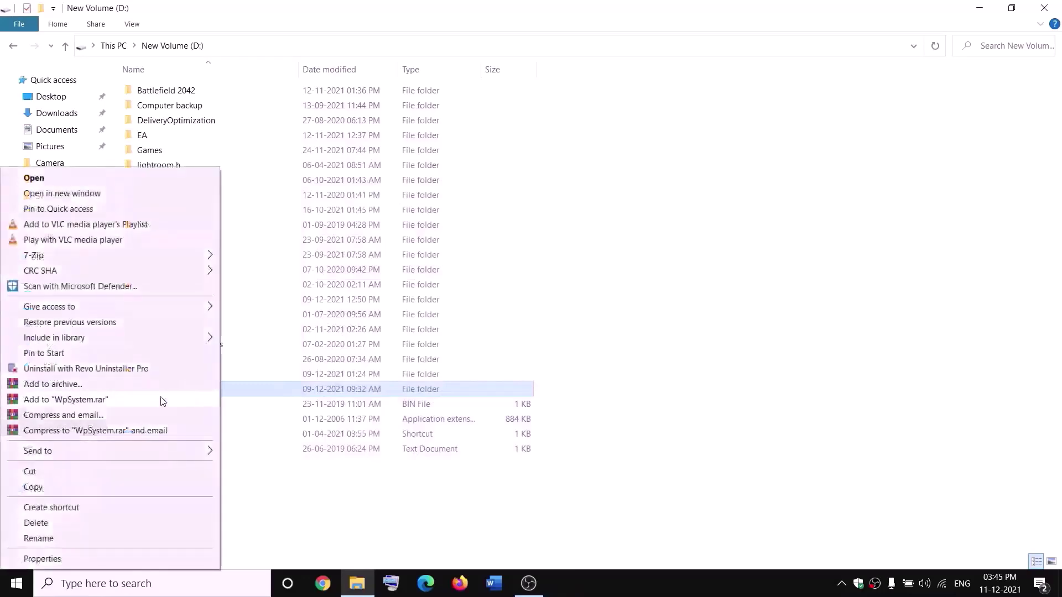
pyautogui.click(63, 559)
pyautogui.moveTo(298, 237); pyautogui.dragTo(348, 176)
pyautogui.click(391, 202)
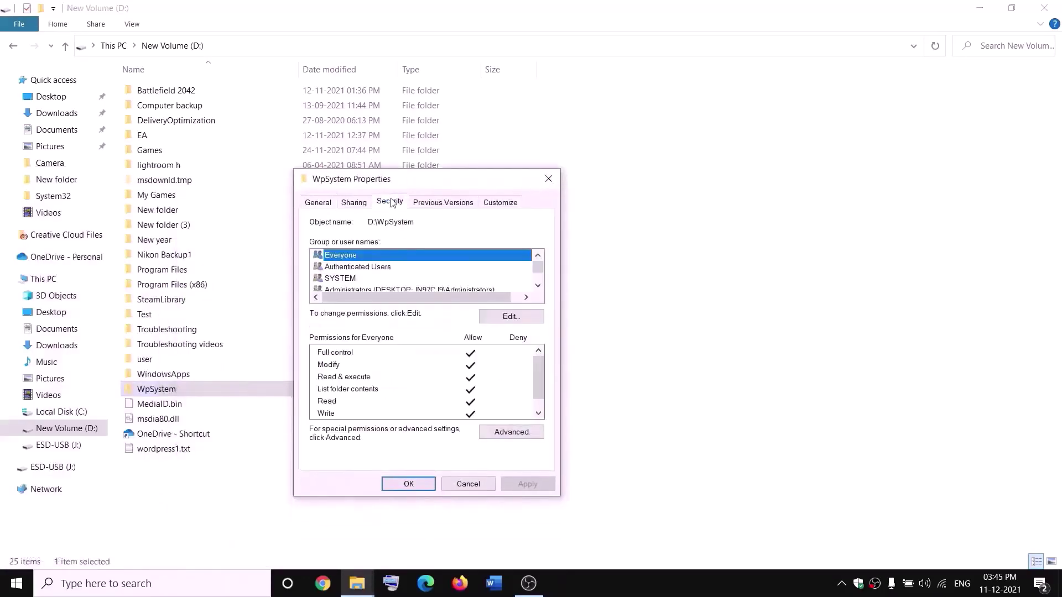
pyautogui.click(512, 433)
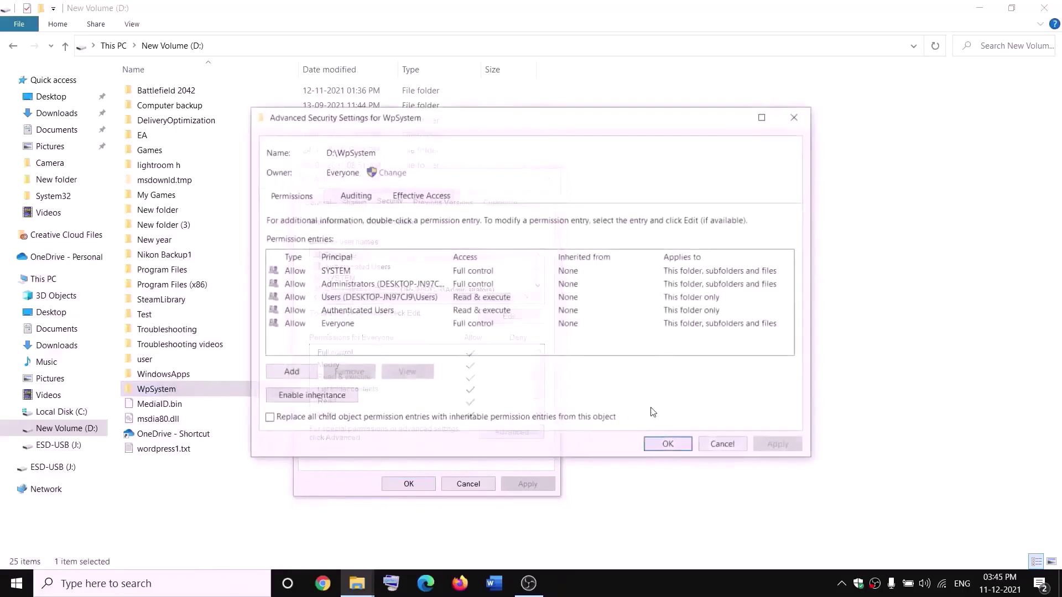
# - Add a permission entry for WpSystem with "everyone" as the principal, checking the name before accepting it
pyautogui.click(294, 378)
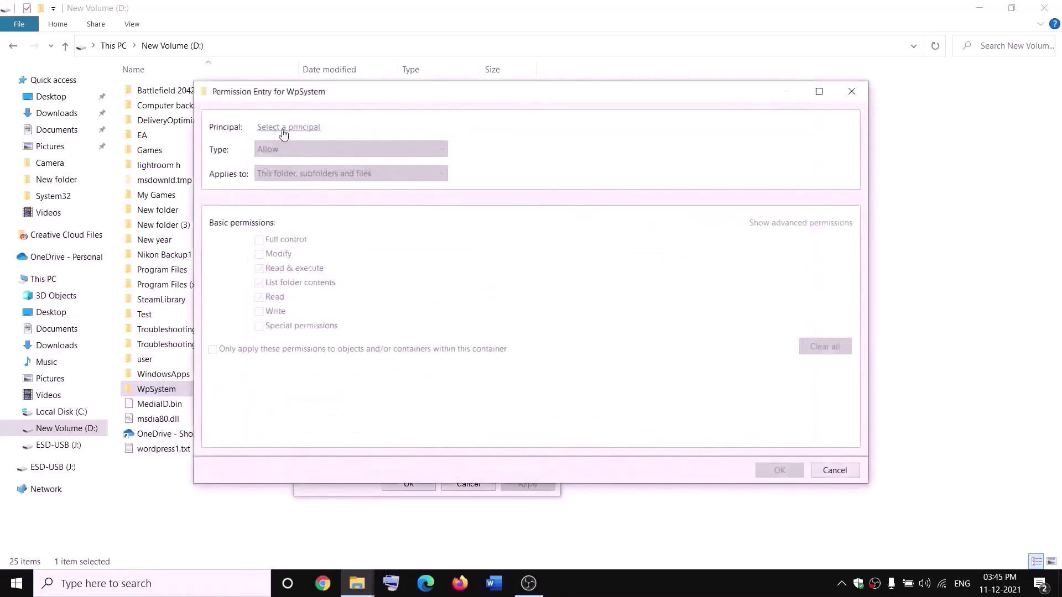
pyautogui.click(286, 130)
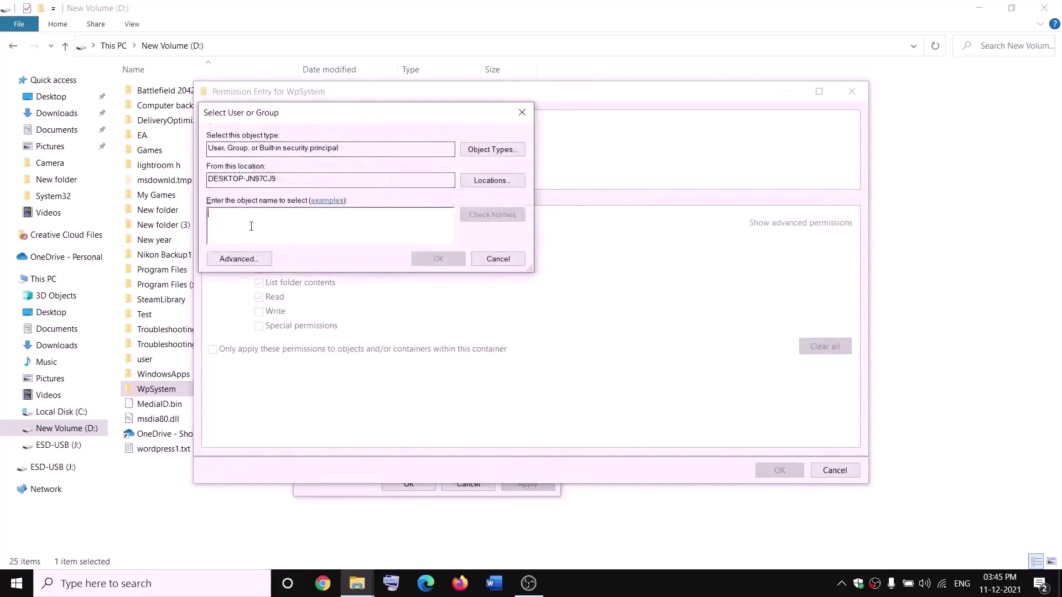
pyautogui.write('everyone')
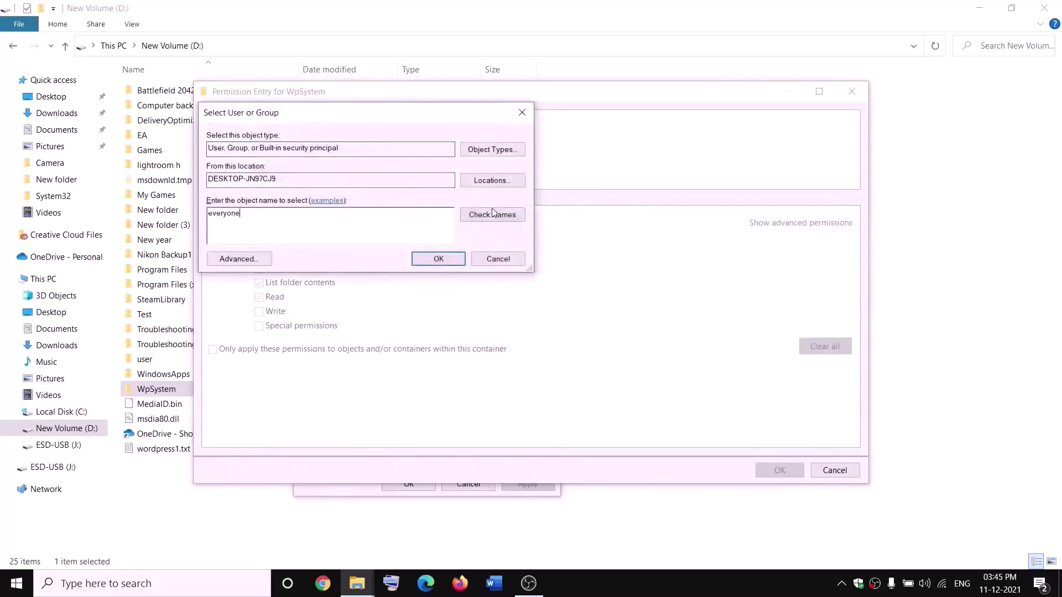
pyautogui.click(492, 214)
pyautogui.click(438, 258)
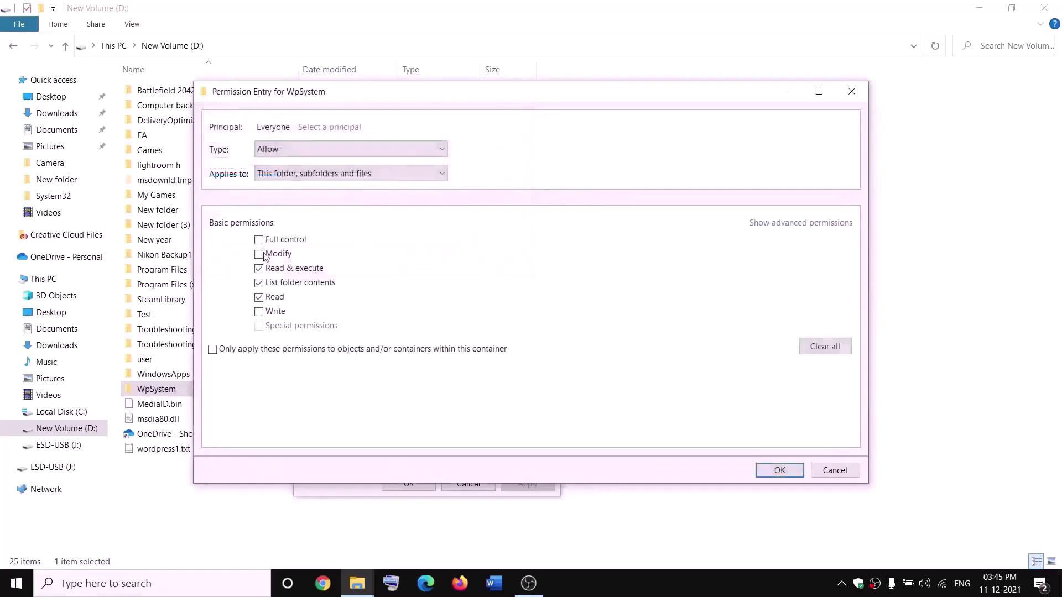
# - Grant Full control in the new WpSystem permission entry, confirm the security settings, and close the folder properties
pyautogui.click(259, 241)
pyautogui.click(802, 469)
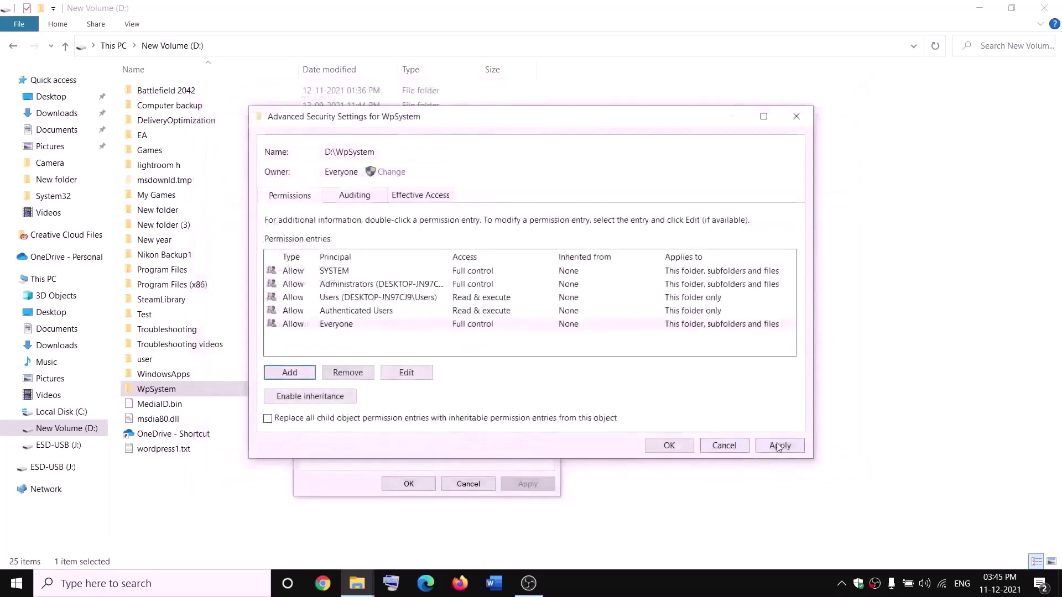
pyautogui.click(670, 445)
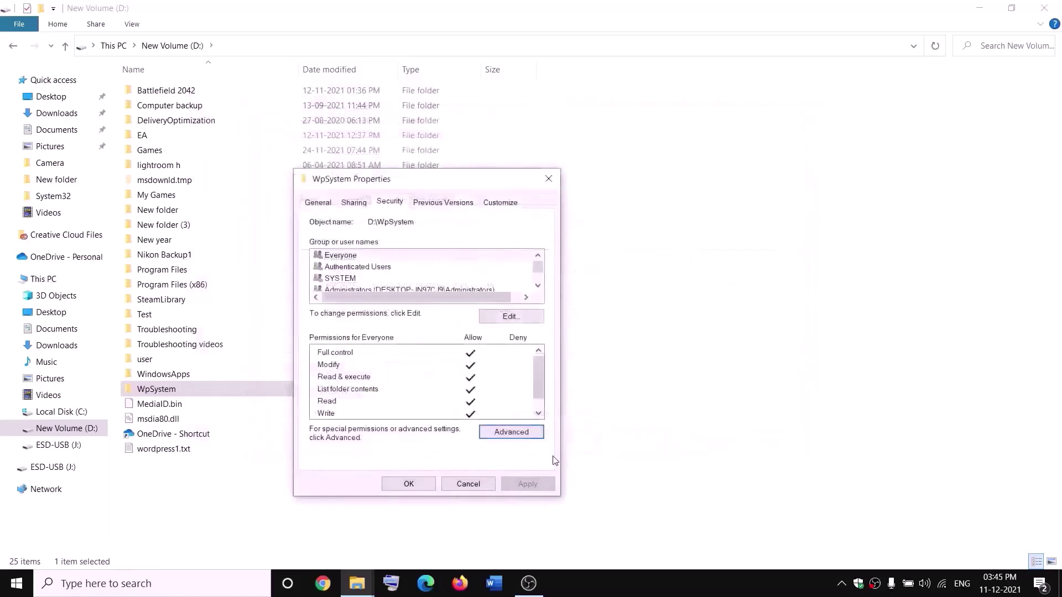
pyautogui.click(424, 482)
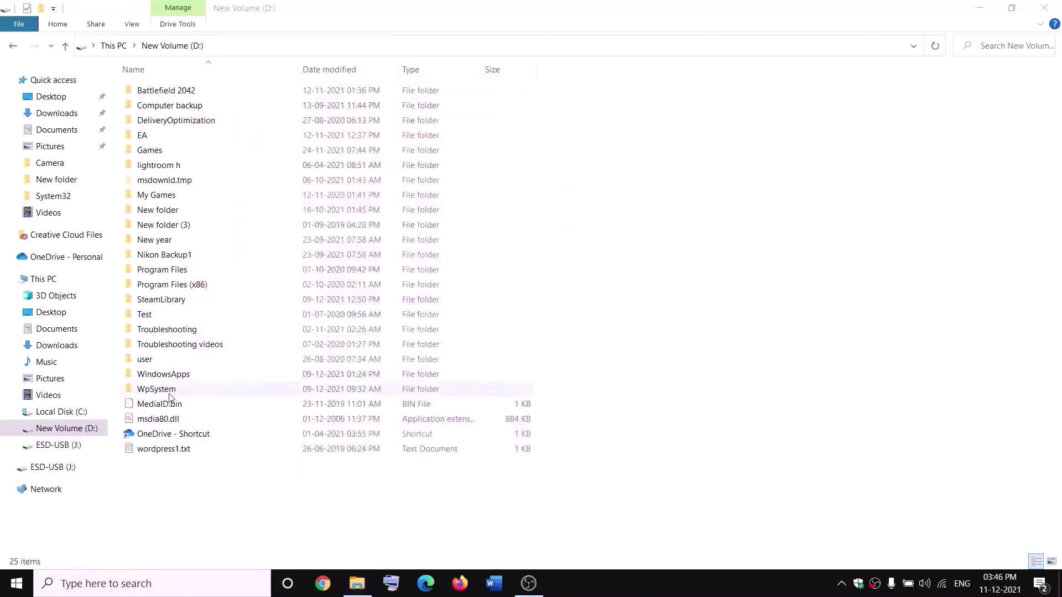
# - Rename the WpSystem folder on drive D as WpSystem.old
pyautogui.rightClick(187, 394)
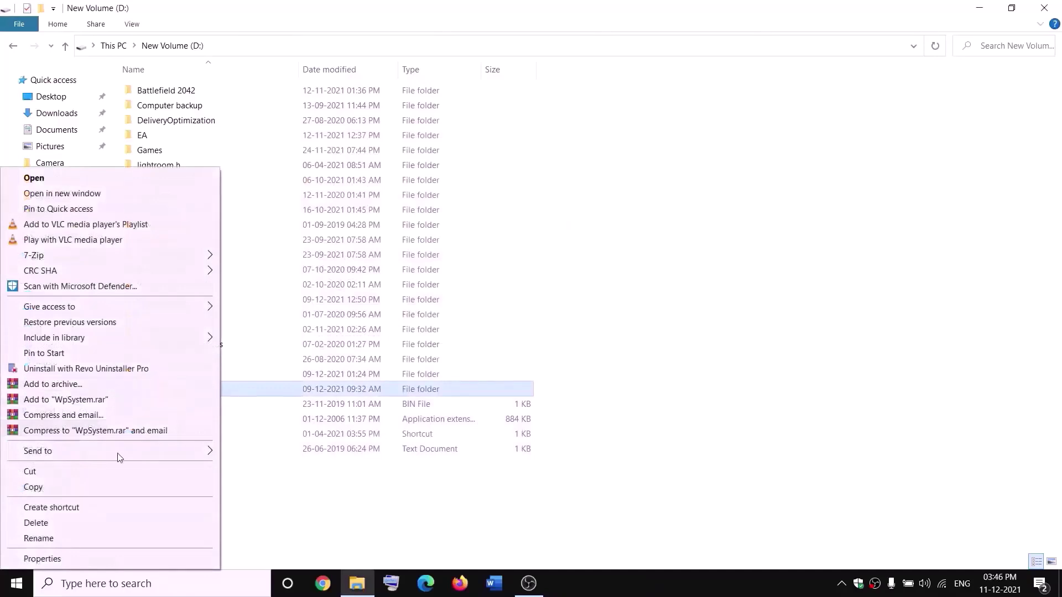
pyautogui.click(39, 539)
pyautogui.press('End')
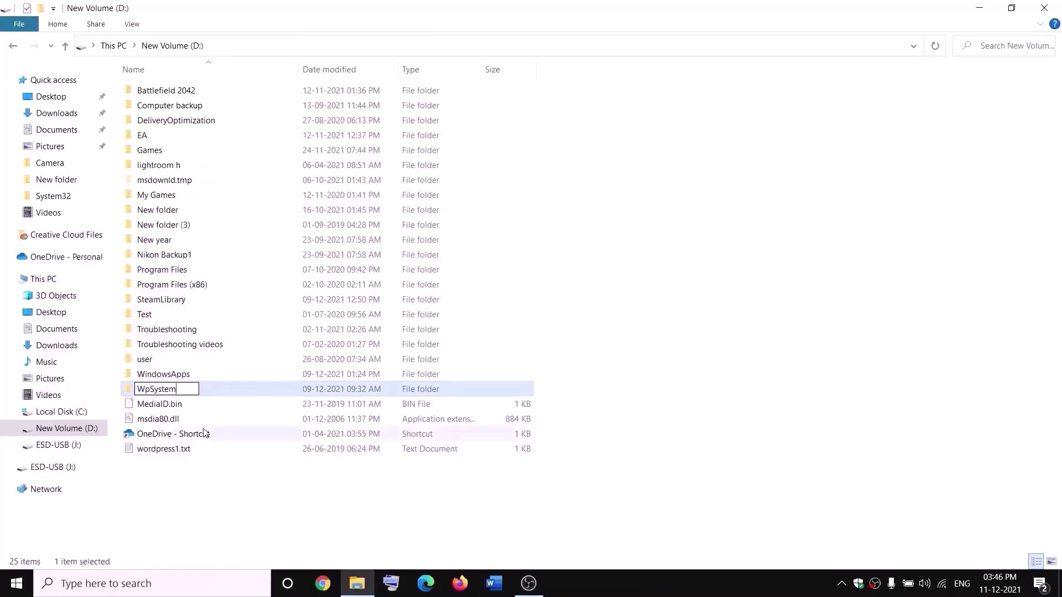
pyautogui.write('.old')
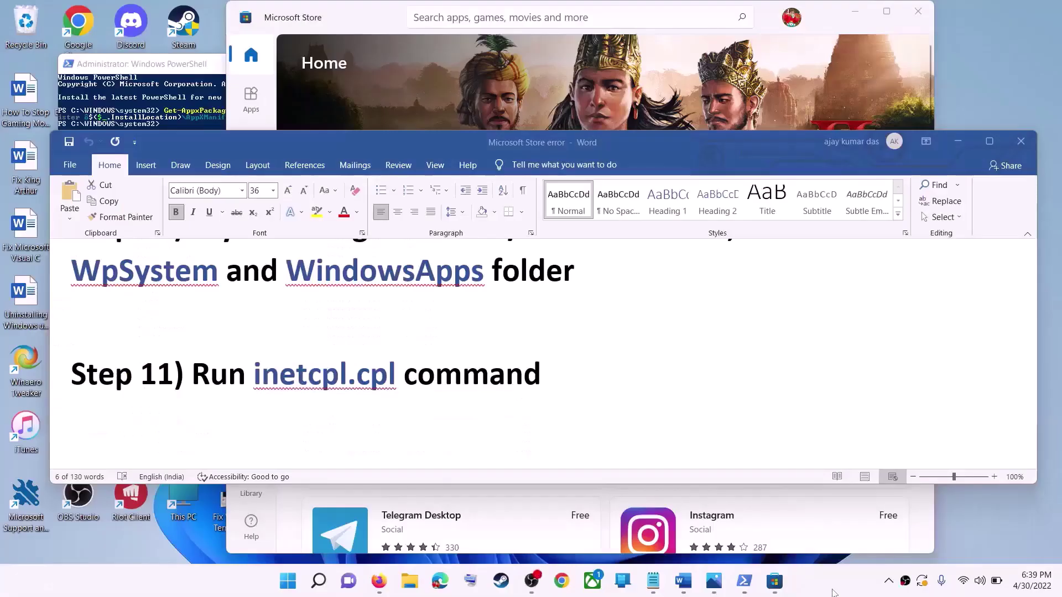
# - Highlight the Step 11 instruction in the Word notes and run inetcpl.cpl from Windows search to open Internet Properties
pyautogui.moveTo(215, 380); pyautogui.dragTo(487, 378)
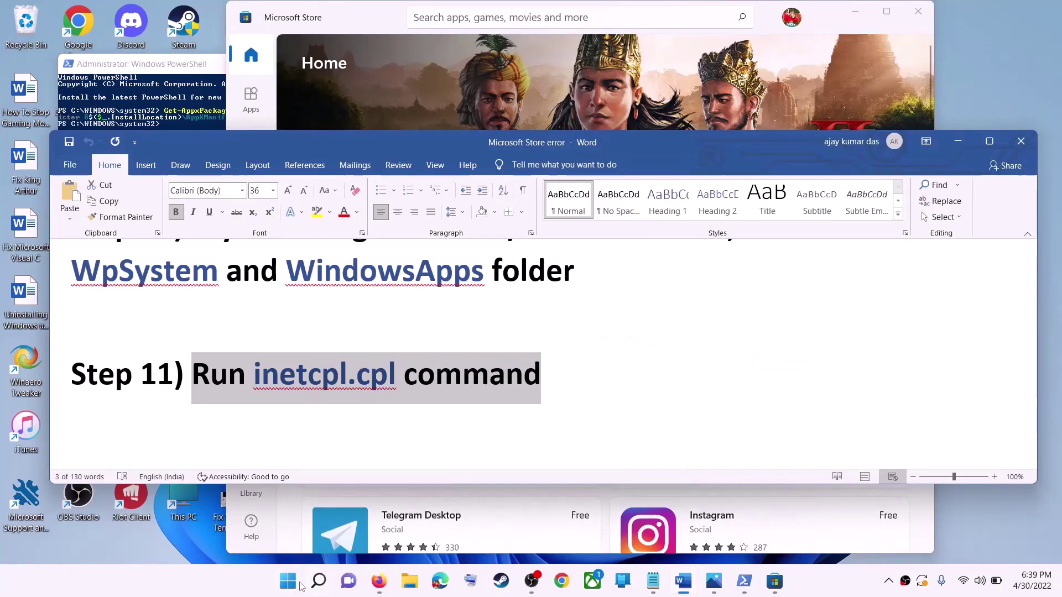
pyautogui.click(289, 580)
pyautogui.write('i')
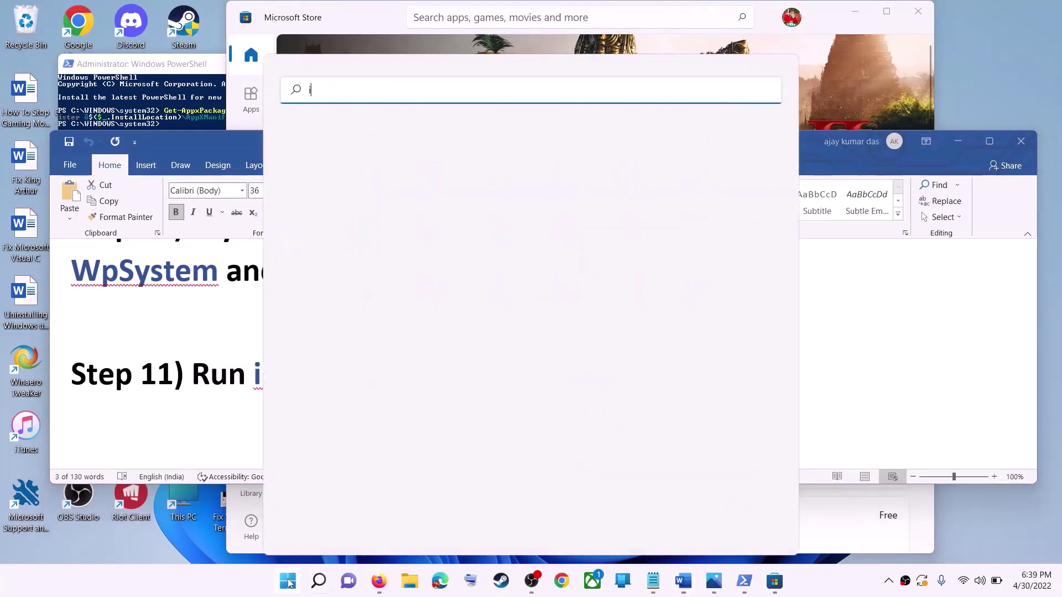
pyautogui.write('netc')
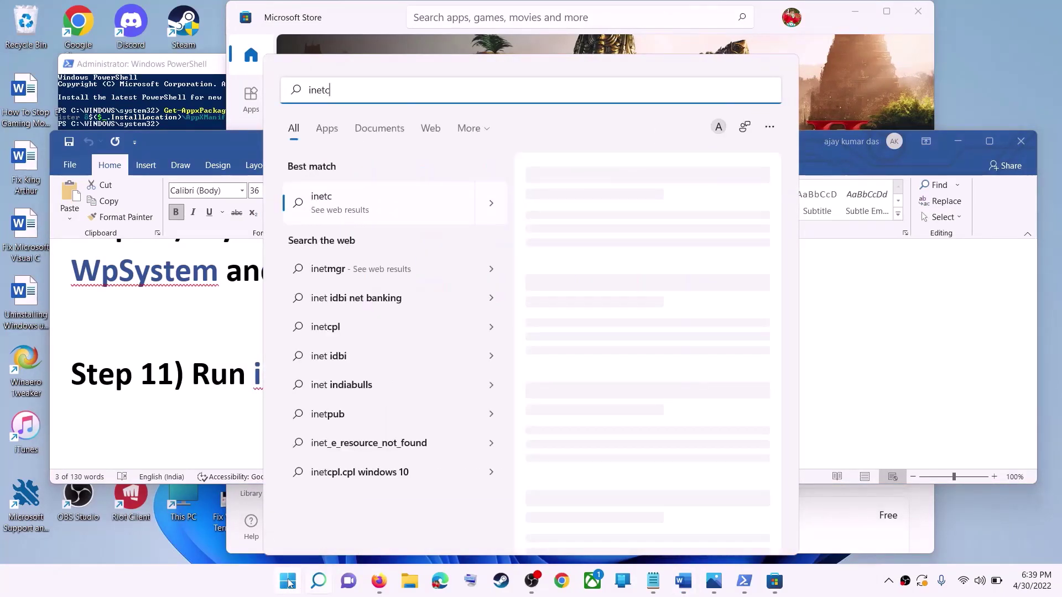
pyautogui.write('pl.cpl')
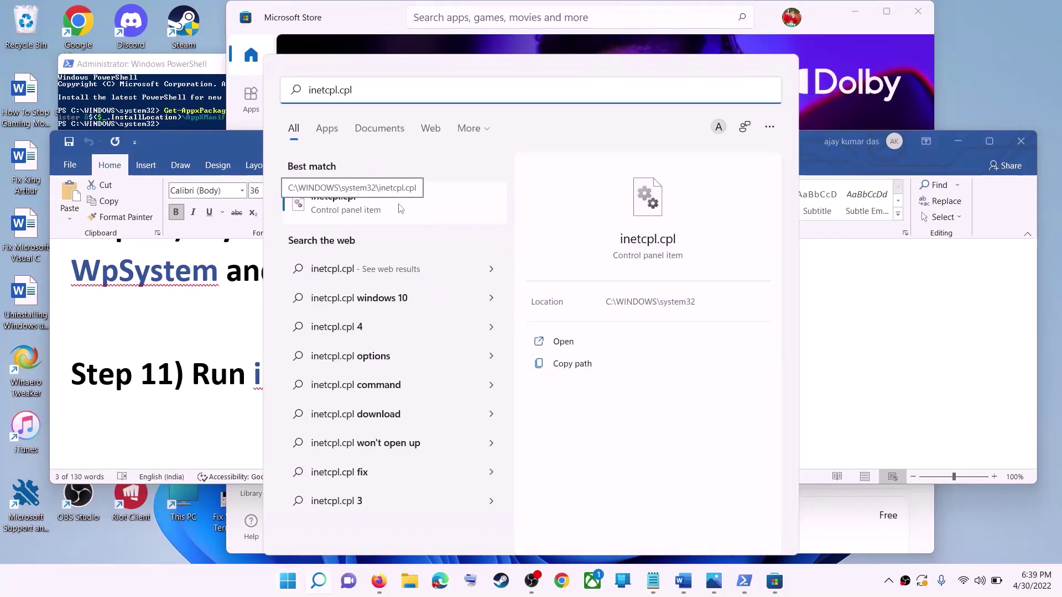
pyautogui.click(401, 209)
pyautogui.moveTo(187, 73); pyautogui.dragTo(490, 112)
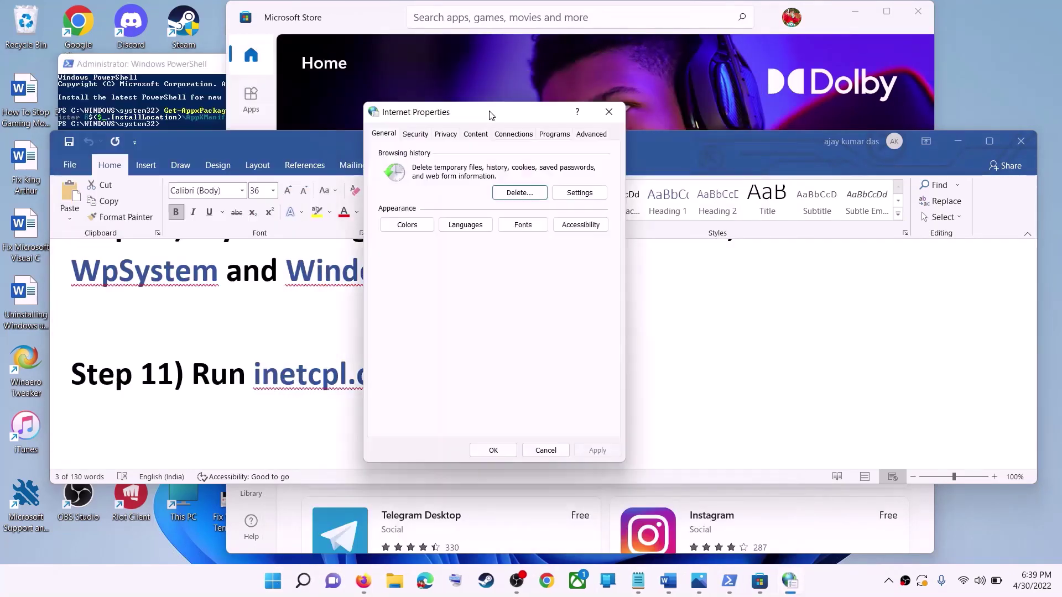
# - Check the TLS 1.0, 1.1, 1.2 and 1.3 options in the advanced Internet Properties settings and accept the dialog
pyautogui.click(591, 134)
pyautogui.scroll(-10, 563, 236)
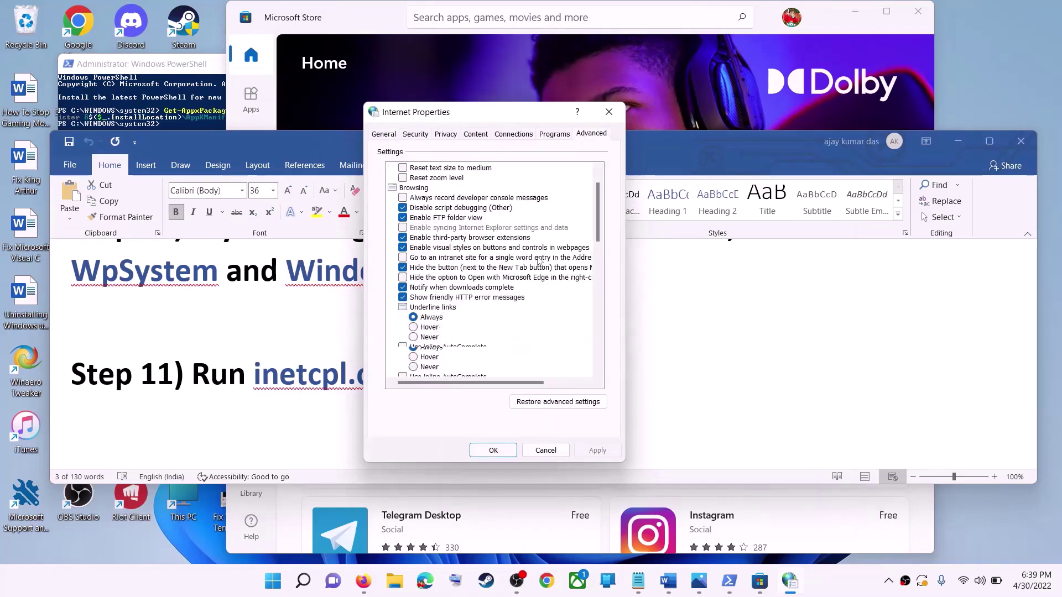
pyautogui.scroll(-3, 525, 317)
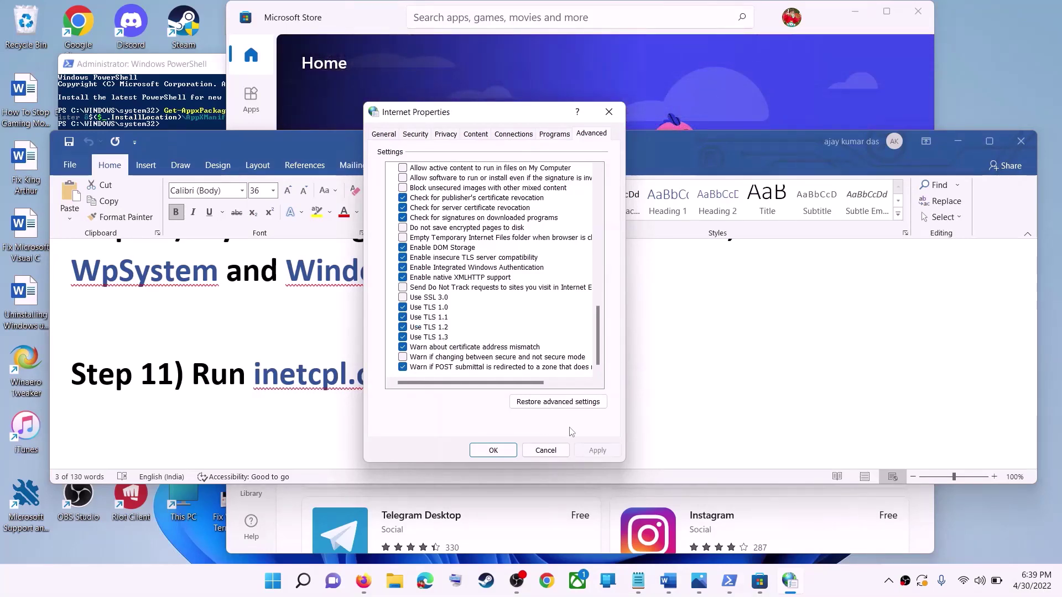
pyautogui.click(492, 450)
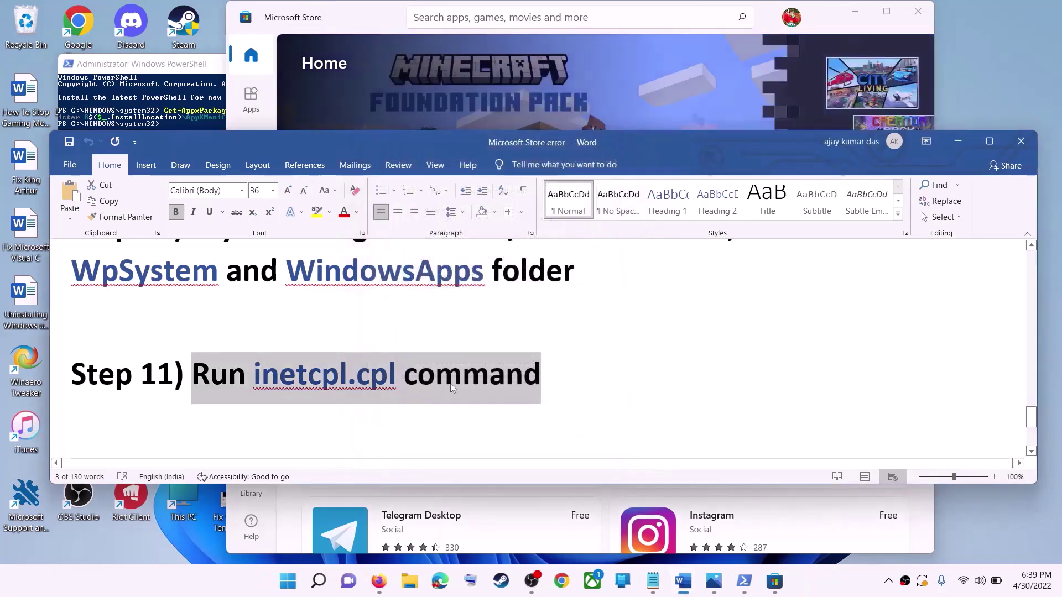
# - Review the Word notes on updating Windows with the media creation tool, highlighting the Windows 10 and Windows 11 download links
pyautogui.click(316, 332)
pyautogui.scroll(-5, 343, 343)
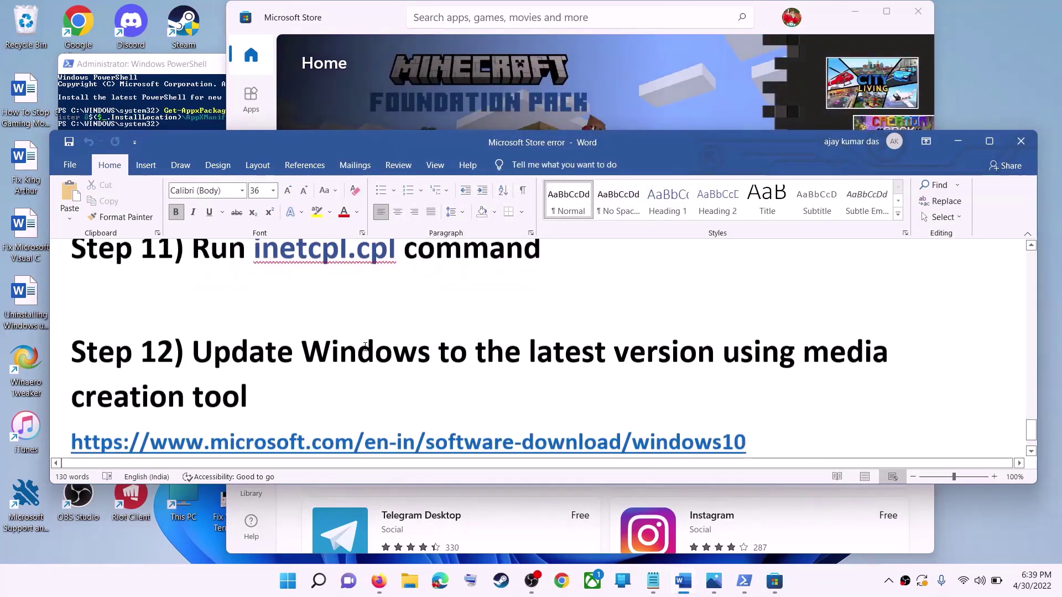
pyautogui.moveTo(194, 315); pyautogui.dragTo(675, 348)
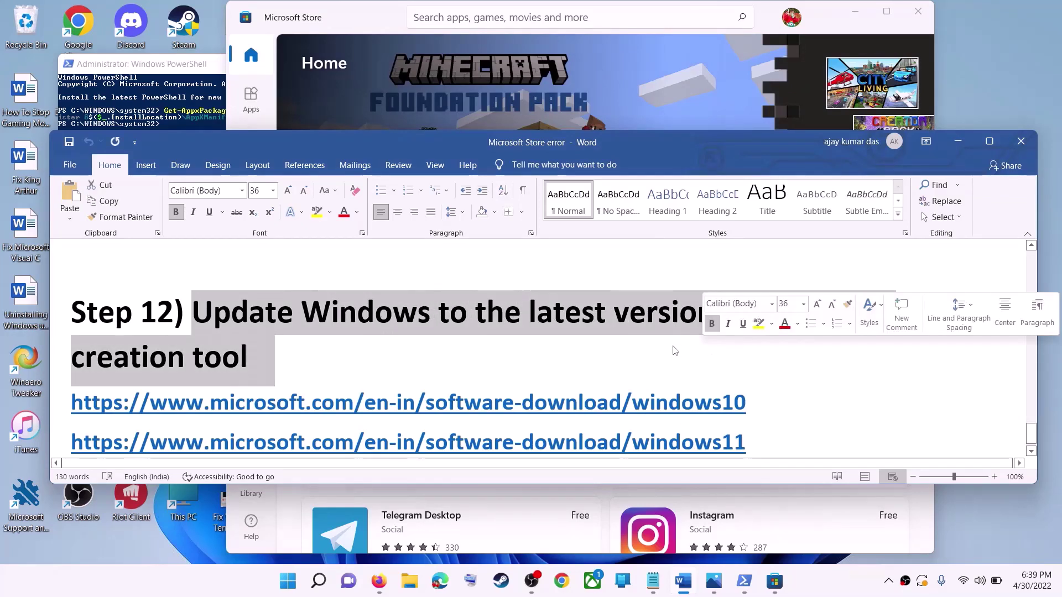
pyautogui.click(247, 368)
pyautogui.scroll(-1, 308, 359)
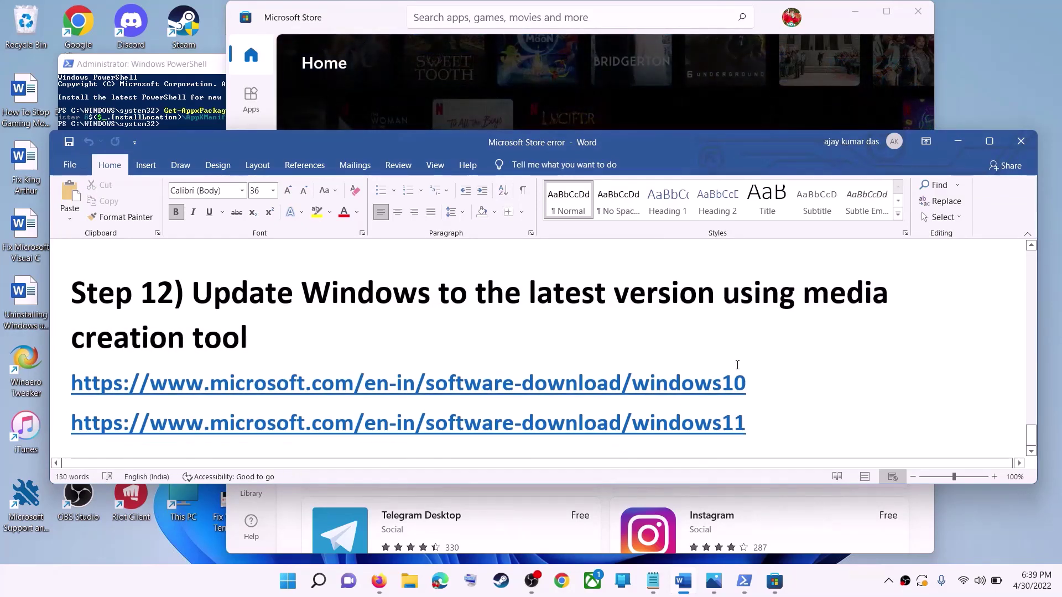
pyautogui.tripleClick(772, 379)
pyautogui.tripleClick(773, 426)
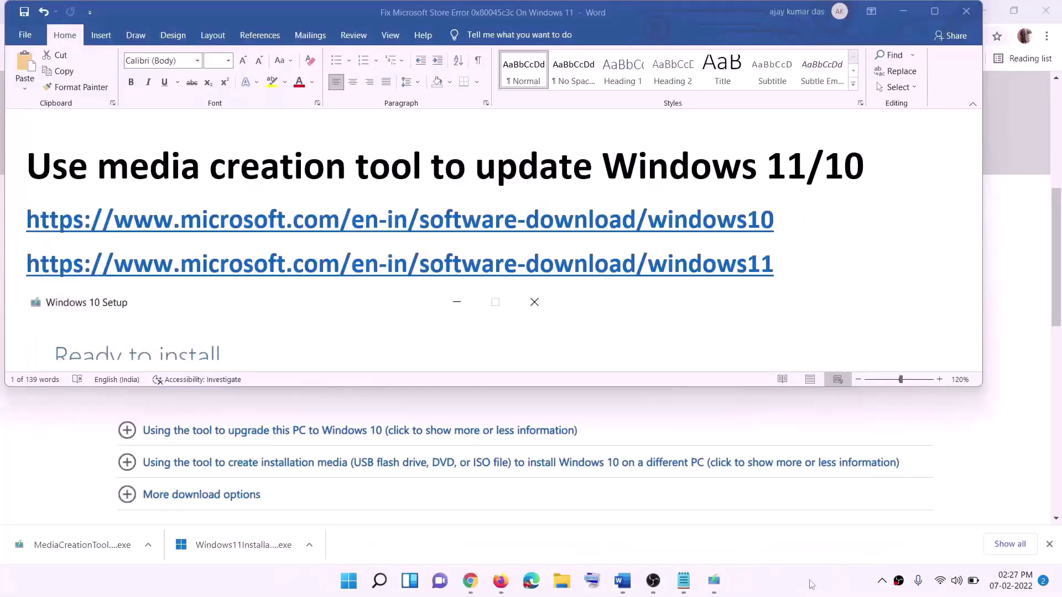
pyautogui.tripleClick(293, 217)
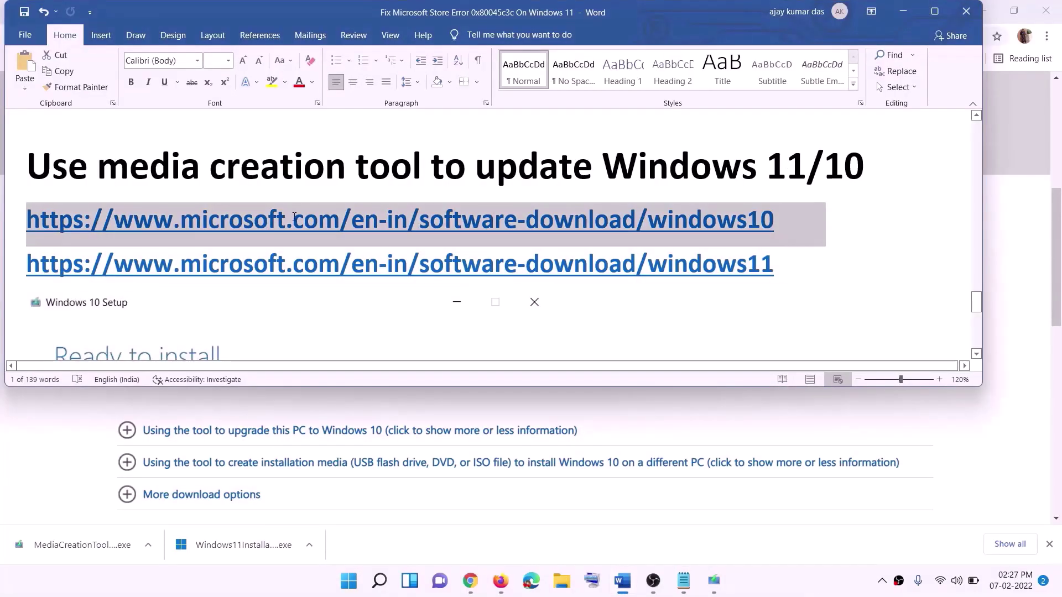
pyautogui.tripleClick(792, 266)
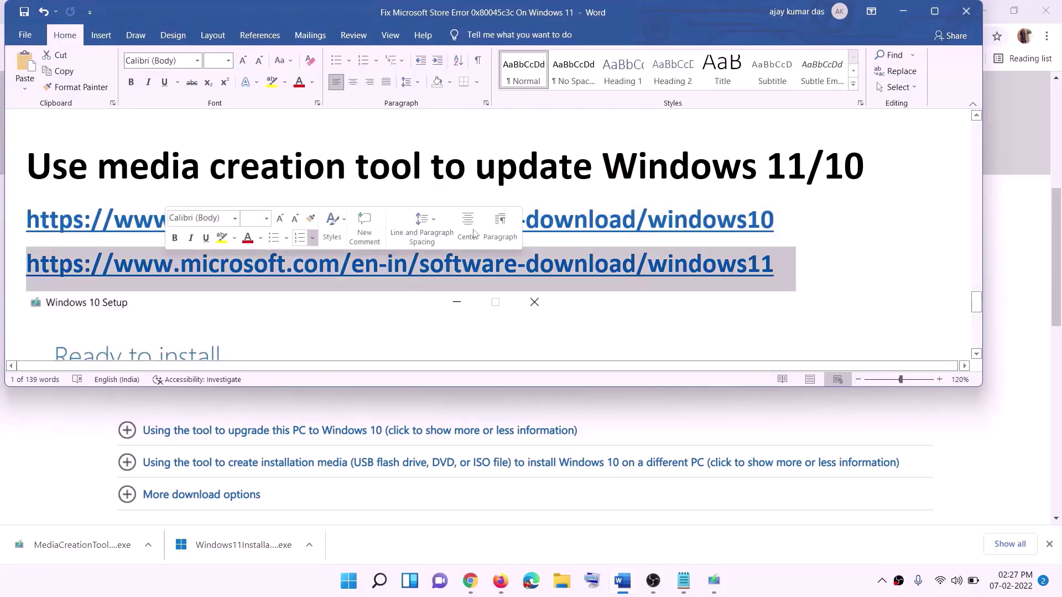
# - Switch to Chrome and find the media creation tool download on the Download Windows 10 page
pyautogui.click(903, 11)
pyautogui.scroll(6, 452, 283)
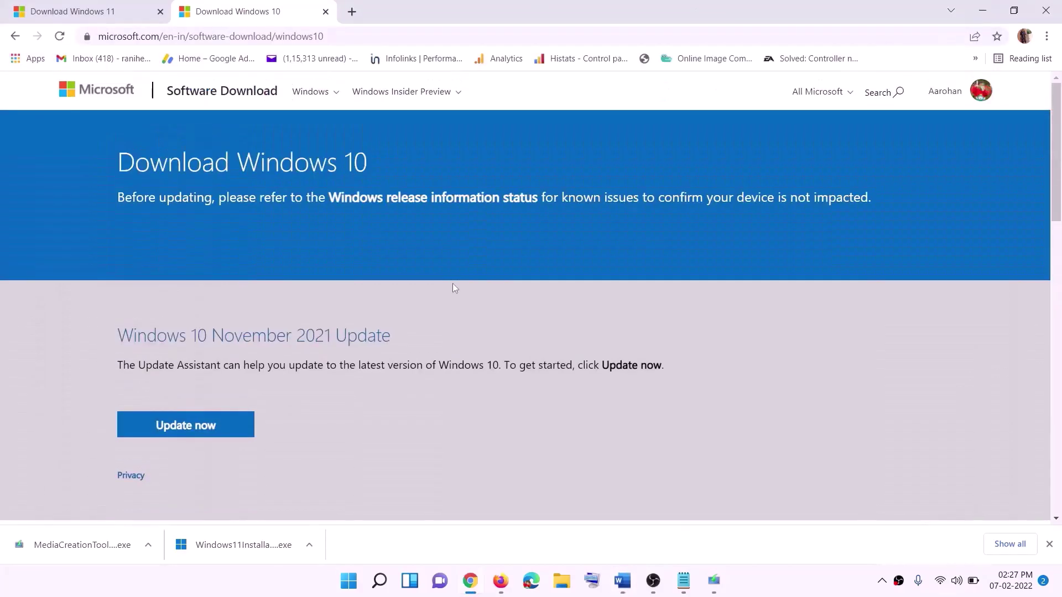
pyautogui.scroll(-5, 356, 310)
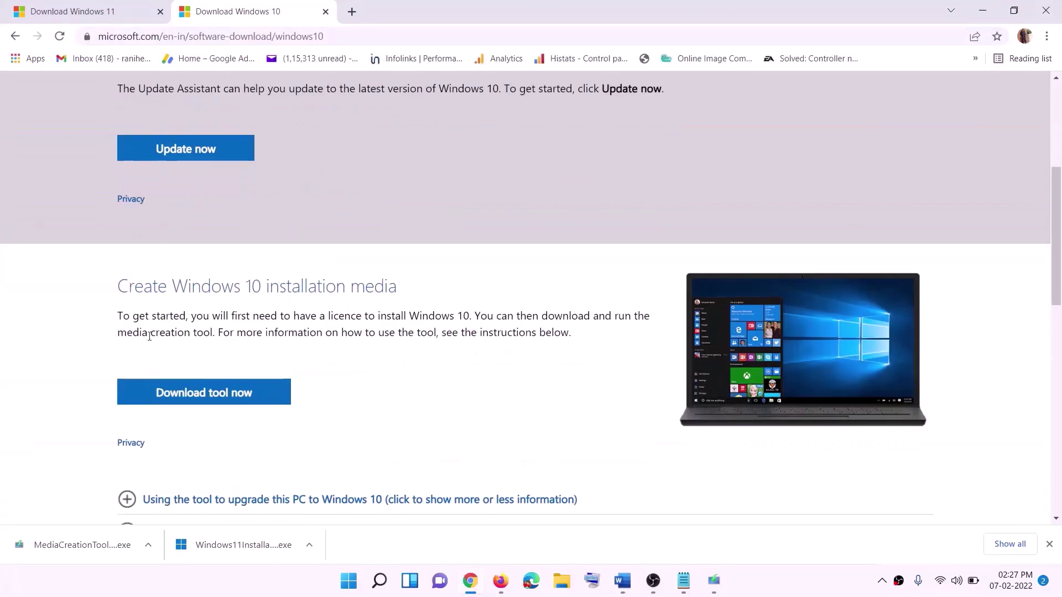
pyautogui.moveTo(127, 331); pyautogui.dragTo(237, 332)
pyautogui.scroll(-3, 354, 308)
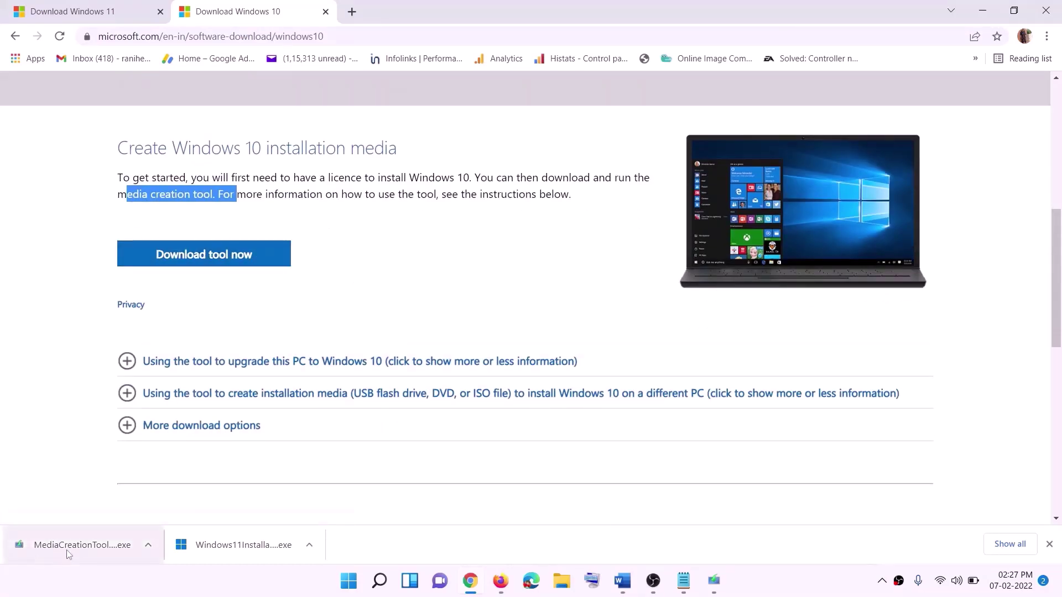
# - Accept the license terms in Windows 10 Setup and start the download with "Upgrade this PC now" selected
pyautogui.click(718, 584)
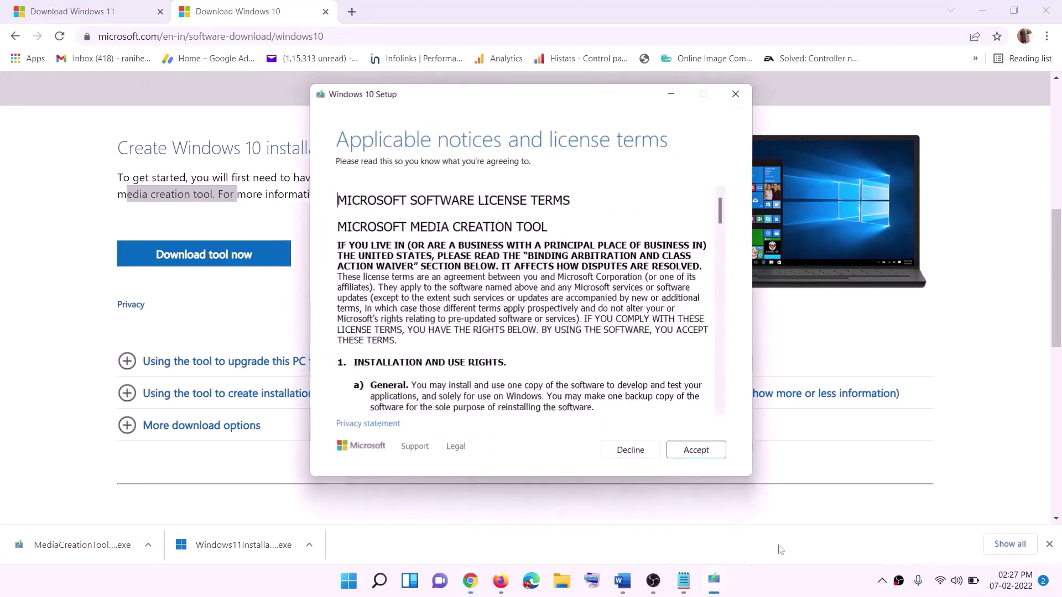
pyautogui.click(692, 452)
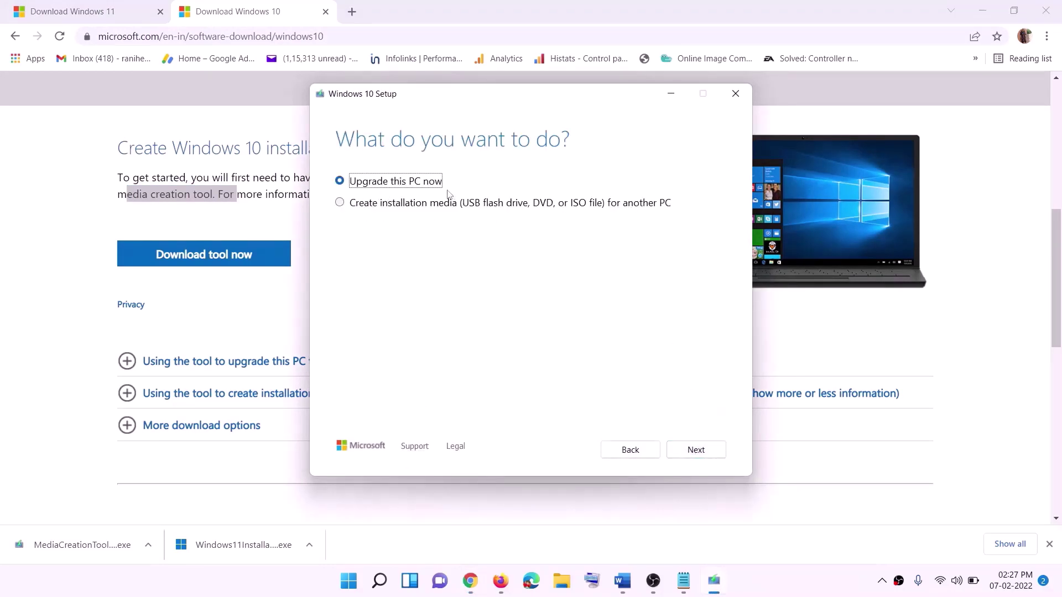
pyautogui.click(695, 451)
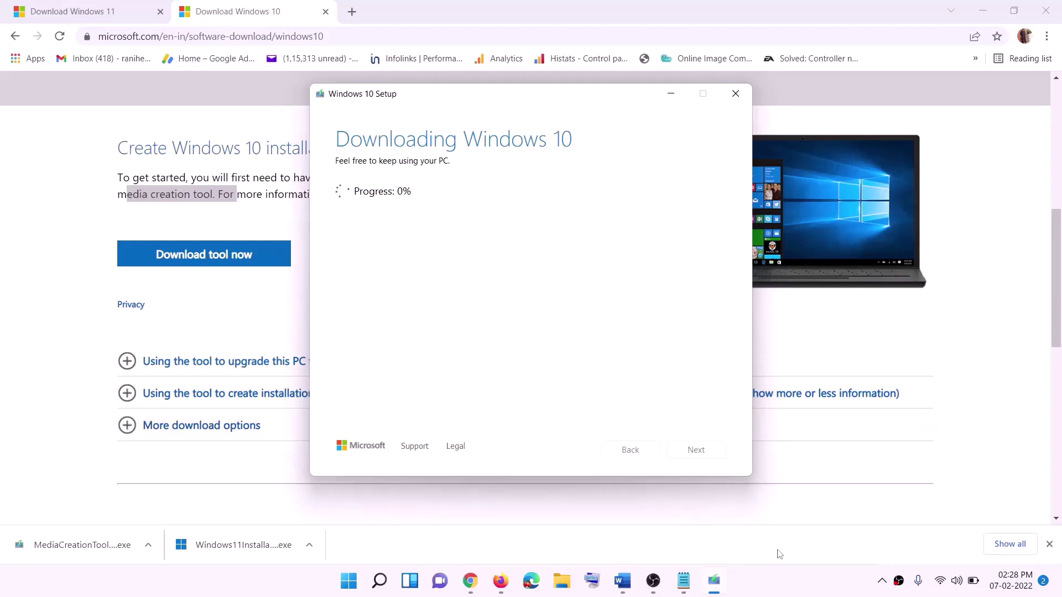
pyautogui.click(785, 592)
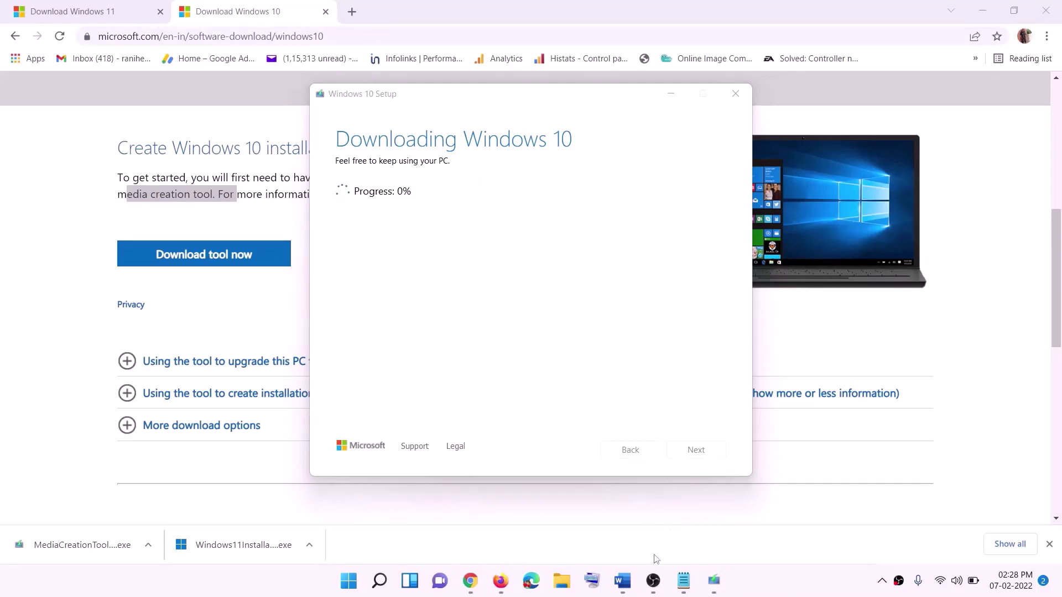
# - Switch to Word and review the Windows 10 Setup "Ready to install" screenshot, including the option to keep personal files and apps
pyautogui.click(622, 580)
pyautogui.scroll(-1, 119, 268)
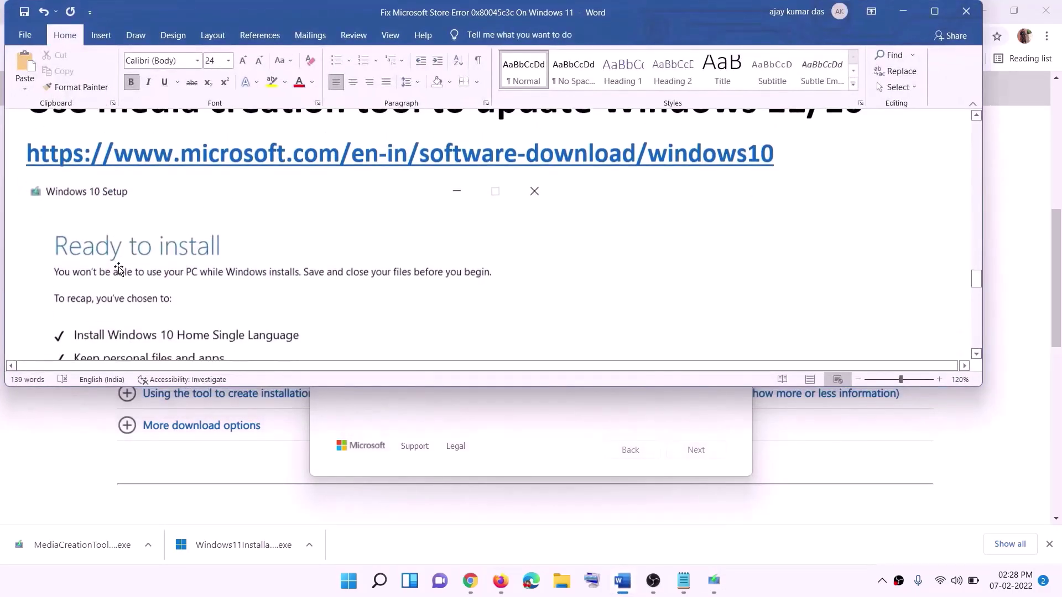
pyautogui.click(934, 12)
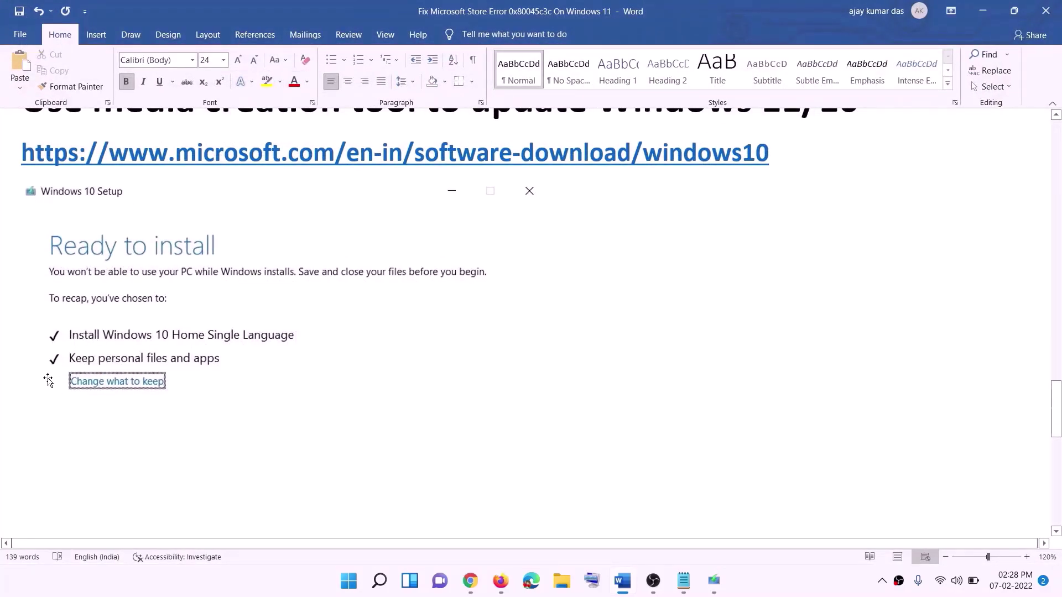
pyautogui.scroll(-1, 546, 385)
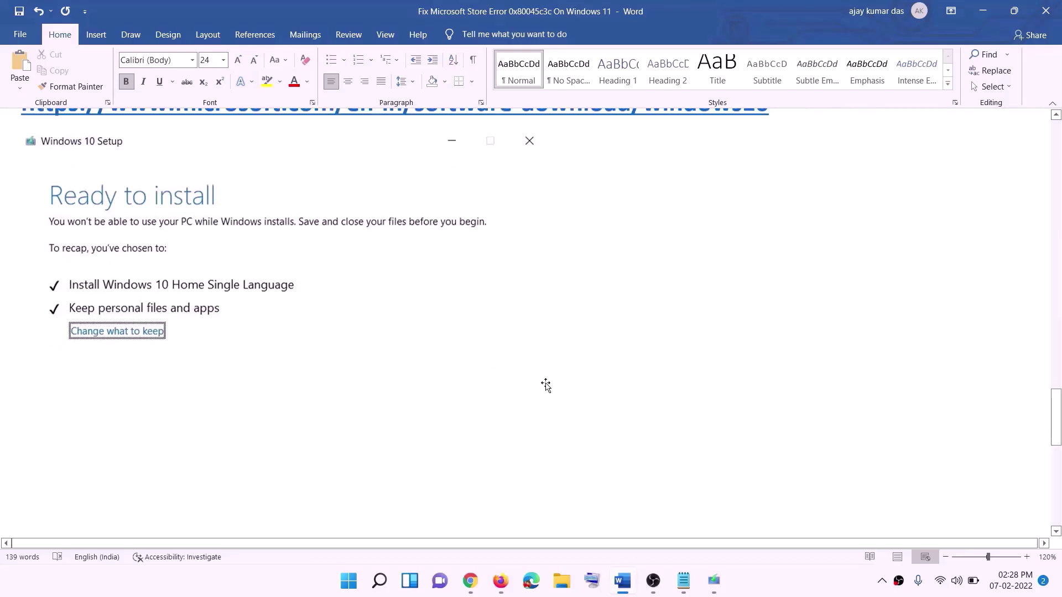
pyautogui.scroll(-2, 545, 386)
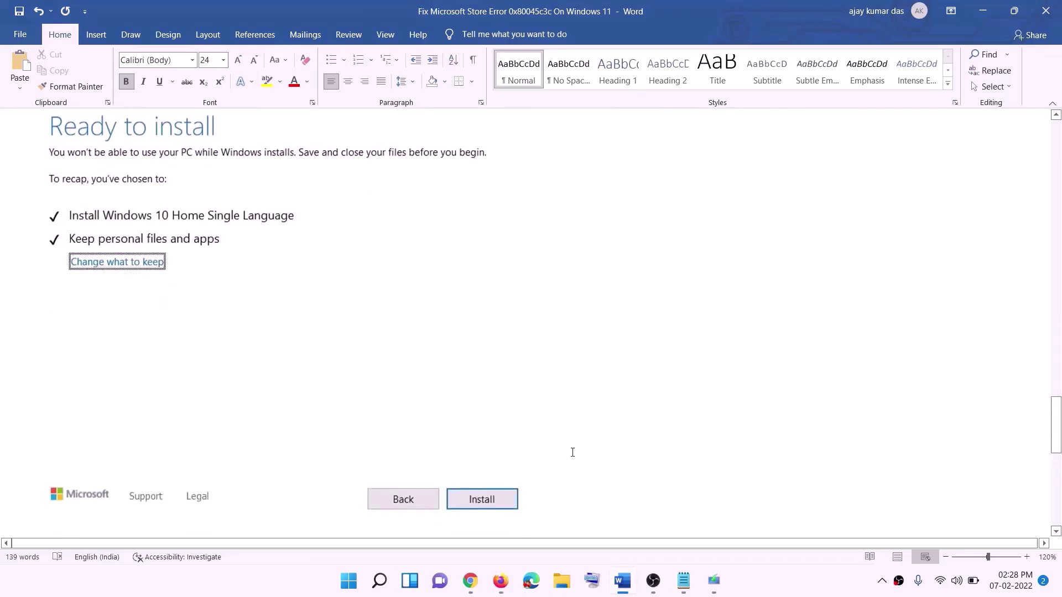
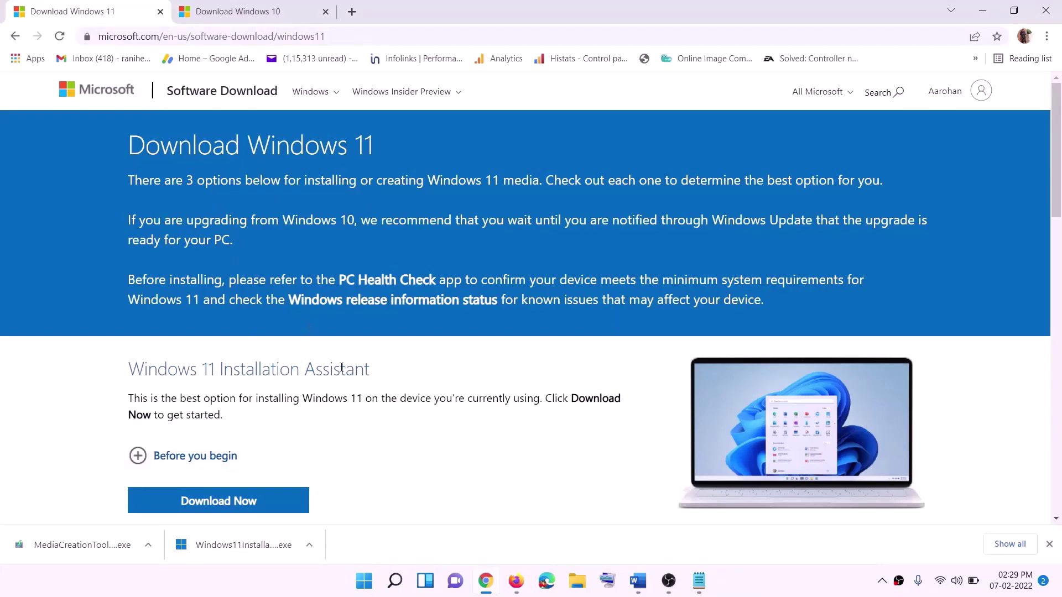
# - Download the Windows 11 media creation tool from the Download Windows 11 page in Chrome, run it and allow its changes
pyautogui.scroll(-5, 298, 365)
pyautogui.moveTo(199, 330); pyautogui.dragTo(307, 330)
pyautogui.click(211, 421)
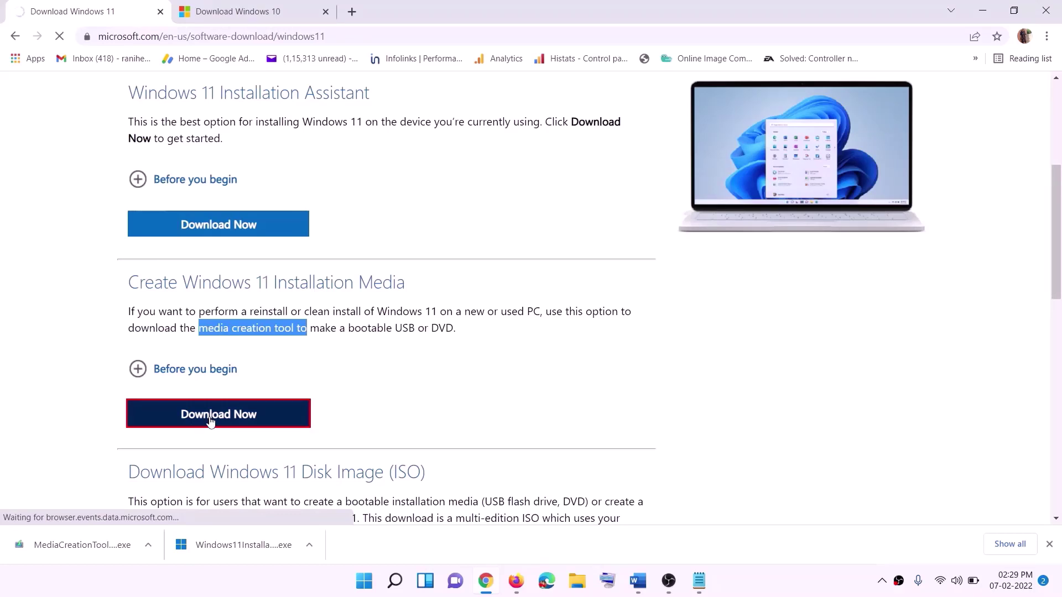
pyautogui.click(76, 549)
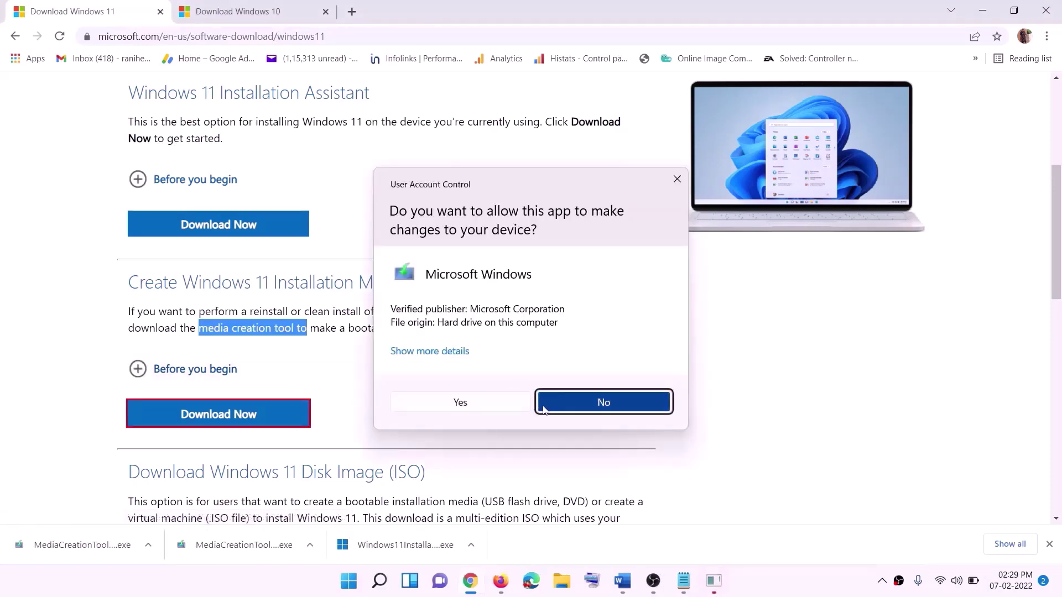
pyautogui.click(461, 402)
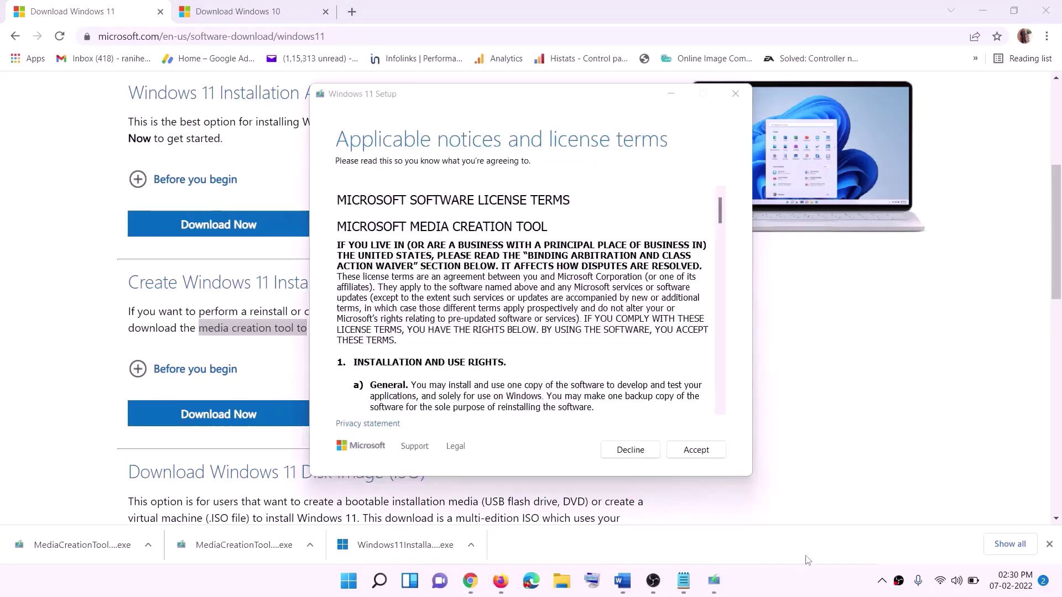
# - Accept the license terms in Windows 11 Setup, keep the recommended options, and save the media as an ISO file named Windows on the Desktop
pyautogui.click(691, 449)
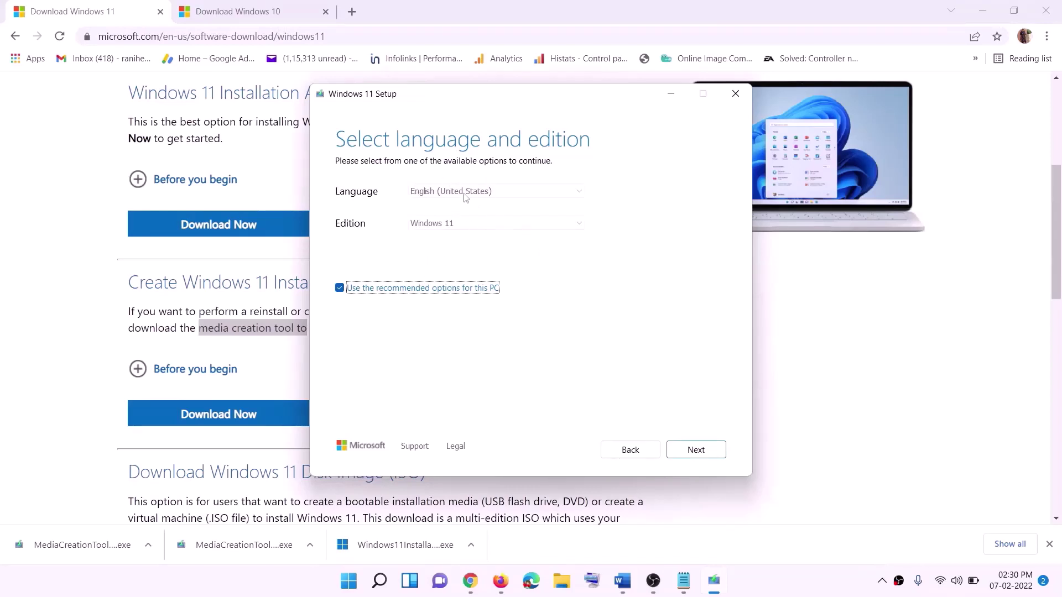
pyautogui.click(687, 452)
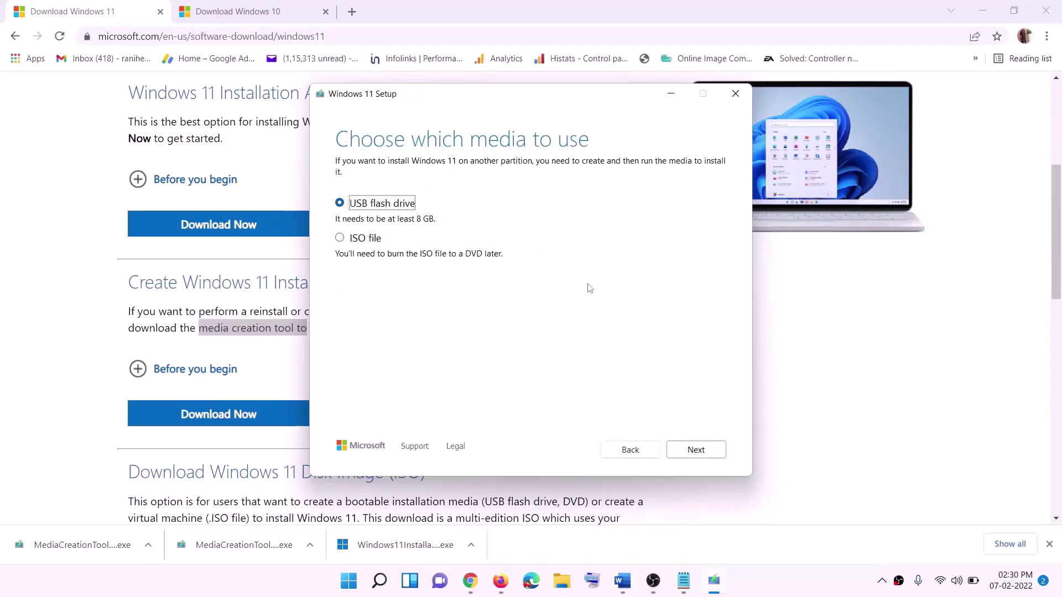
pyautogui.click(368, 241)
pyautogui.click(695, 448)
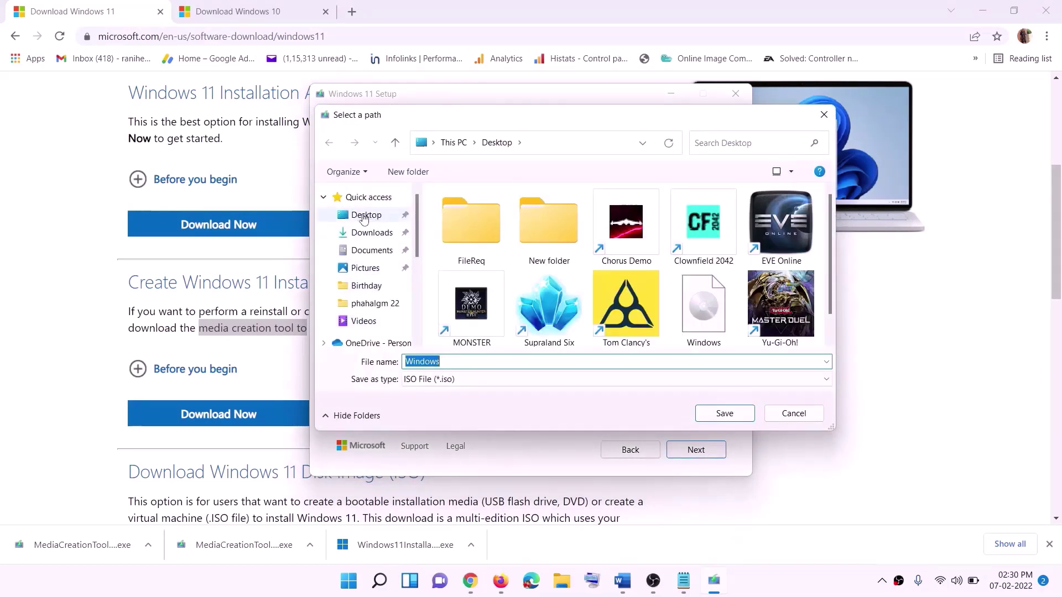
pyautogui.click(366, 216)
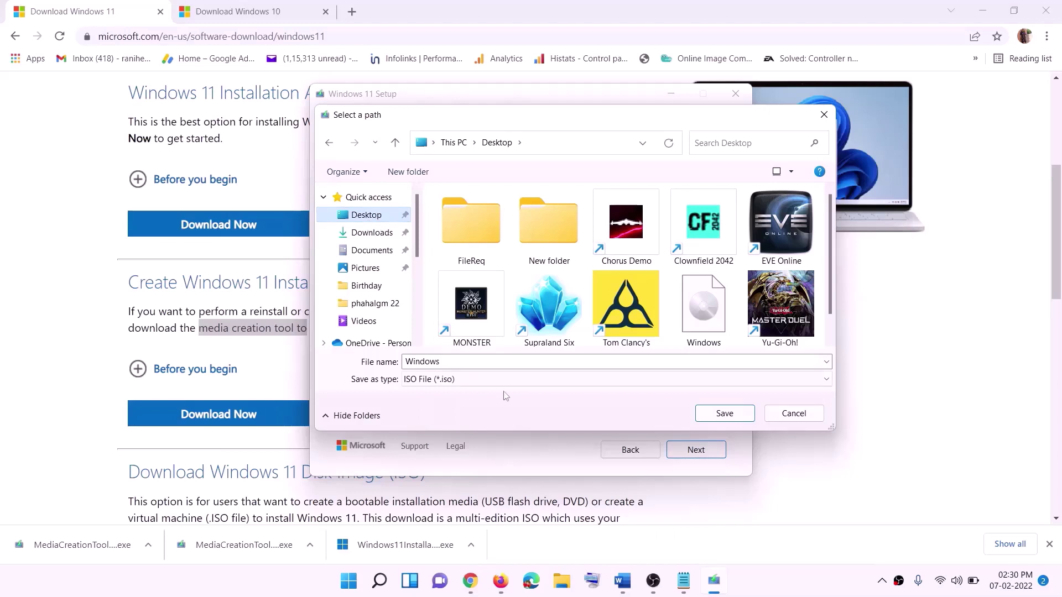
pyautogui.click(726, 416)
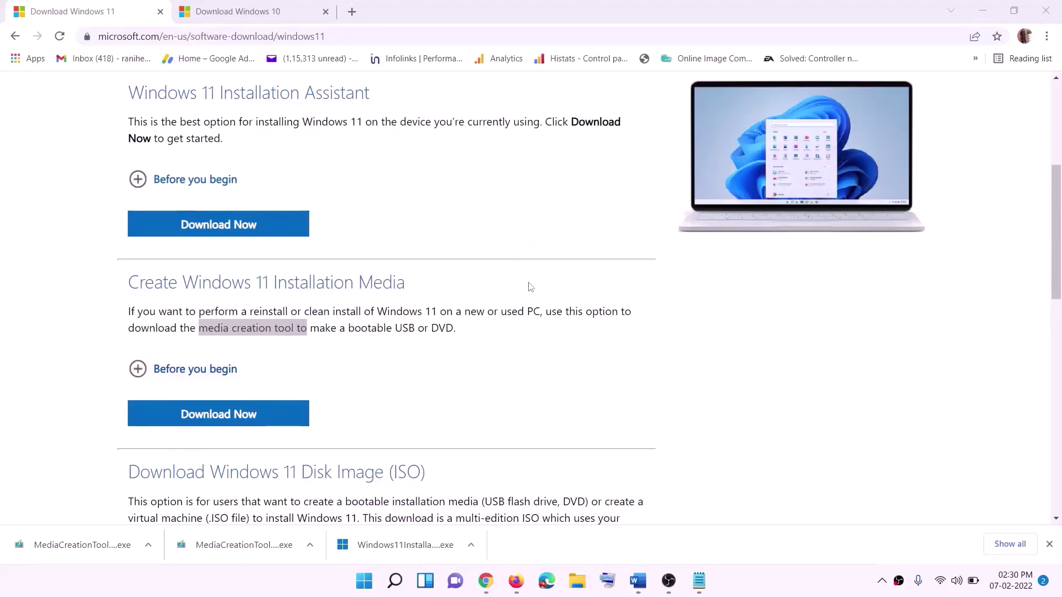
# - Show the desktop, move the Windows ISO file to a spot above the Firefox shortcut and open it
pyautogui.press('super+d')
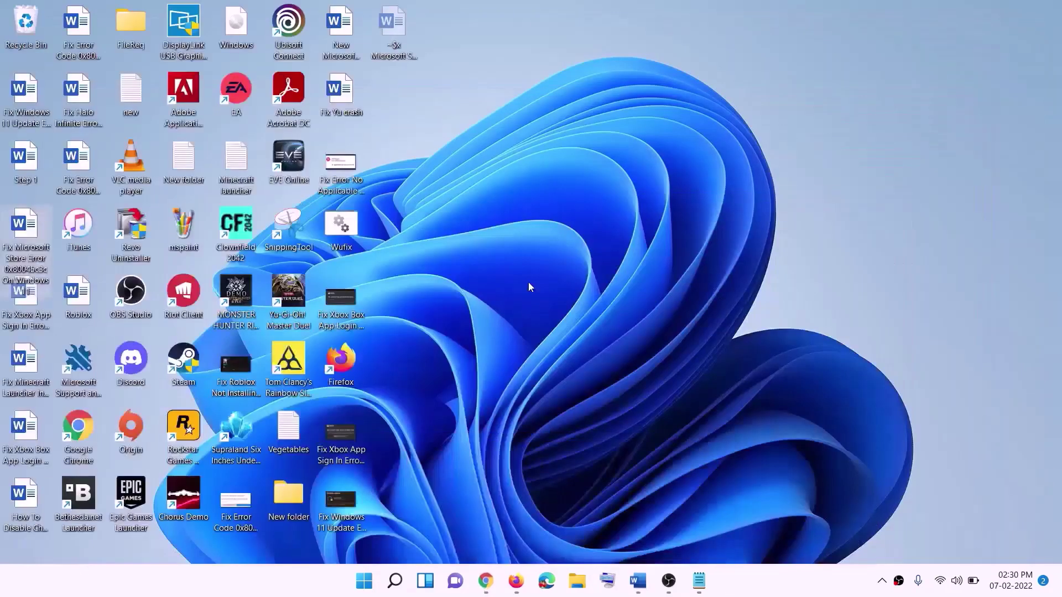
pyautogui.moveTo(251, 29); pyautogui.dragTo(344, 303)
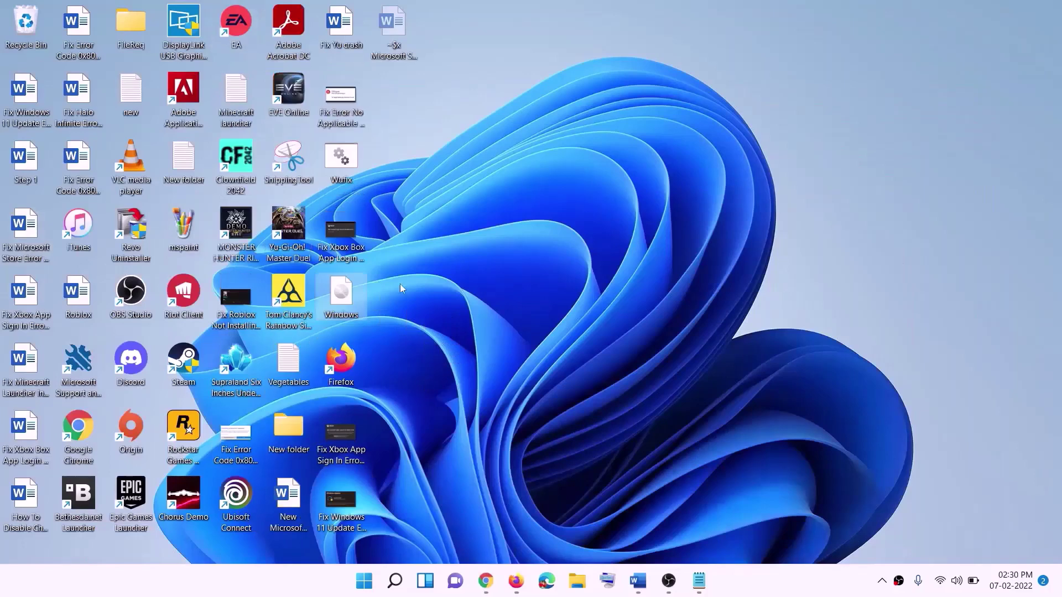
pyautogui.doubleClick(341, 293)
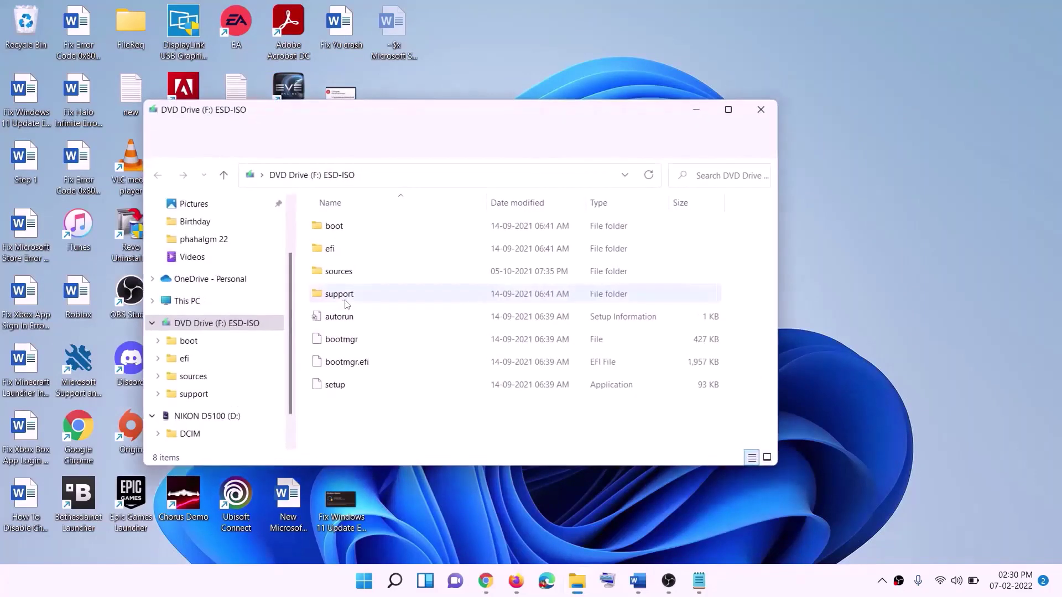
# - Run setup from the ESD-ISO drive, allow its changes and continue past the Install Windows 11 page
pyautogui.click(337, 388)
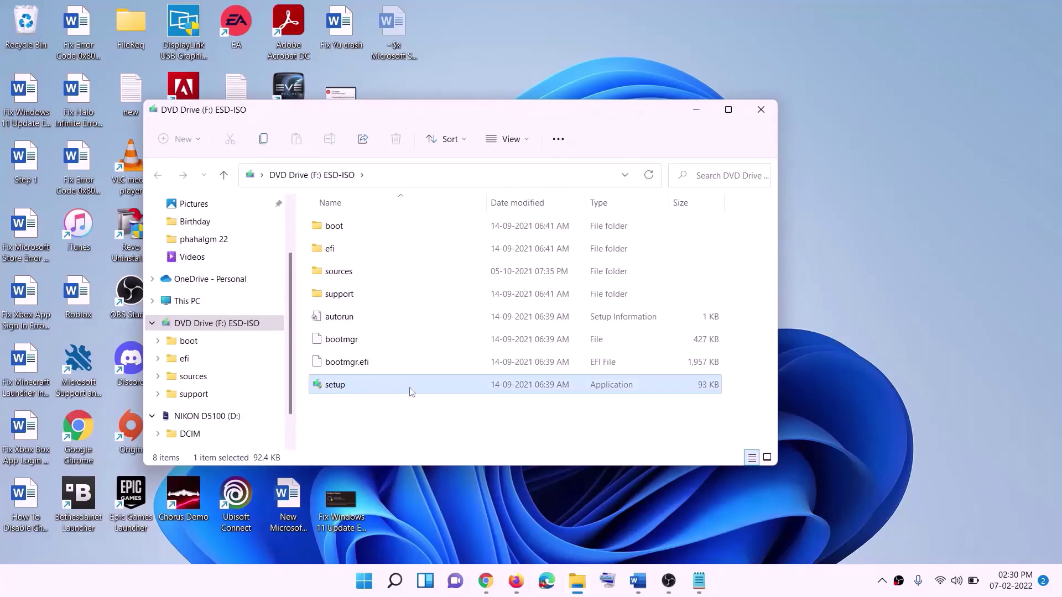
pyautogui.doubleClick(362, 383)
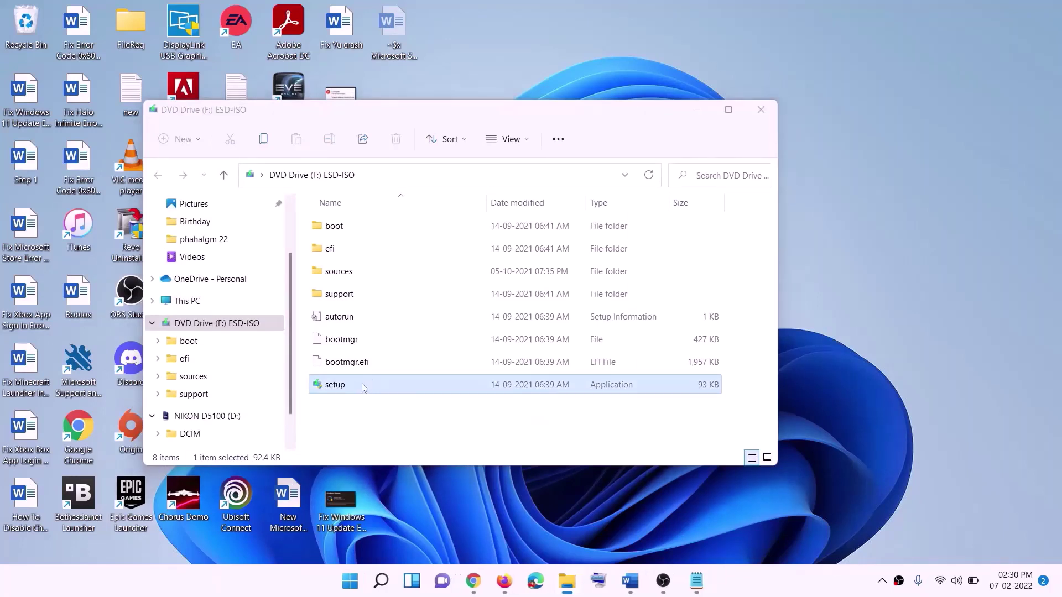
pyautogui.click(434, 434)
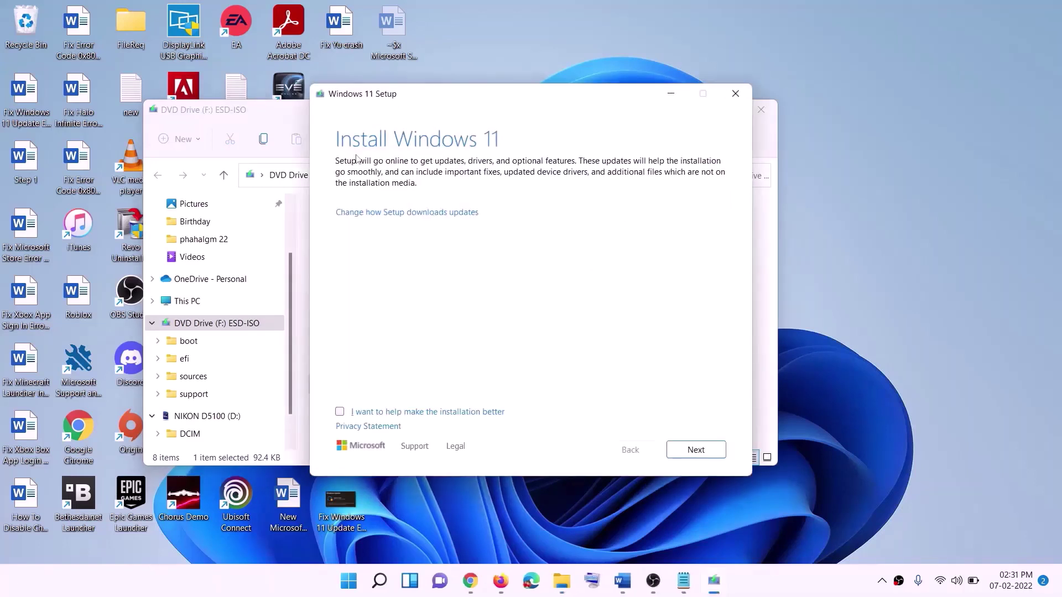
pyautogui.click(698, 451)
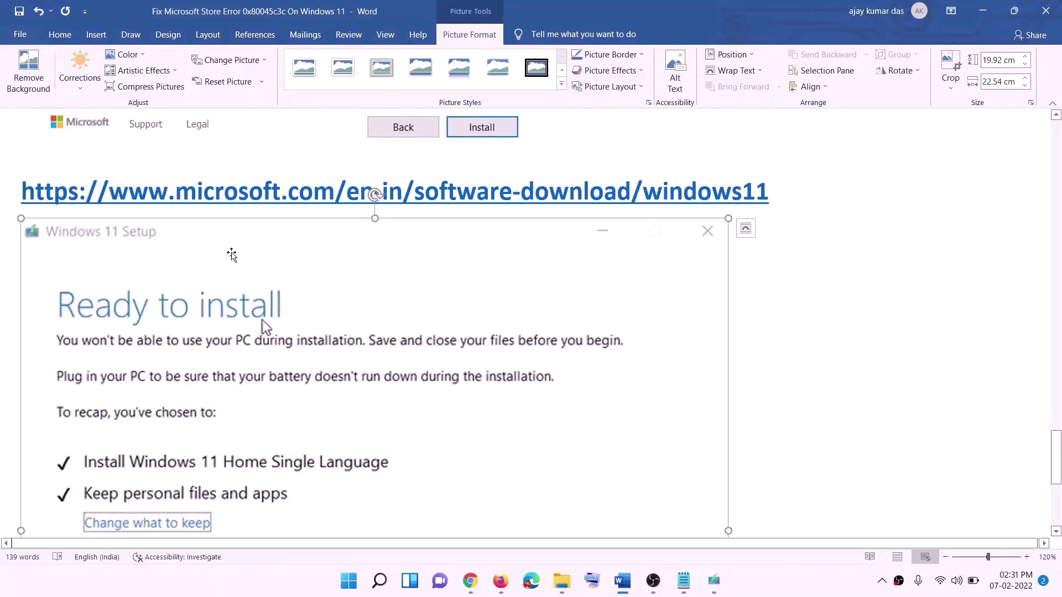
# - Review the Windows 11 Setup "Ready to install" screenshot in the Word notes, including what is kept and the Install option
pyautogui.scroll(-3, 244, 260)
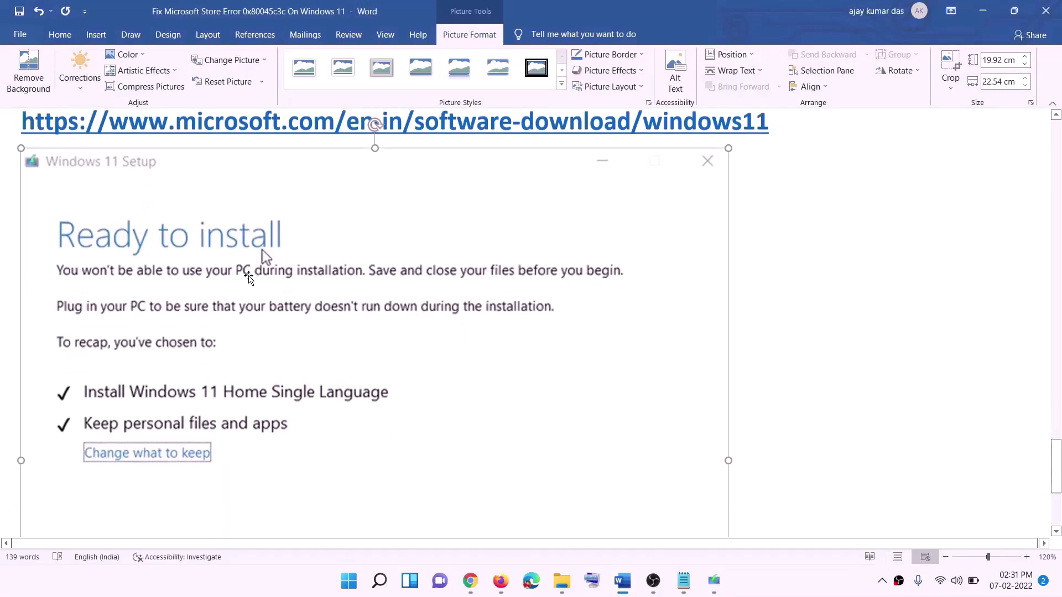
pyautogui.scroll(-1, 96, 204)
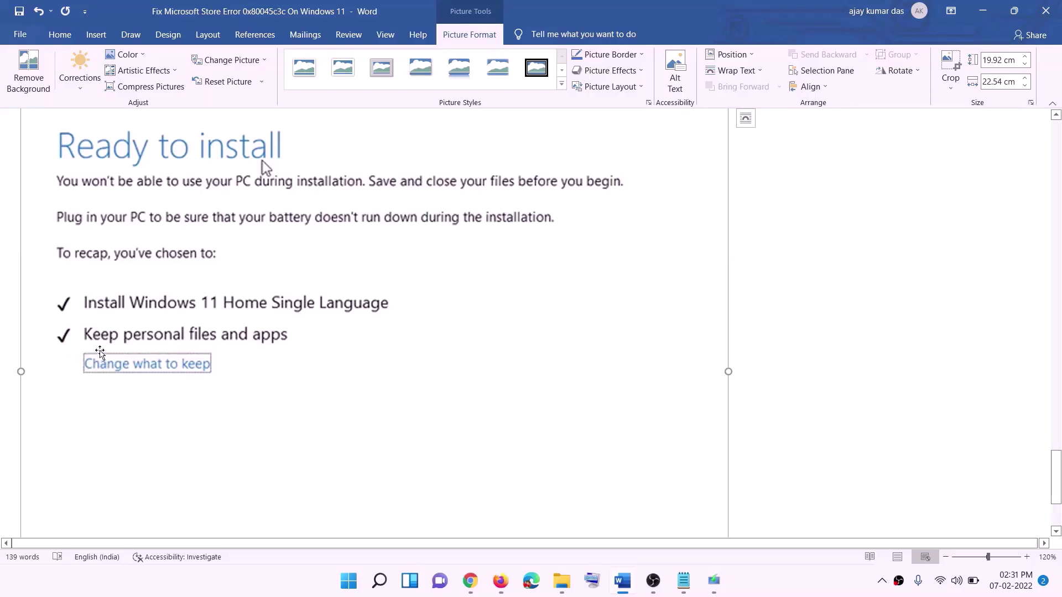
pyautogui.scroll(-3, 391, 348)
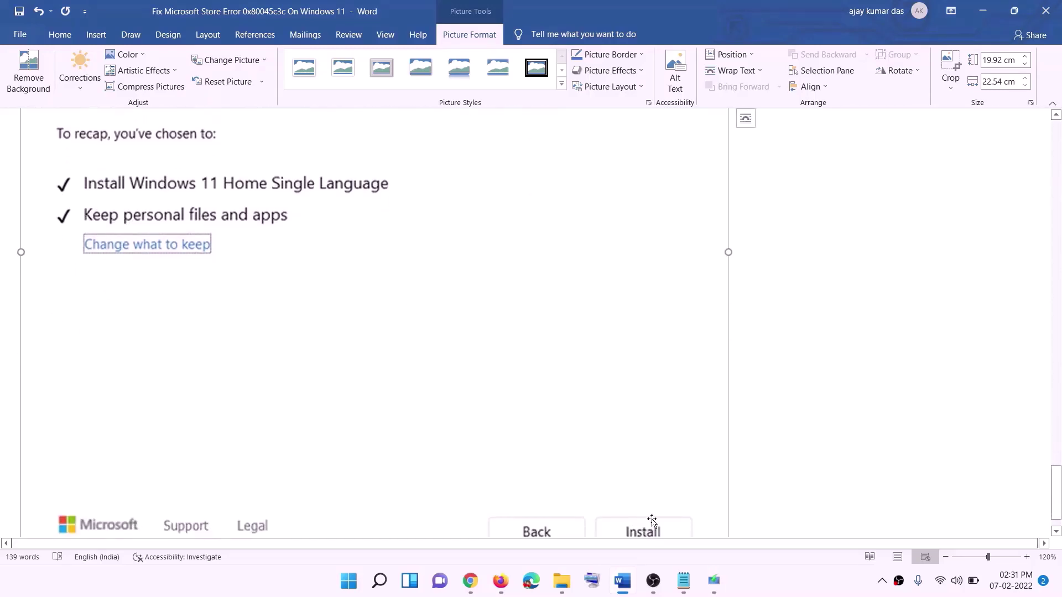
pyautogui.scroll(7, 564, 414)
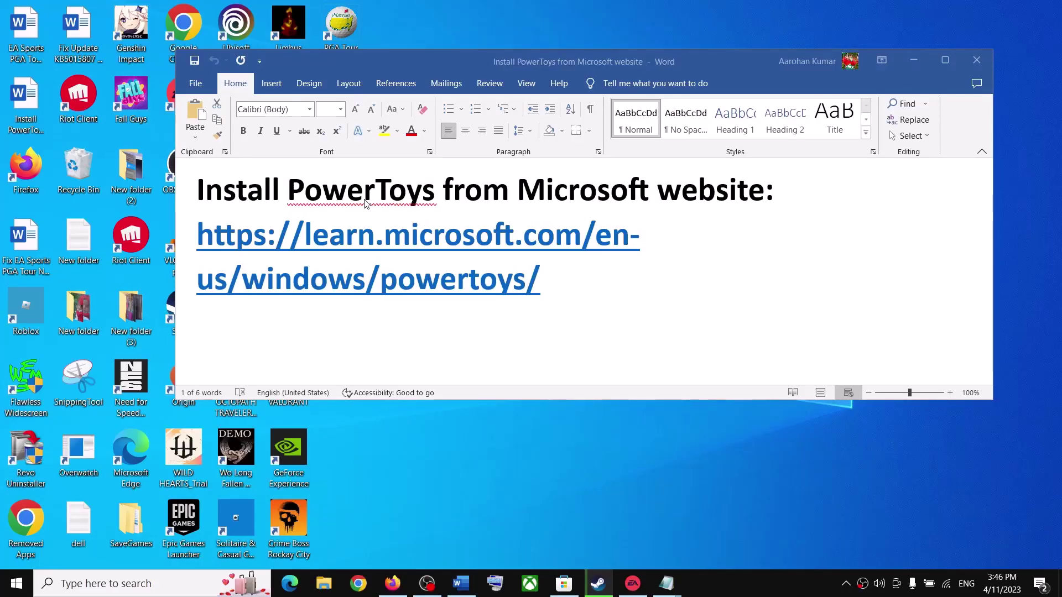
# - Copy the PowerToys link from the Word document and open learn.microsoft.com/en-us/windows/powertoys/ in Chrome
pyautogui.tripleClick(551, 294)
pyautogui.hotkey('ctrl', 'c')
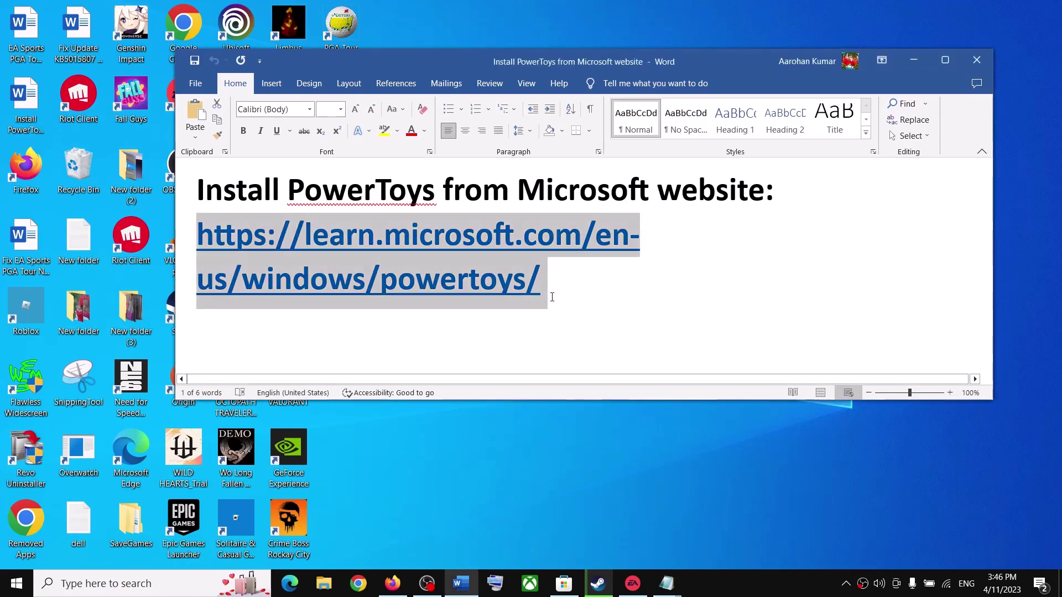
pyautogui.click(358, 583)
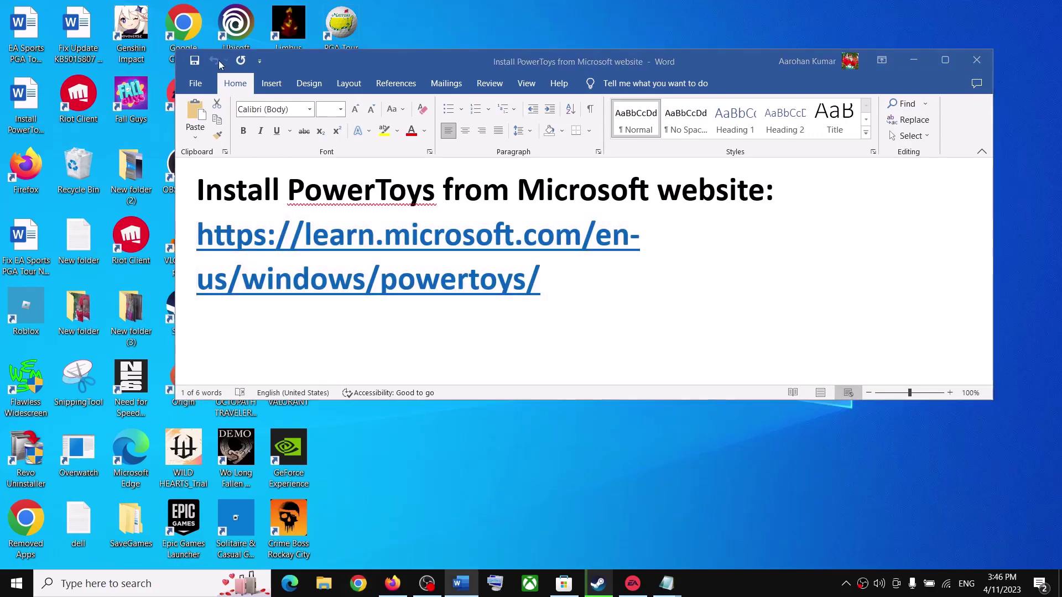
pyautogui.hotkey('ctrl', 'v')
pyautogui.press('Return')
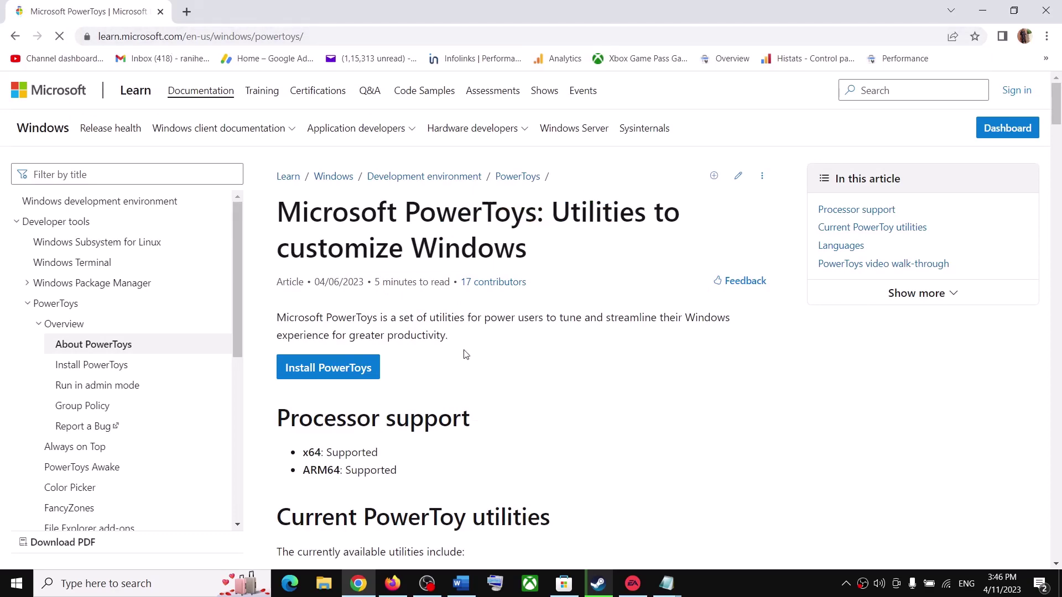
# - Go to the Install PowerToys article and open the GitHub release page for the Windows executable installer
pyautogui.click(315, 374)
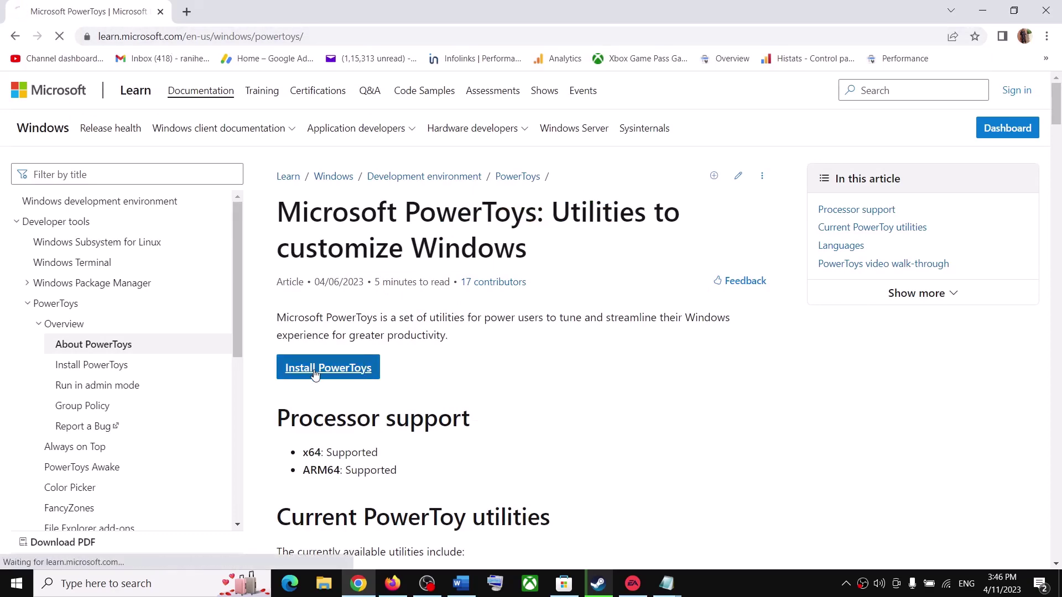
pyautogui.scroll(-10, 339, 375)
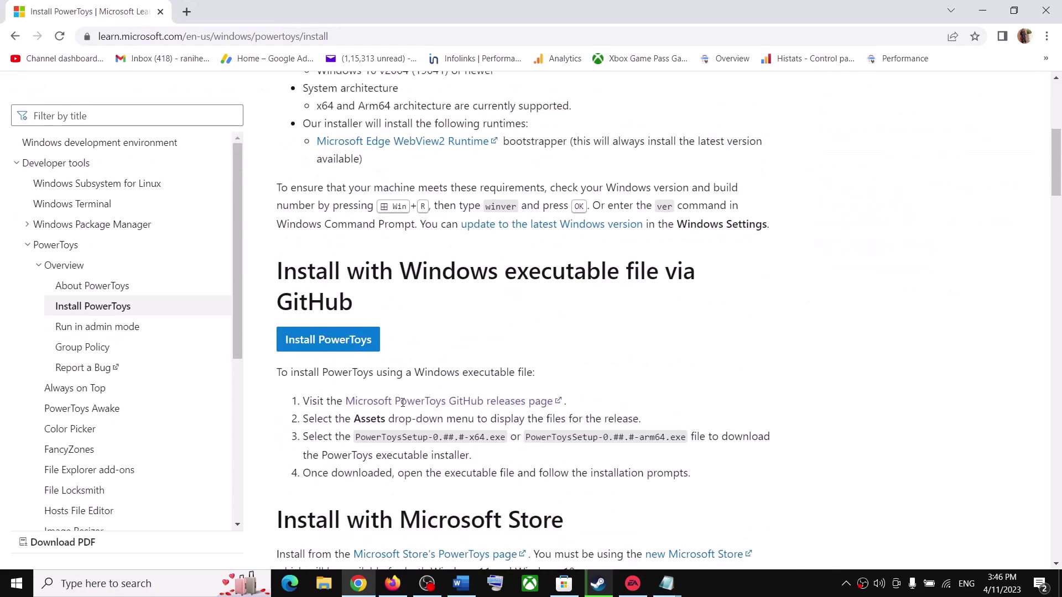
pyautogui.scroll(4, 403, 408)
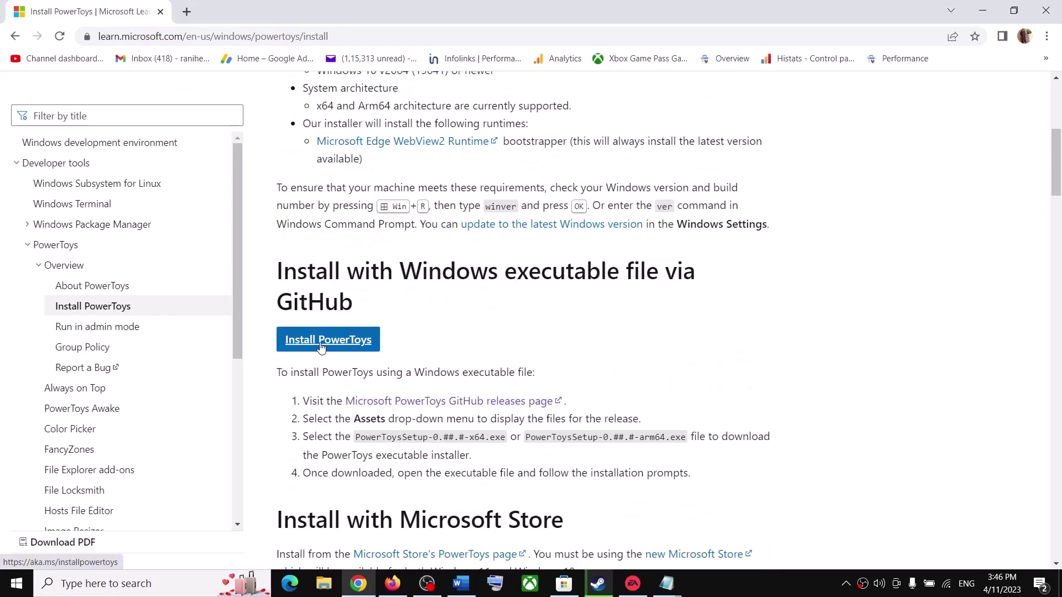
pyautogui.click(341, 342)
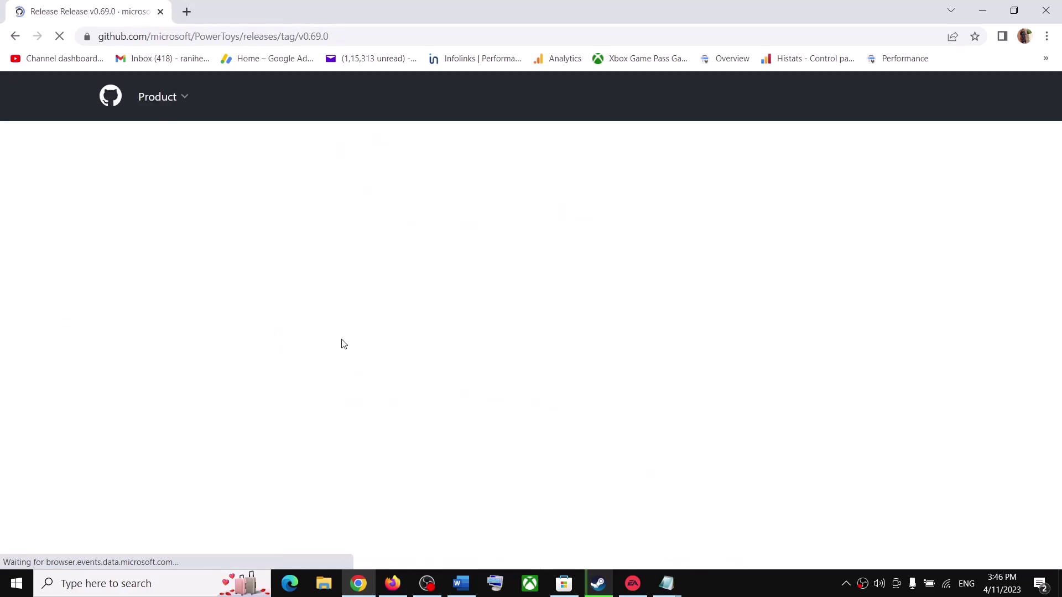
# - Download PowerToysSetup-0.69.0-x64.exe from the release's assets
pyautogui.scroll(-20, 385, 352)
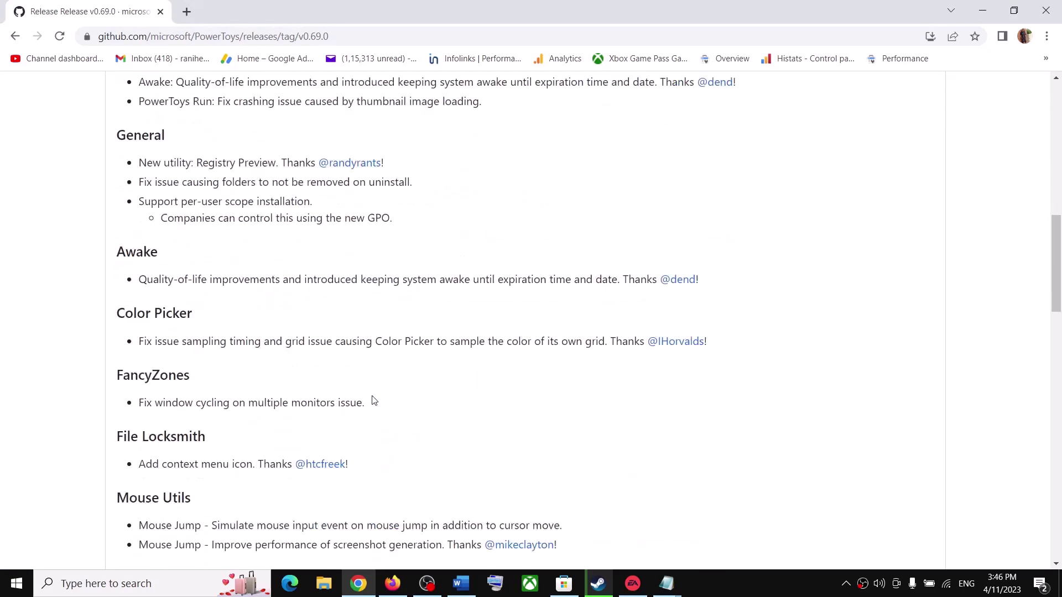
pyautogui.scroll(-20, 374, 400)
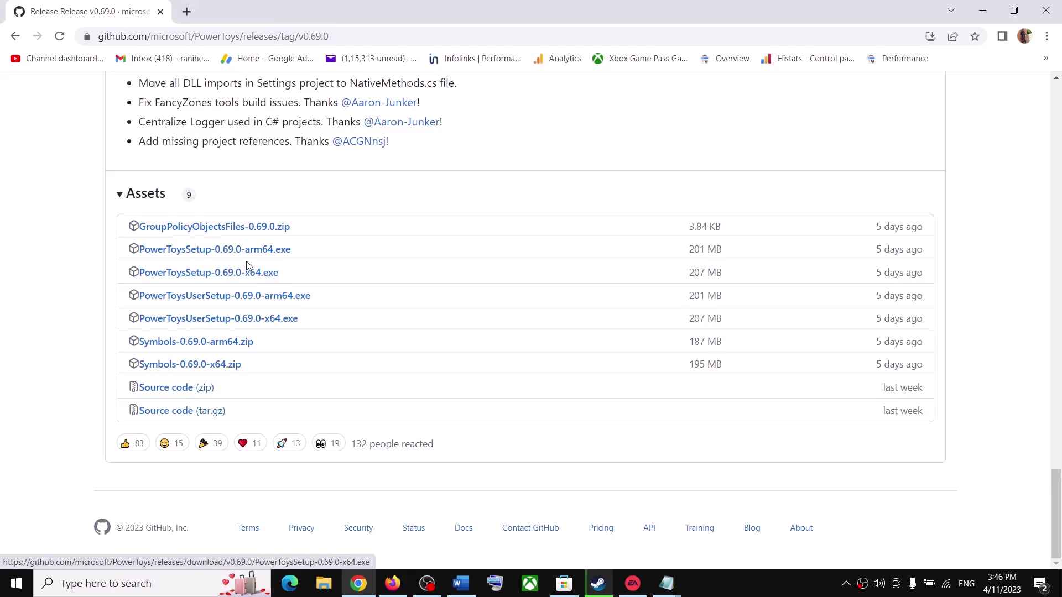
pyautogui.click(221, 277)
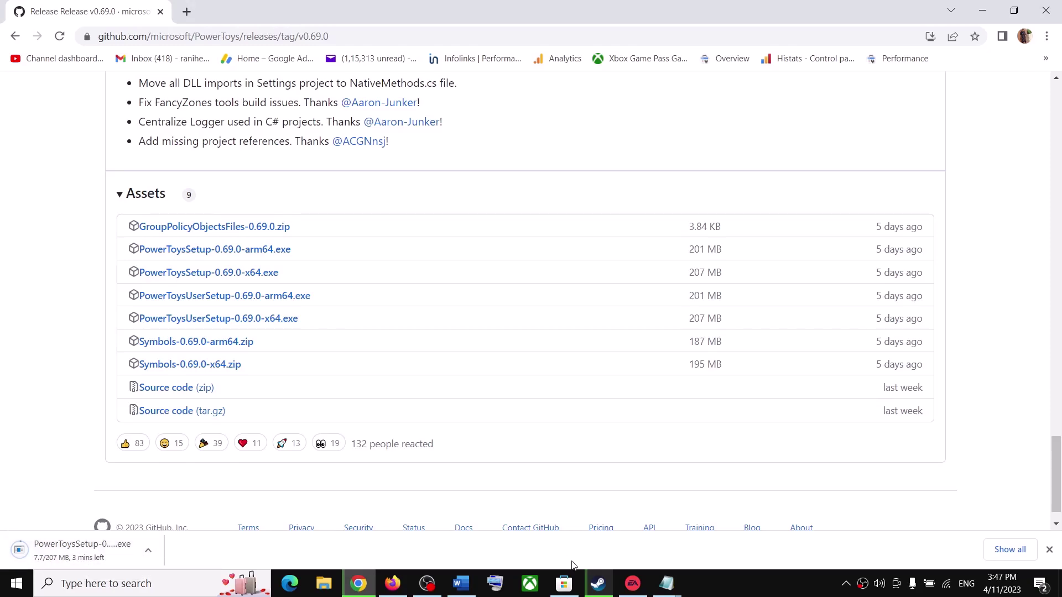
# - Switch to Microsoft Store and view the Microsoft PowerToys page as the alternative install source
pyautogui.click(564, 584)
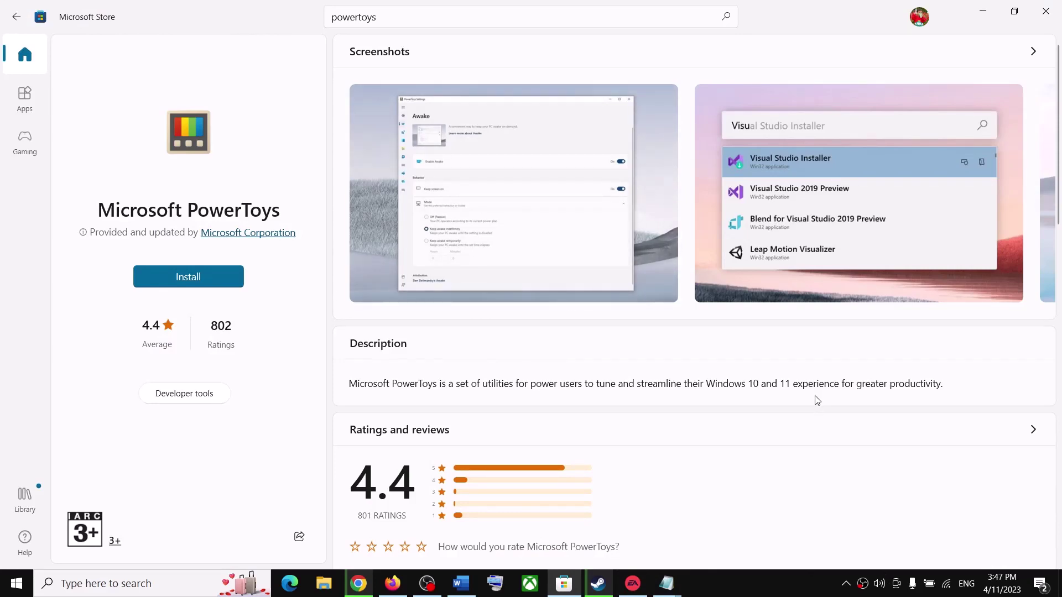
pyautogui.click(765, 587)
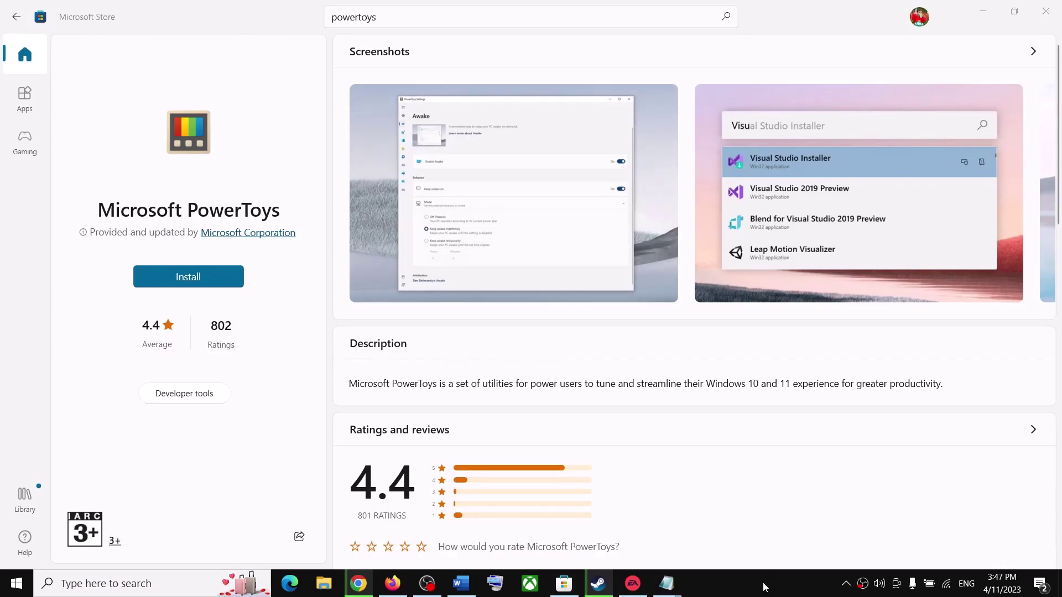